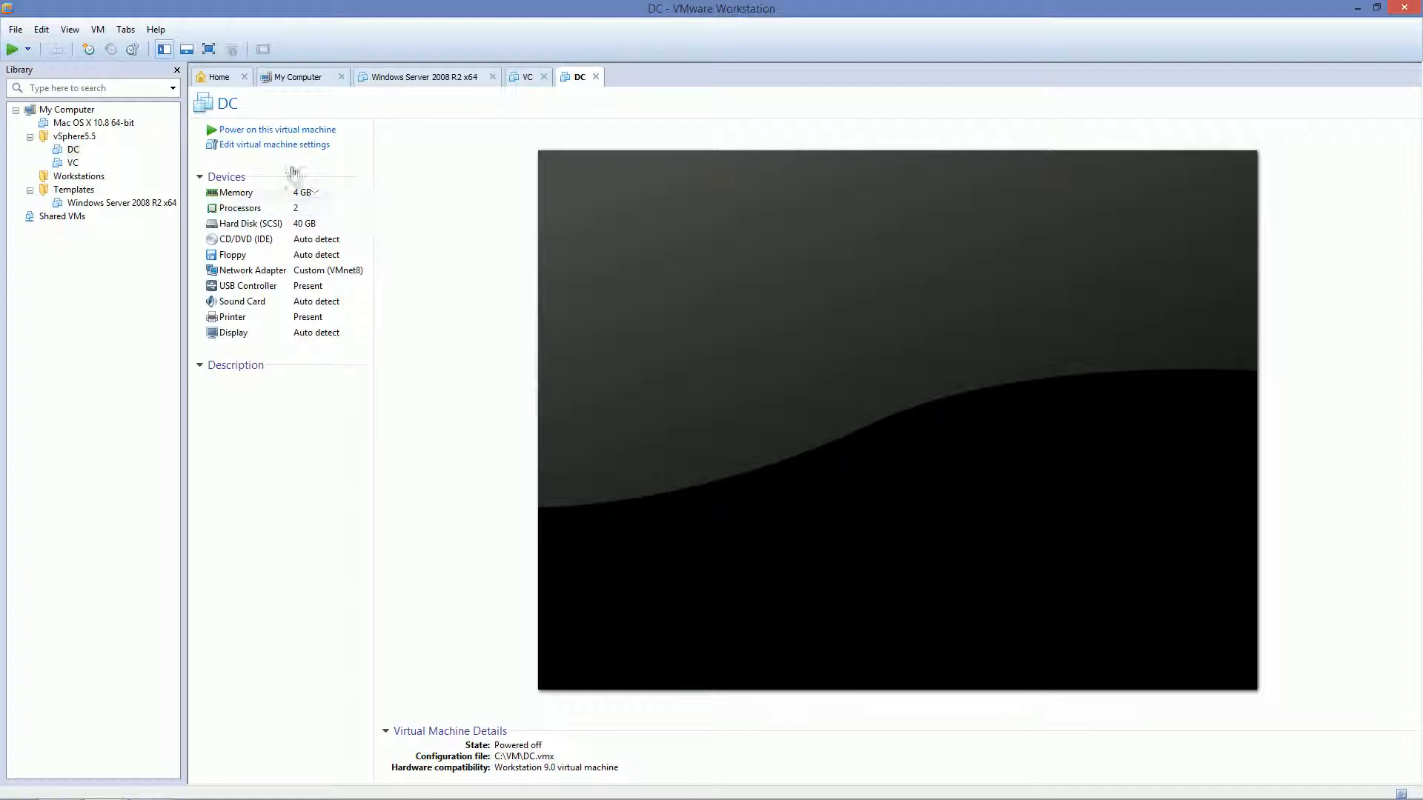
Power on the DC virtual machine and decline connecting the missing floppy0 device
left_click(274, 131)
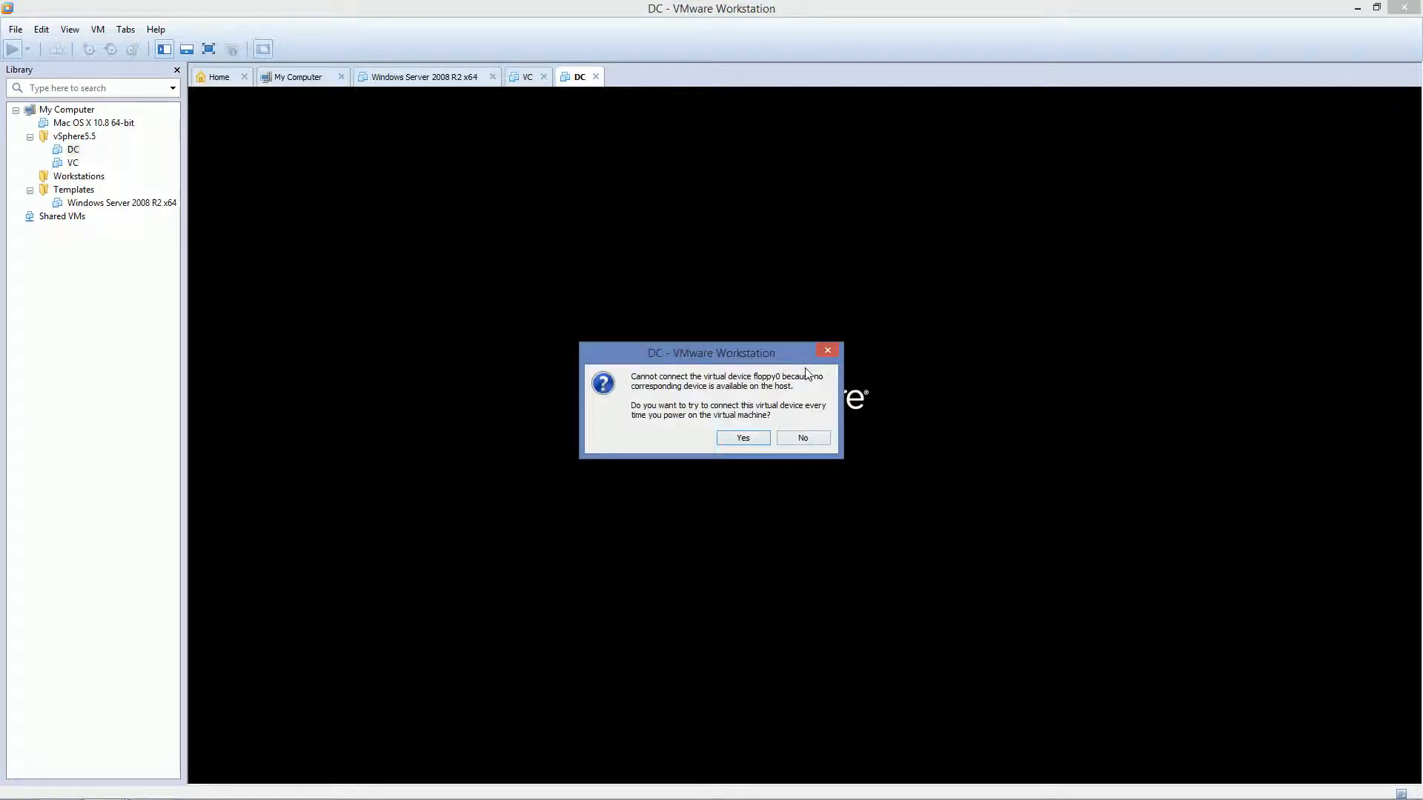
left_click(794, 431)
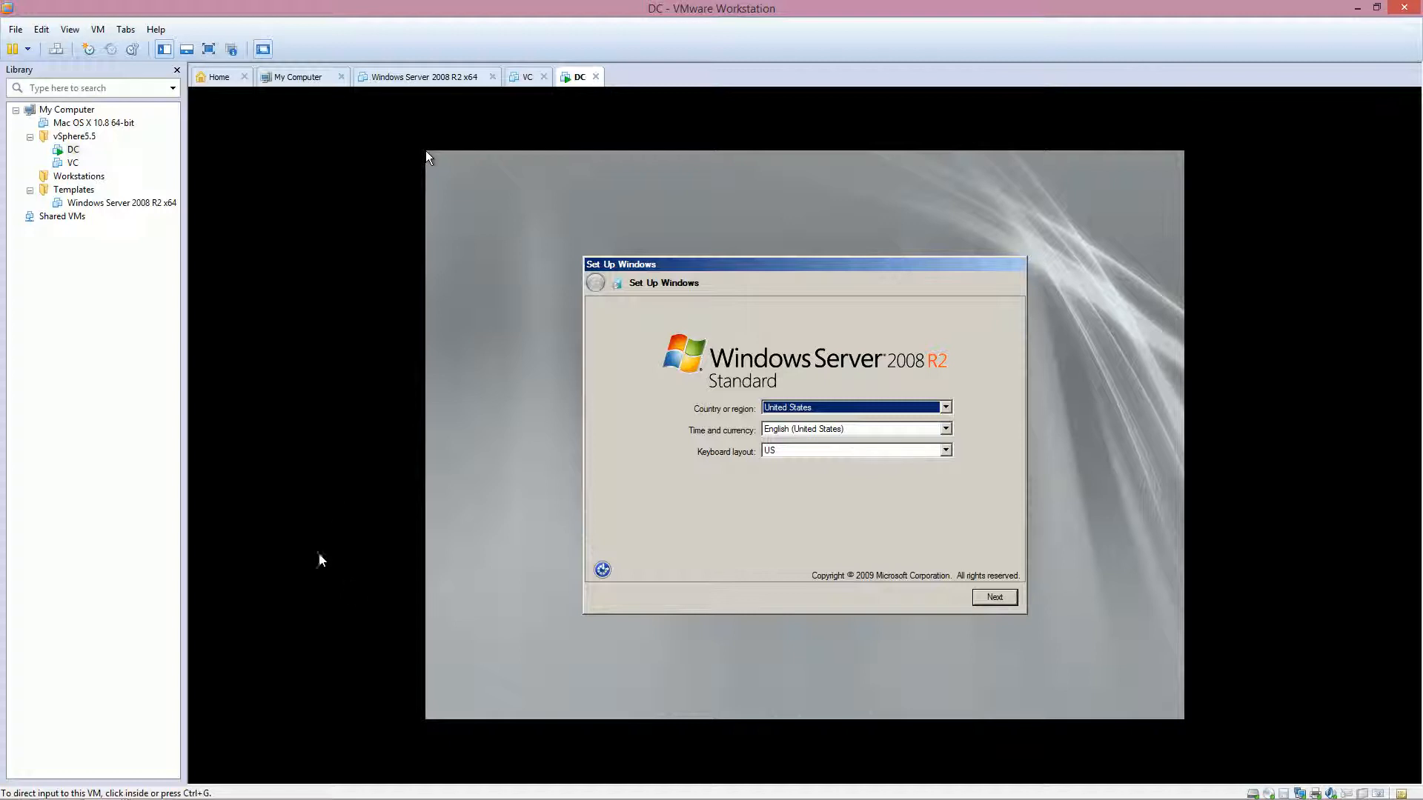
Finish Windows setup with default region settings, no product key, and license terms accepted
left_click(879, 555)
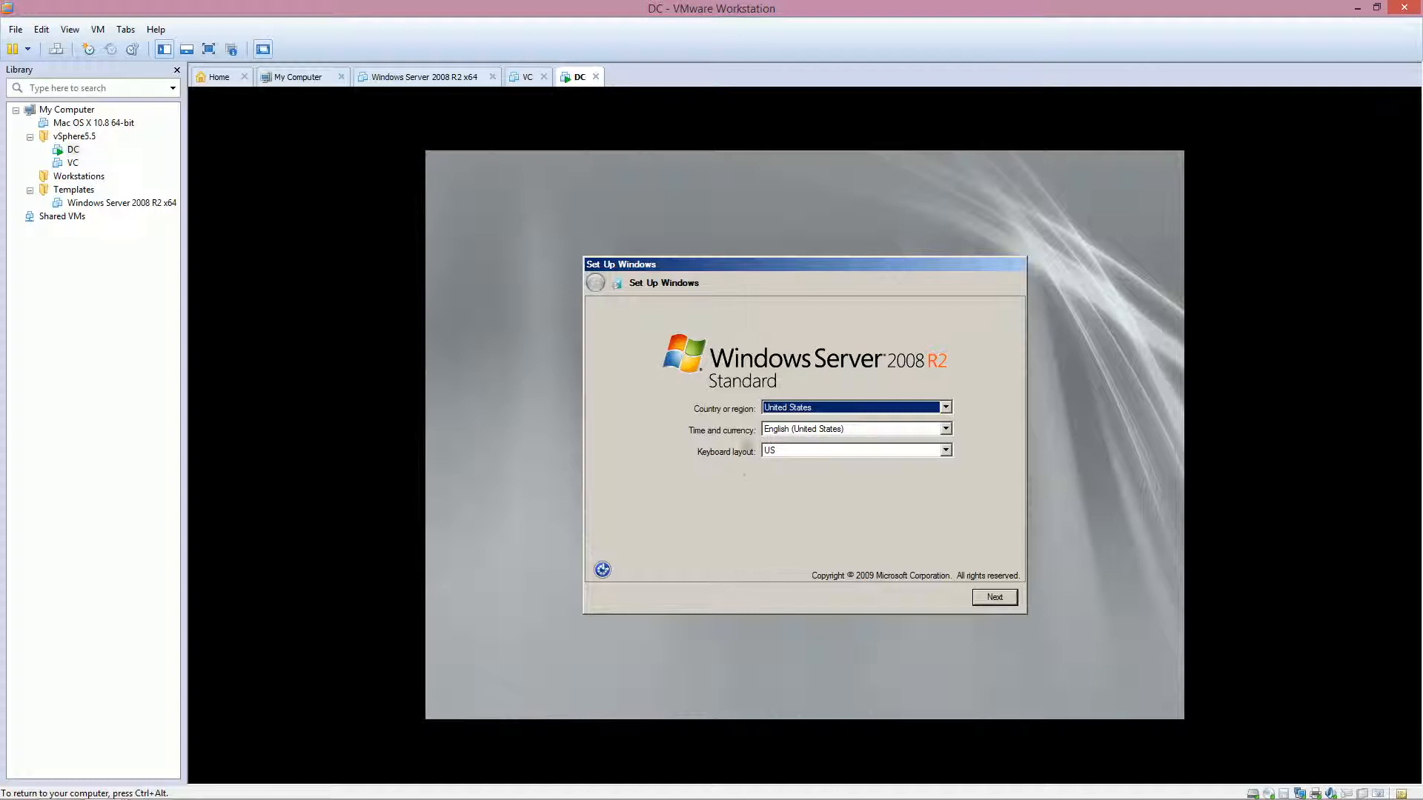
left_click(993, 597)
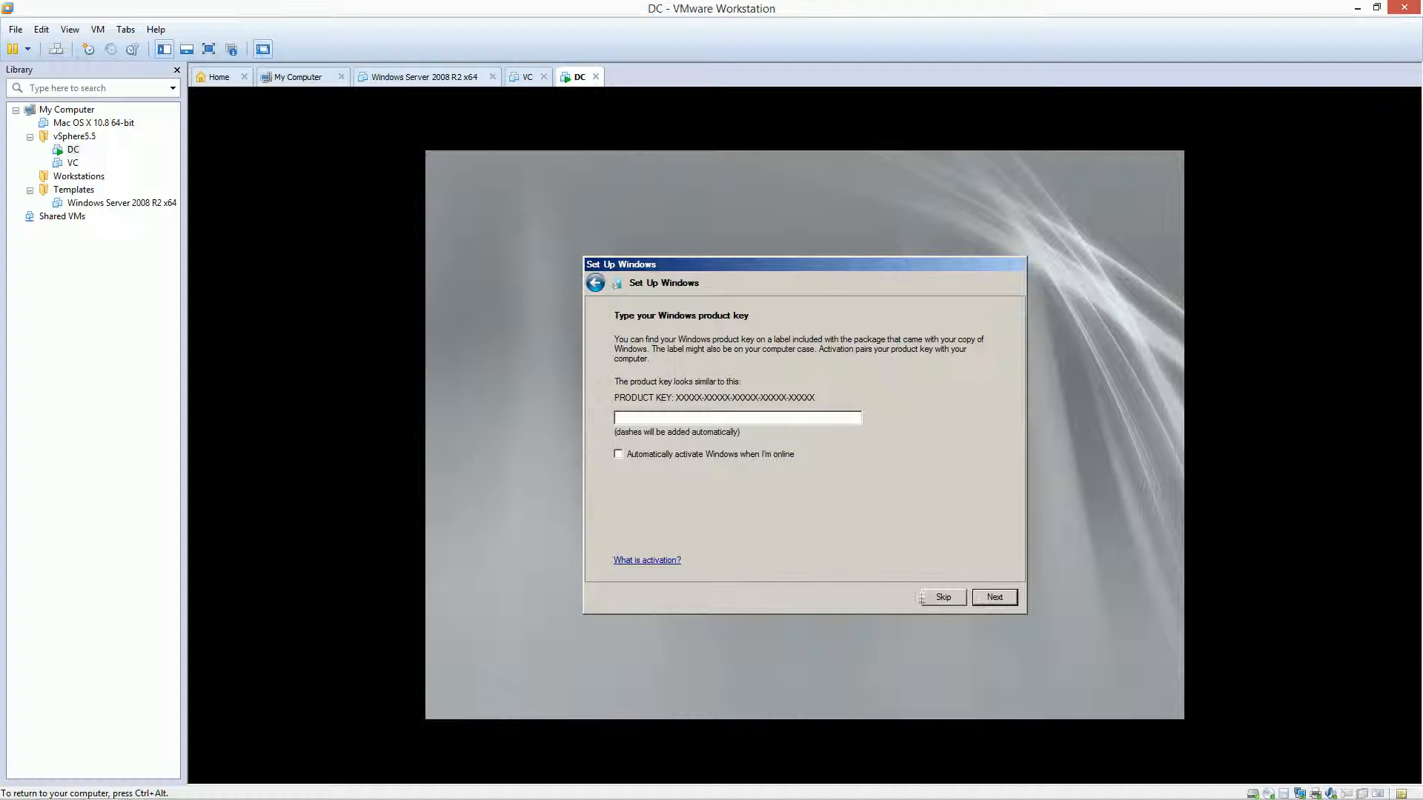
left_click(943, 597)
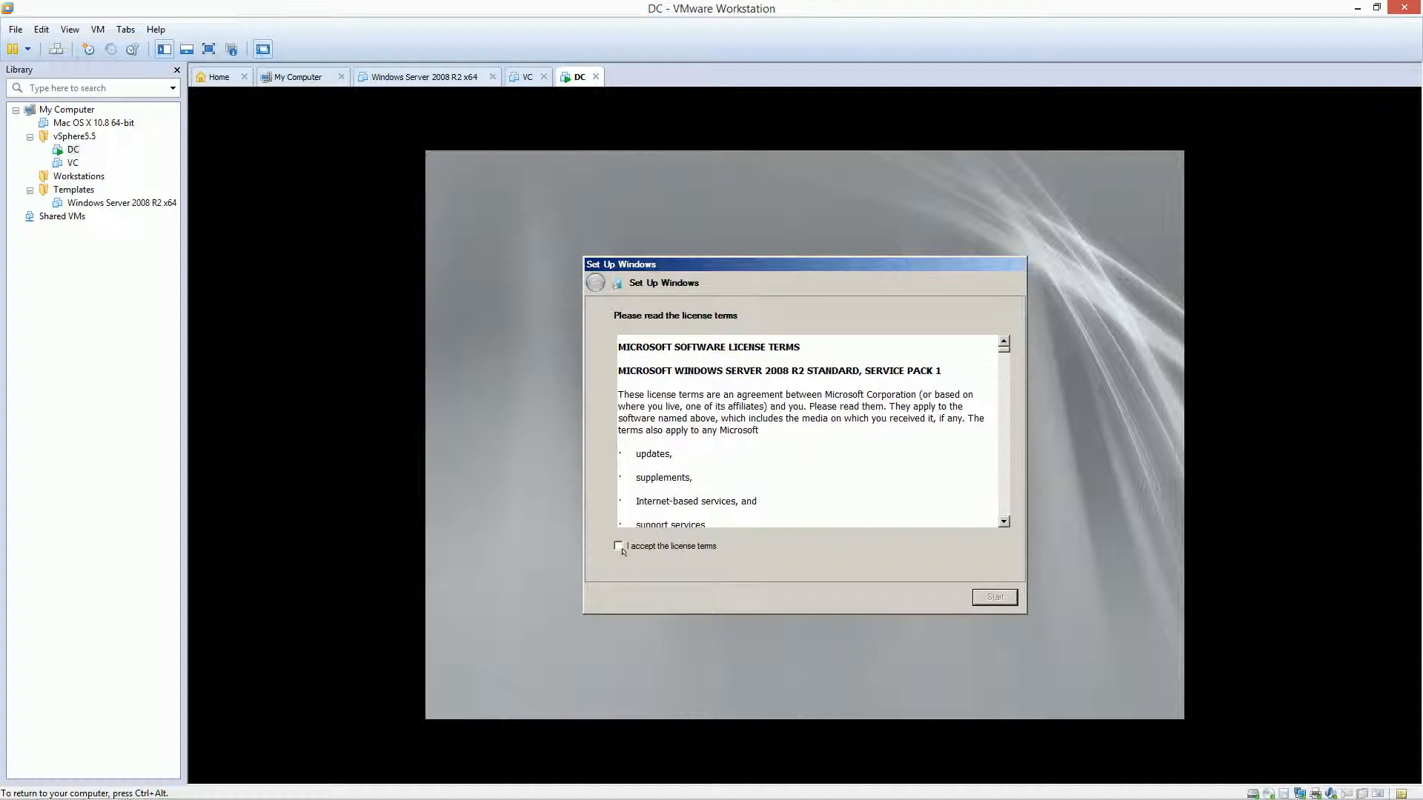
left_click(621, 548)
left_click(977, 597)
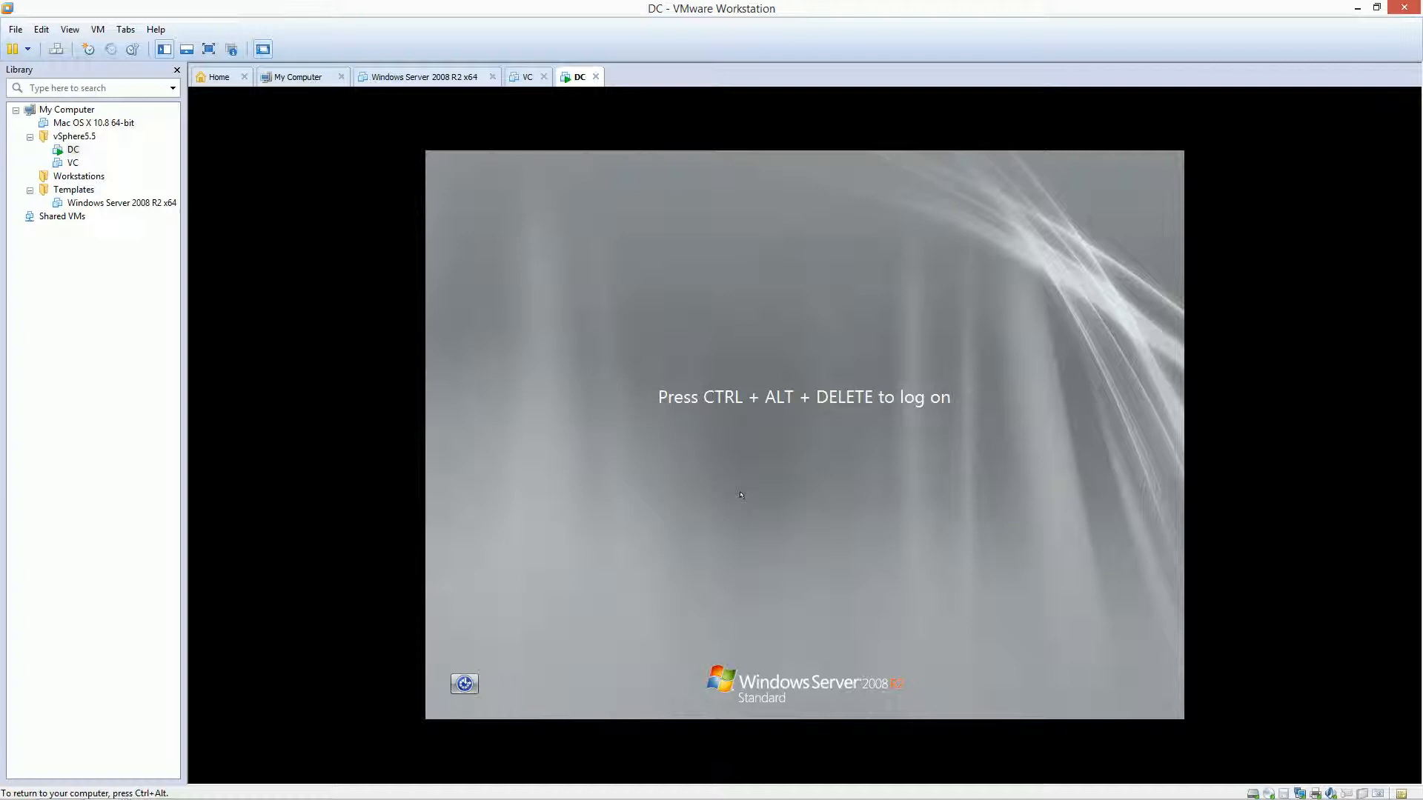
Log on as Administrator and acknowledge that the password must be changed
key("ctrl+alt+Insert")
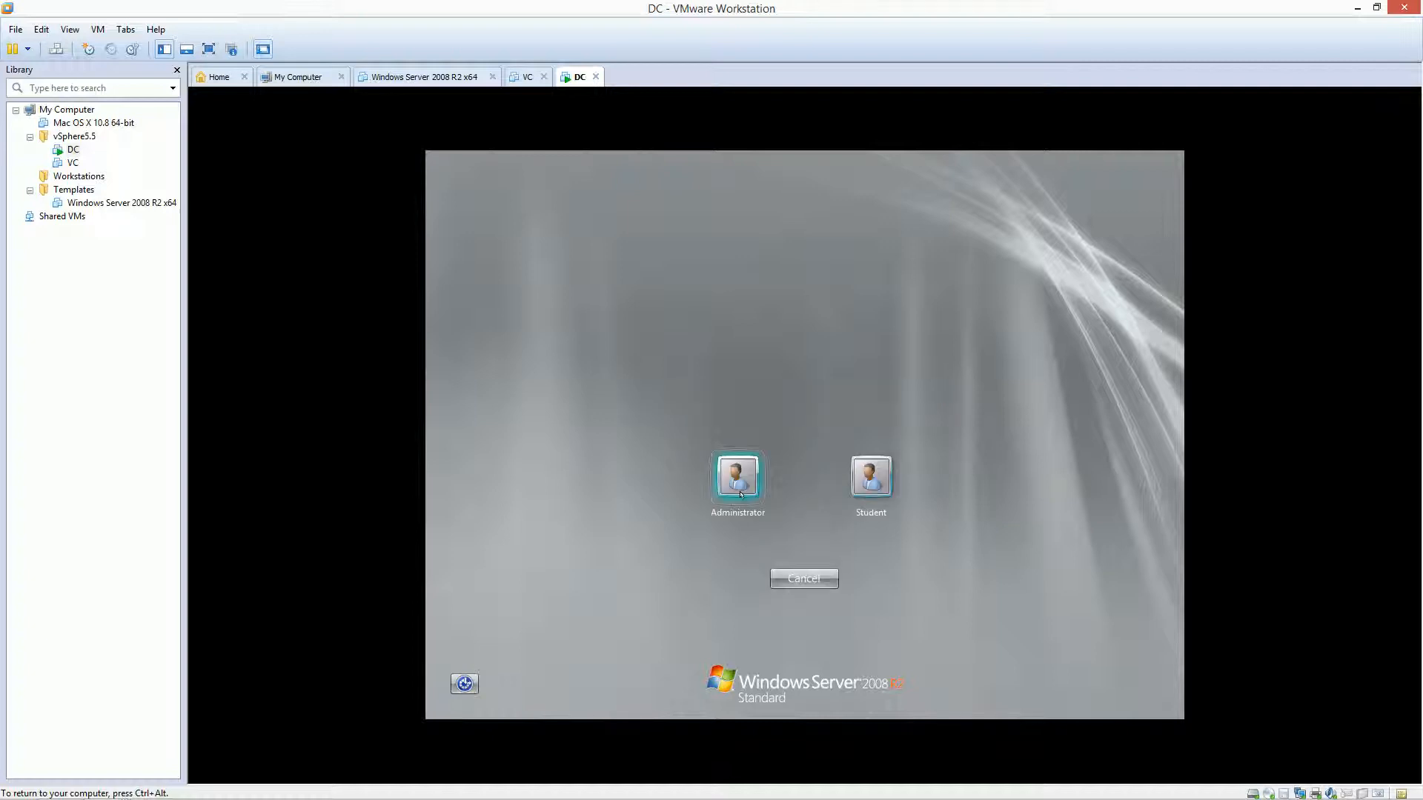
left_click(740, 494)
left_click(737, 462)
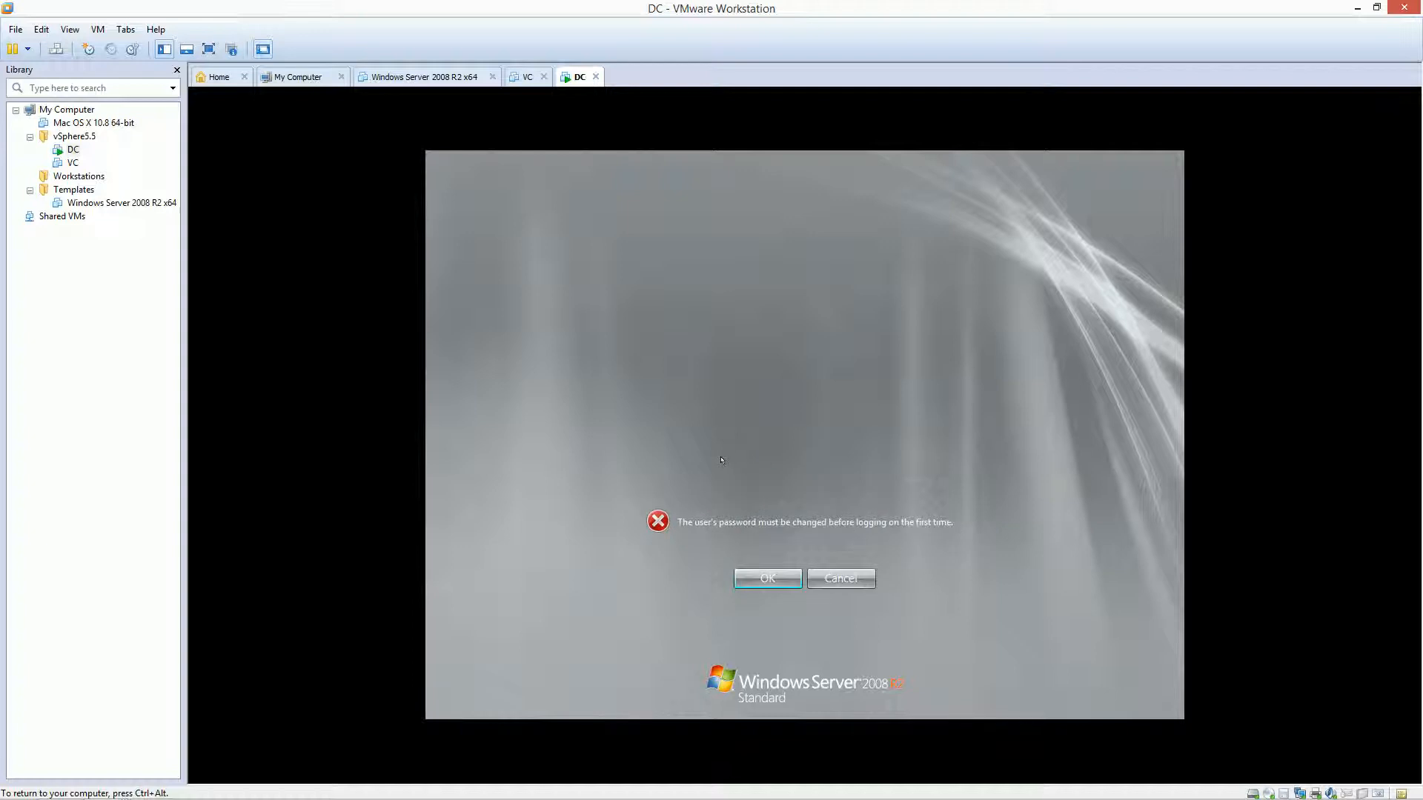
left_click(742, 571)
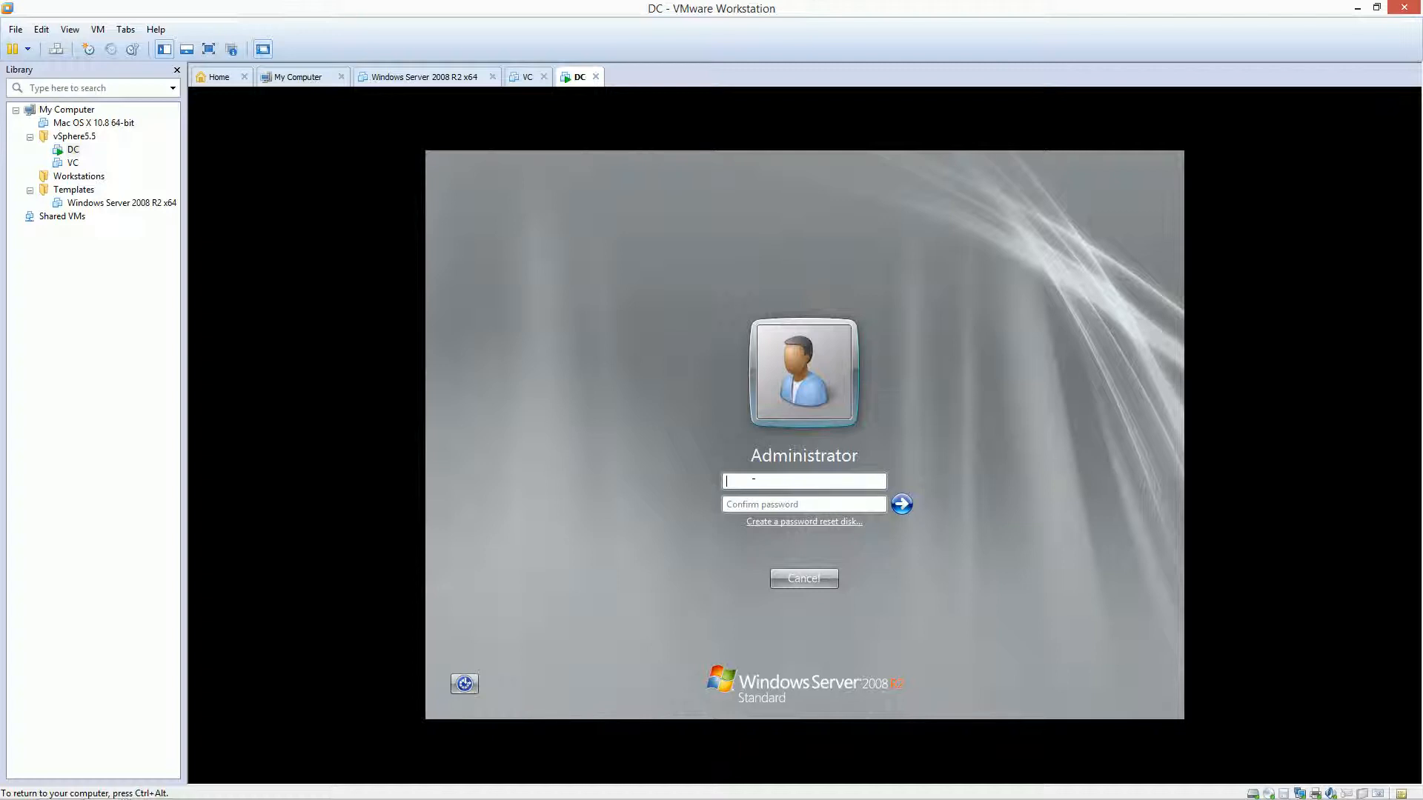
Enter and confirm a new Administrator password, then dismiss the confirmation
type("P@ssw0r")
key("Tab")
type("P@ssw0rd1")
key("Return")
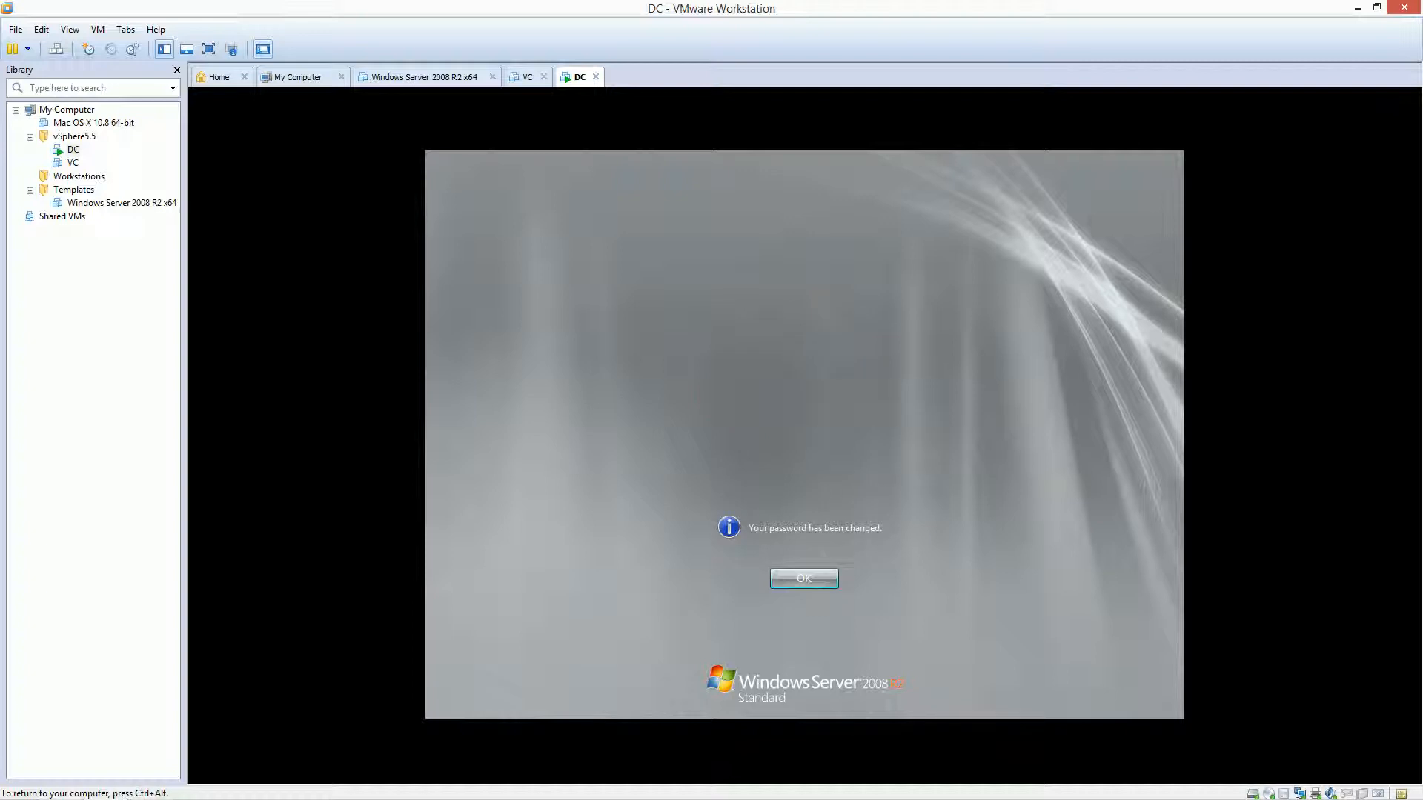
left_click(796, 571)
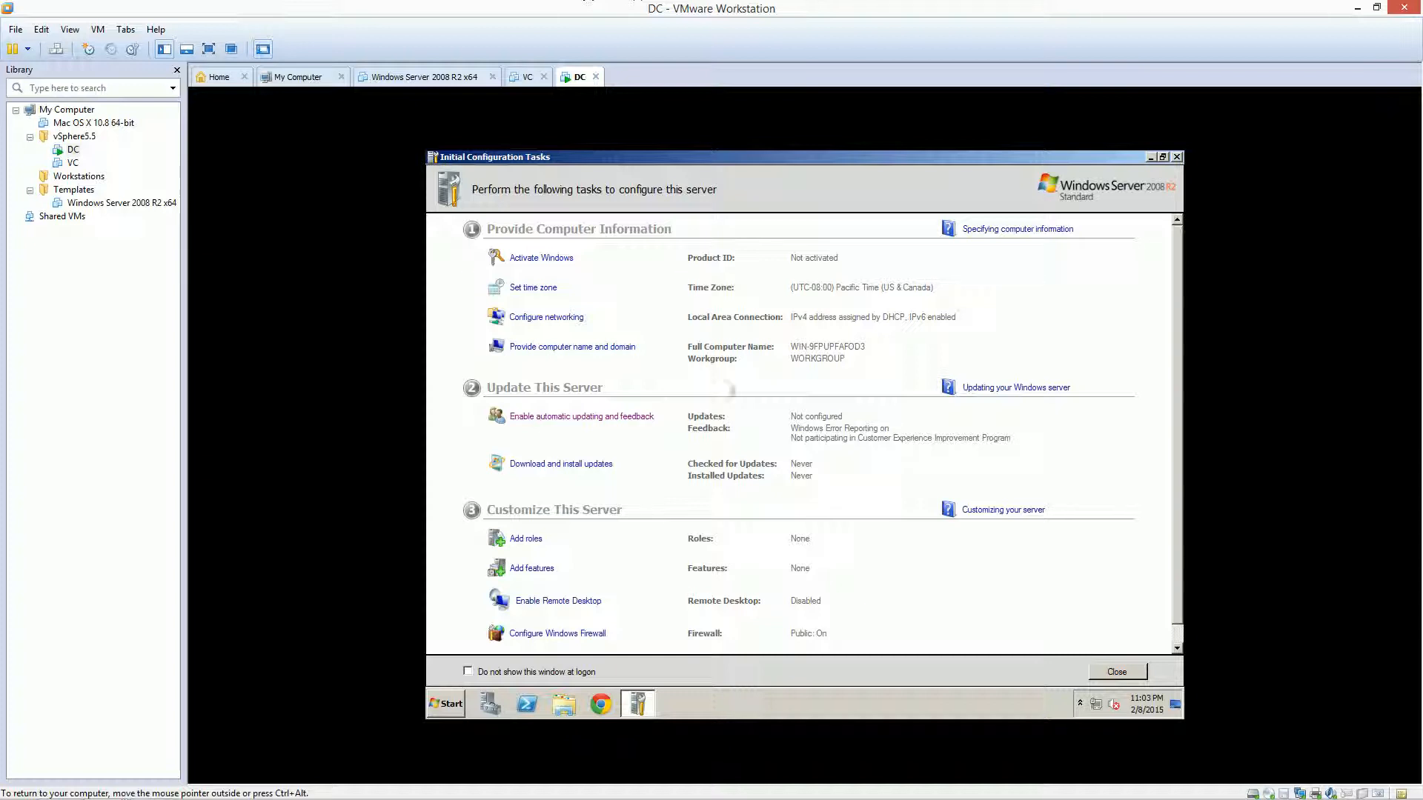
Rename the computer to DC in the computer name settings
left_click(602, 348)
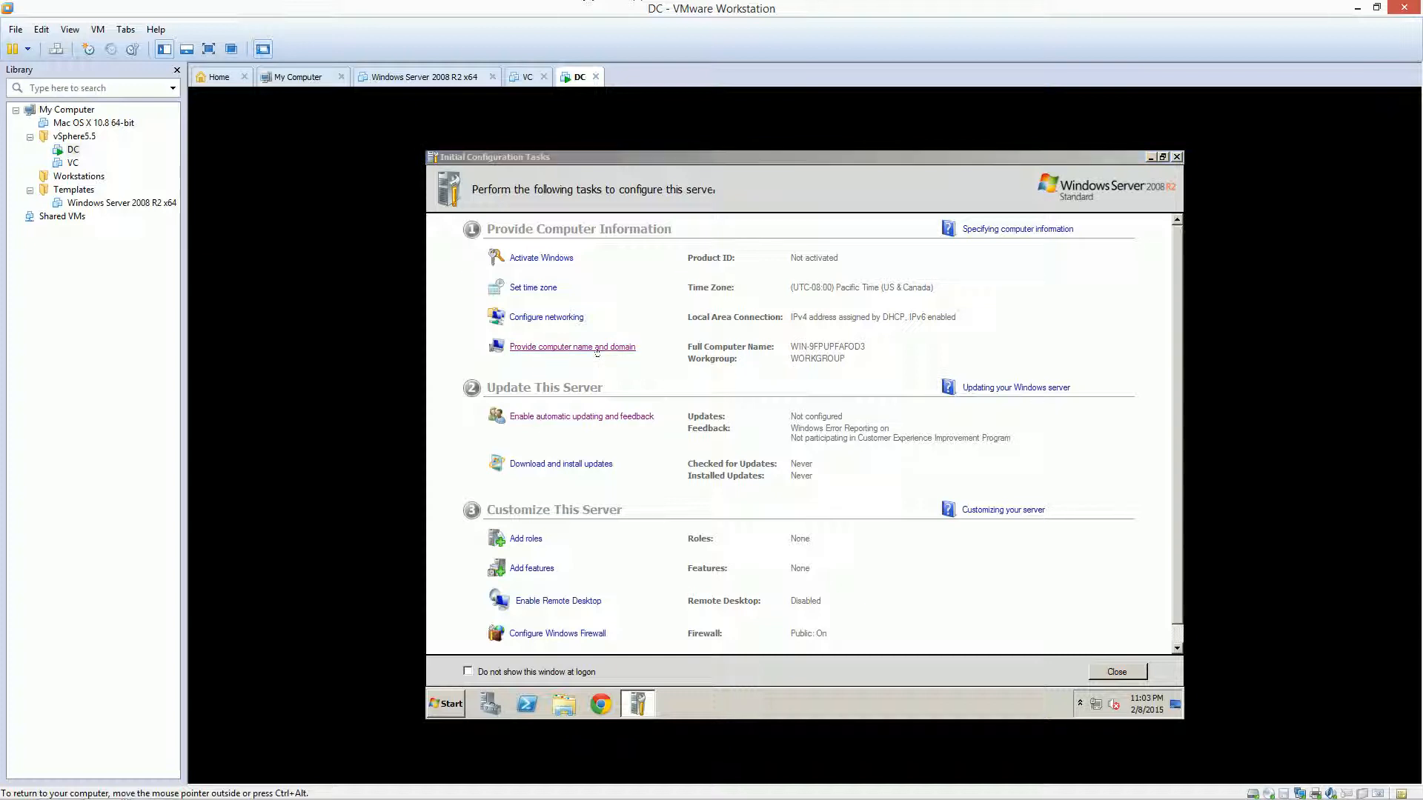
left_click(676, 340)
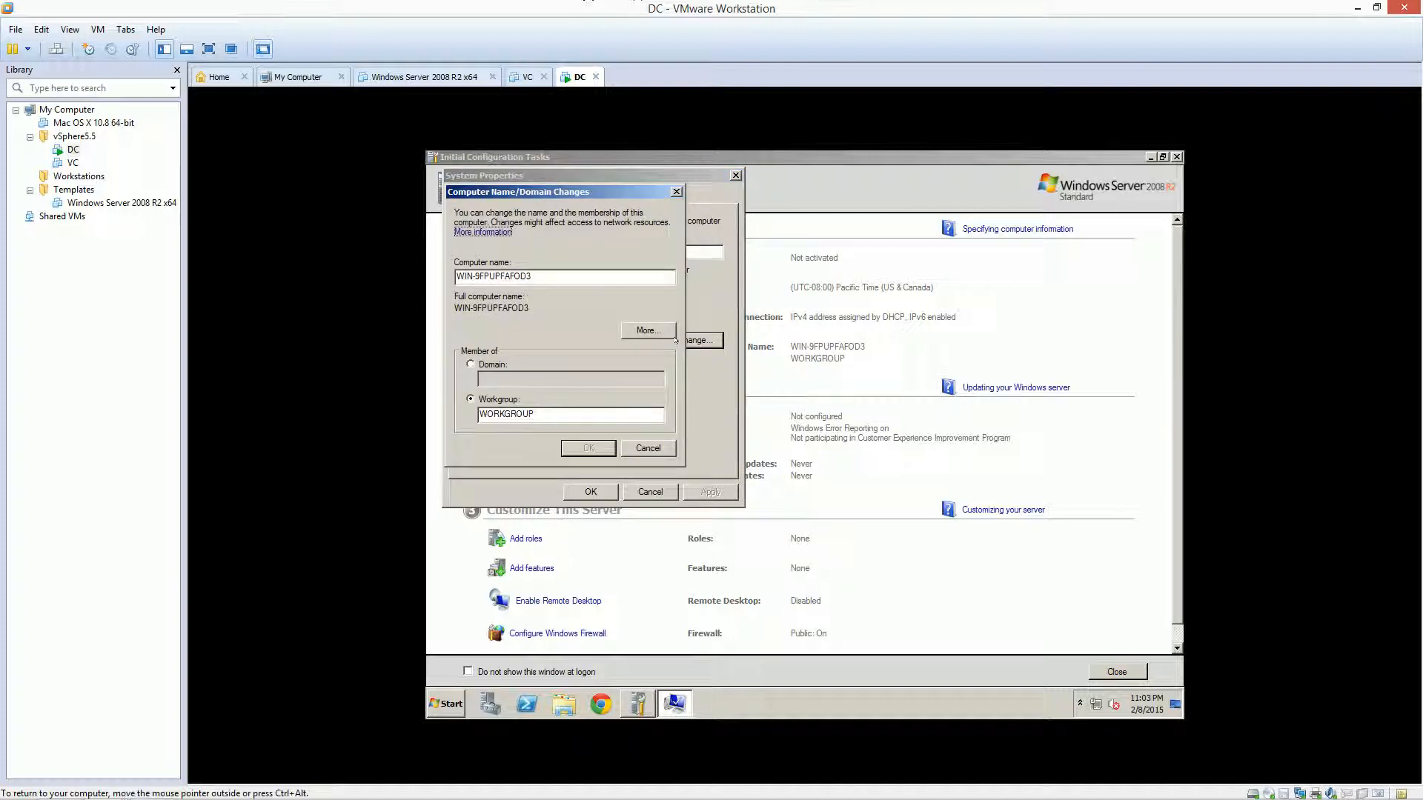
left_click_drag(552, 282, 455, 276)
type("DC")
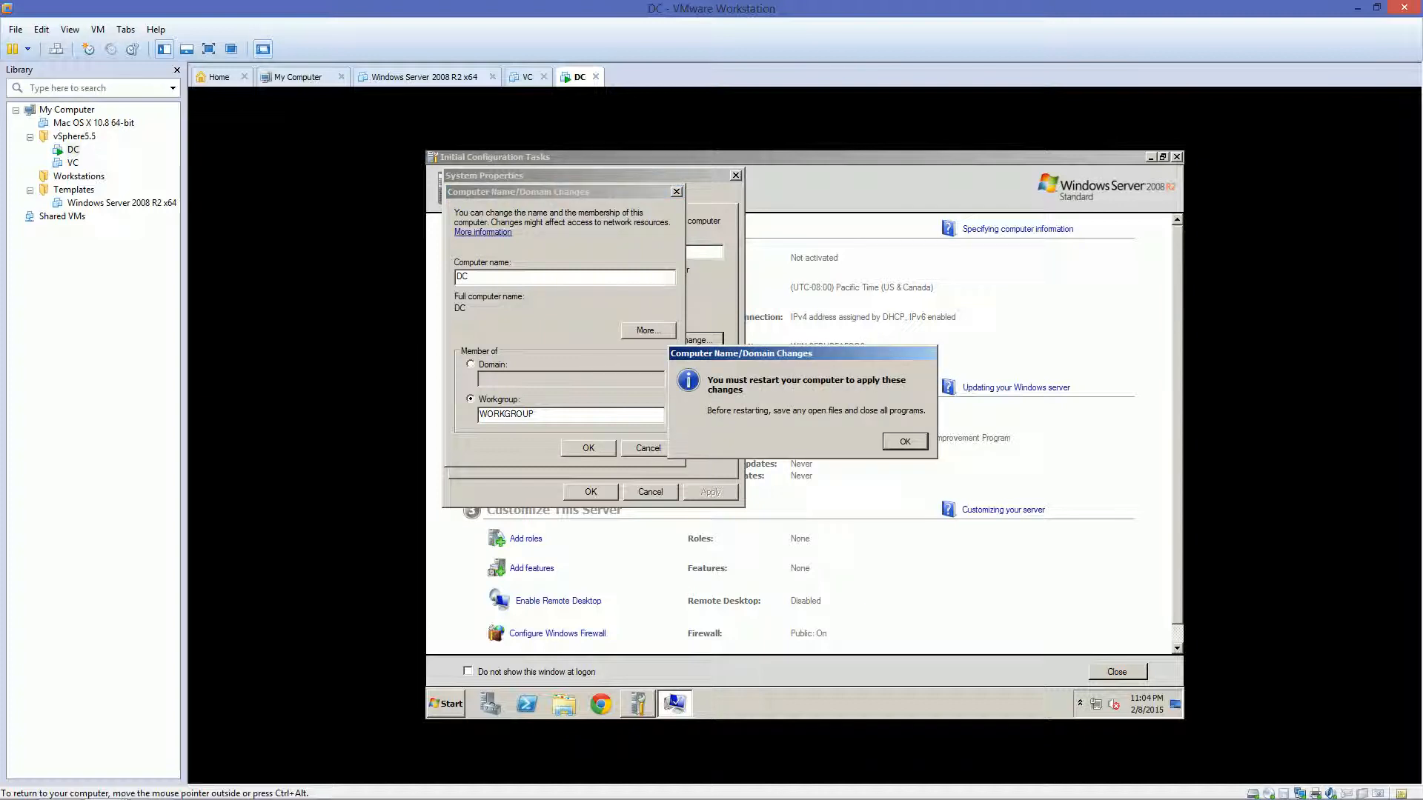
left_click(905, 441)
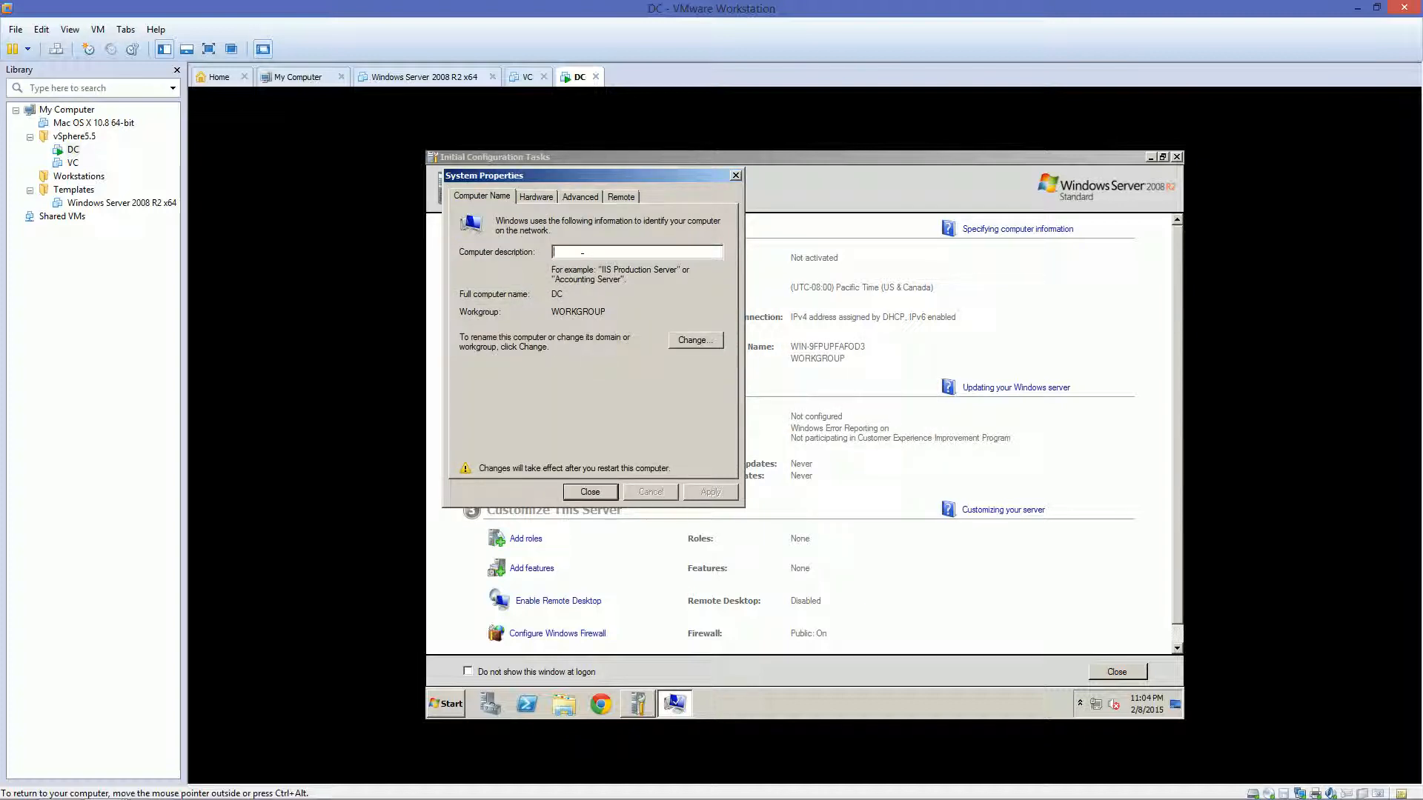
Add the computer description 'DC for Vita.Local' and postpone the restart
type("DC for Vita.Local")
left_click(589, 492)
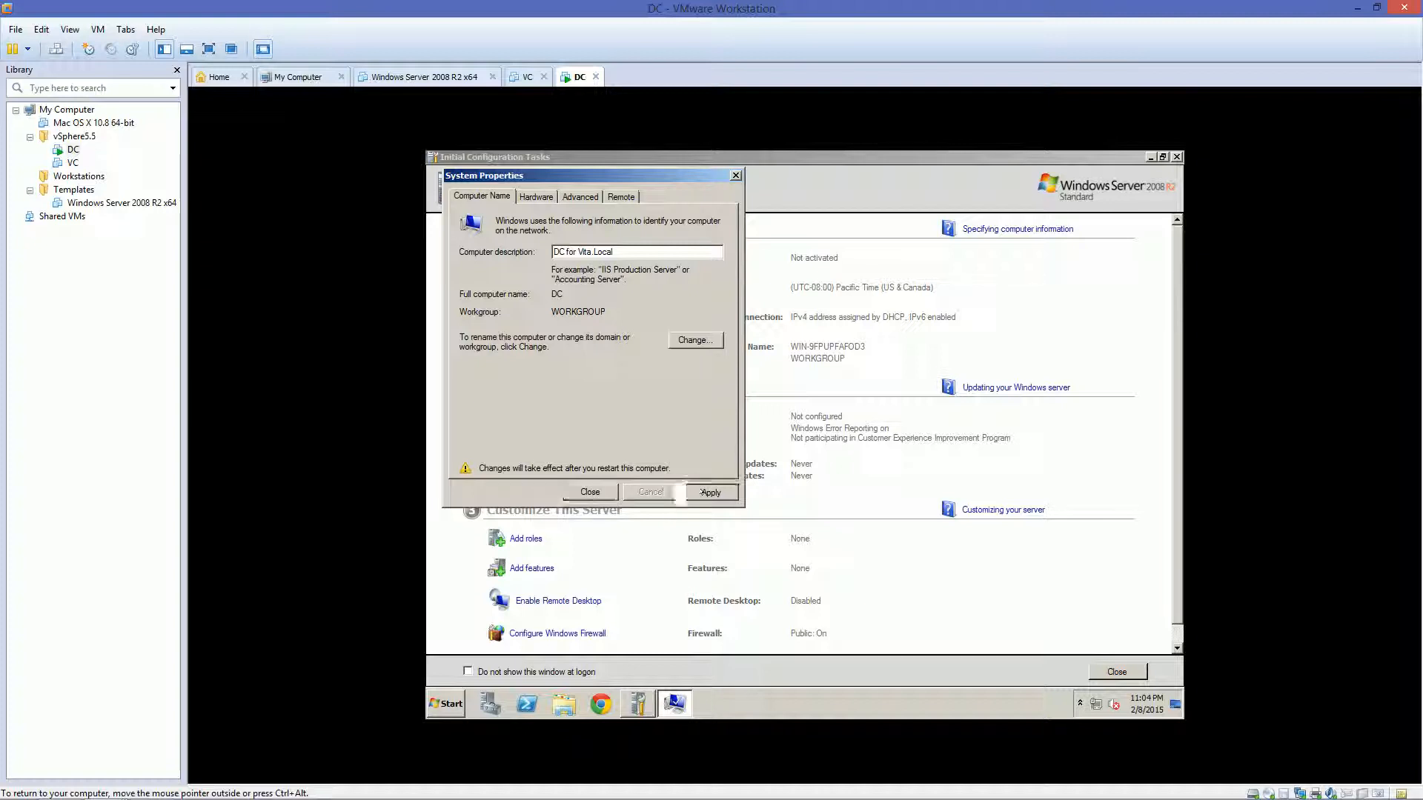
left_click(876, 438)
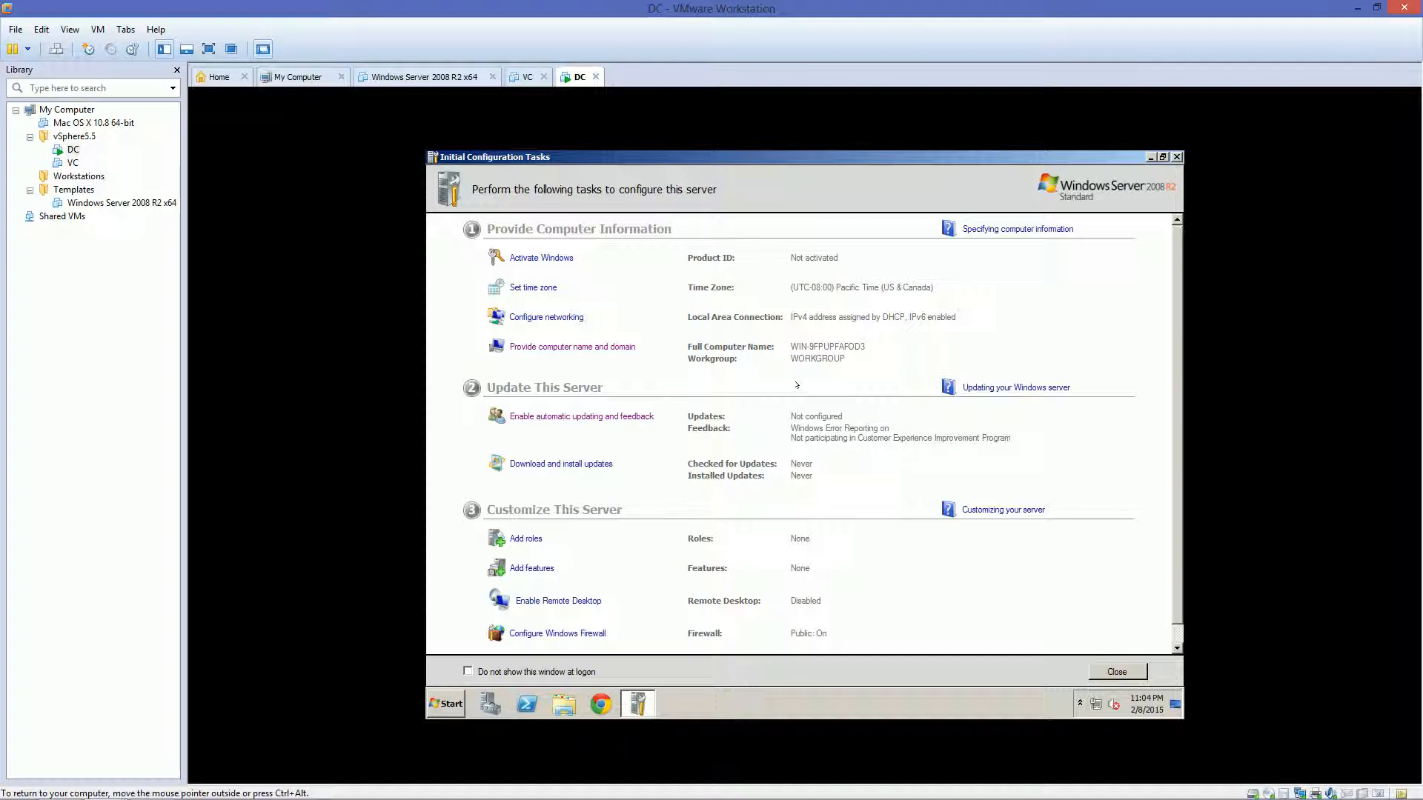
left_click(540, 567)
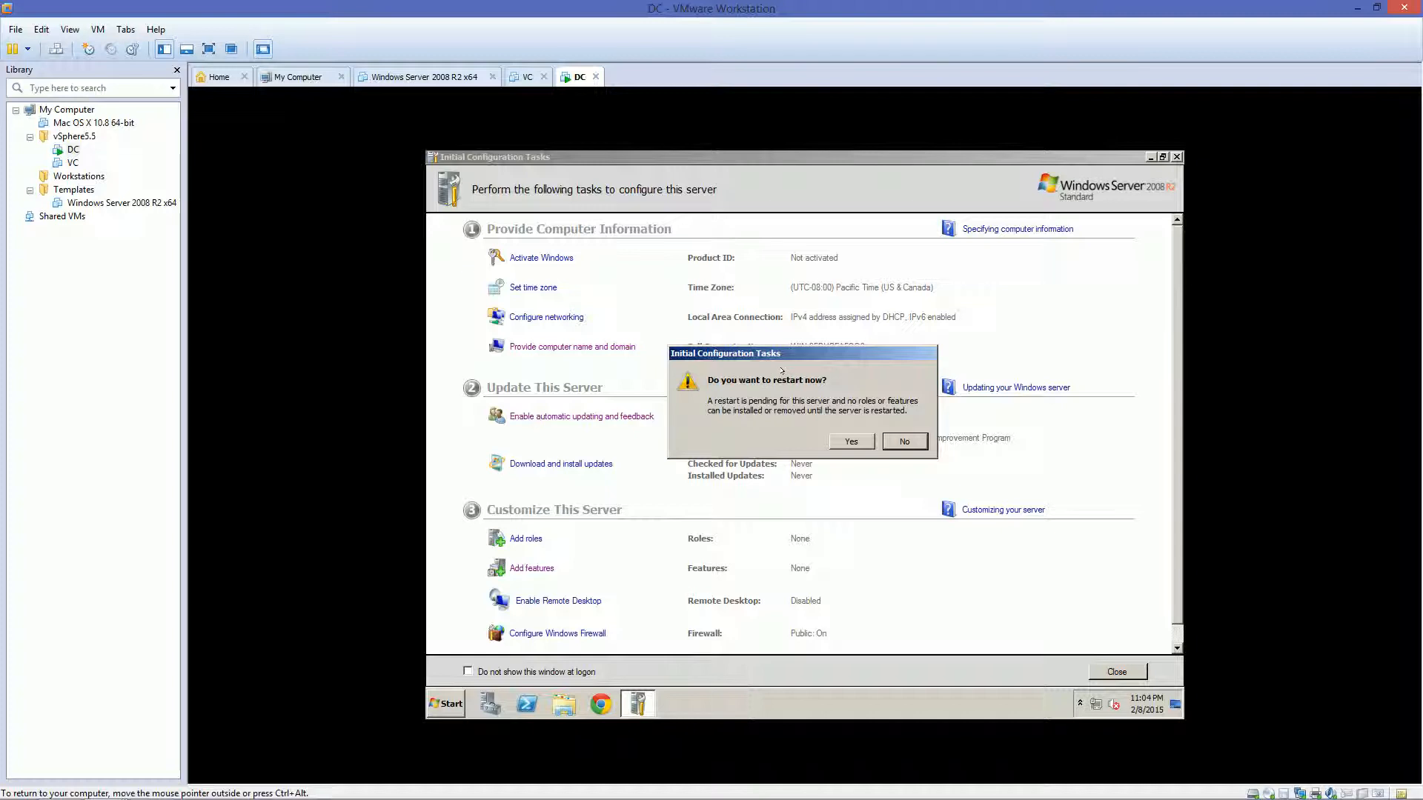
Restart the VM and log back on as Administrator with the account password
left_click(903, 441)
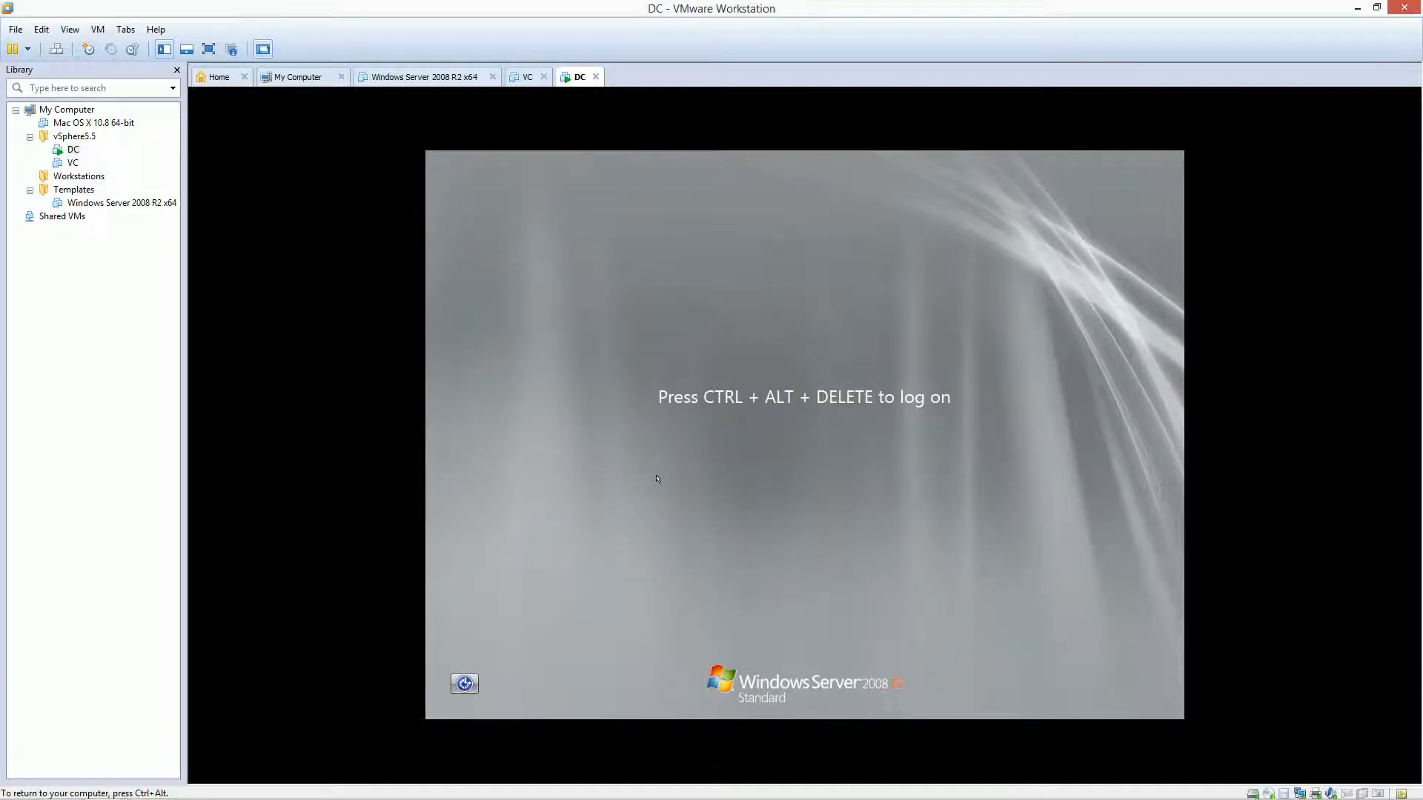
key("ctrl+alt+Insert")
key("Return")
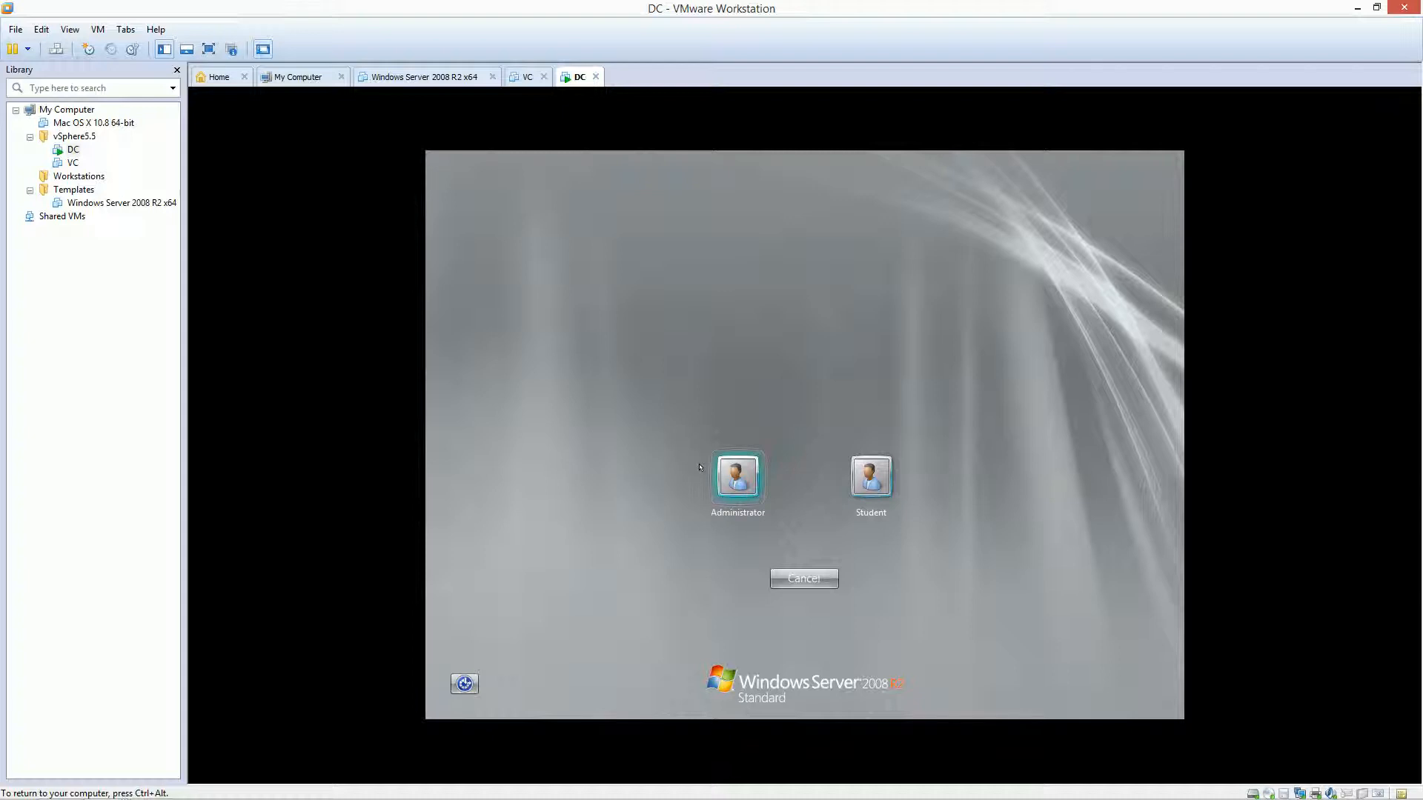
type("P@ssw0rd")
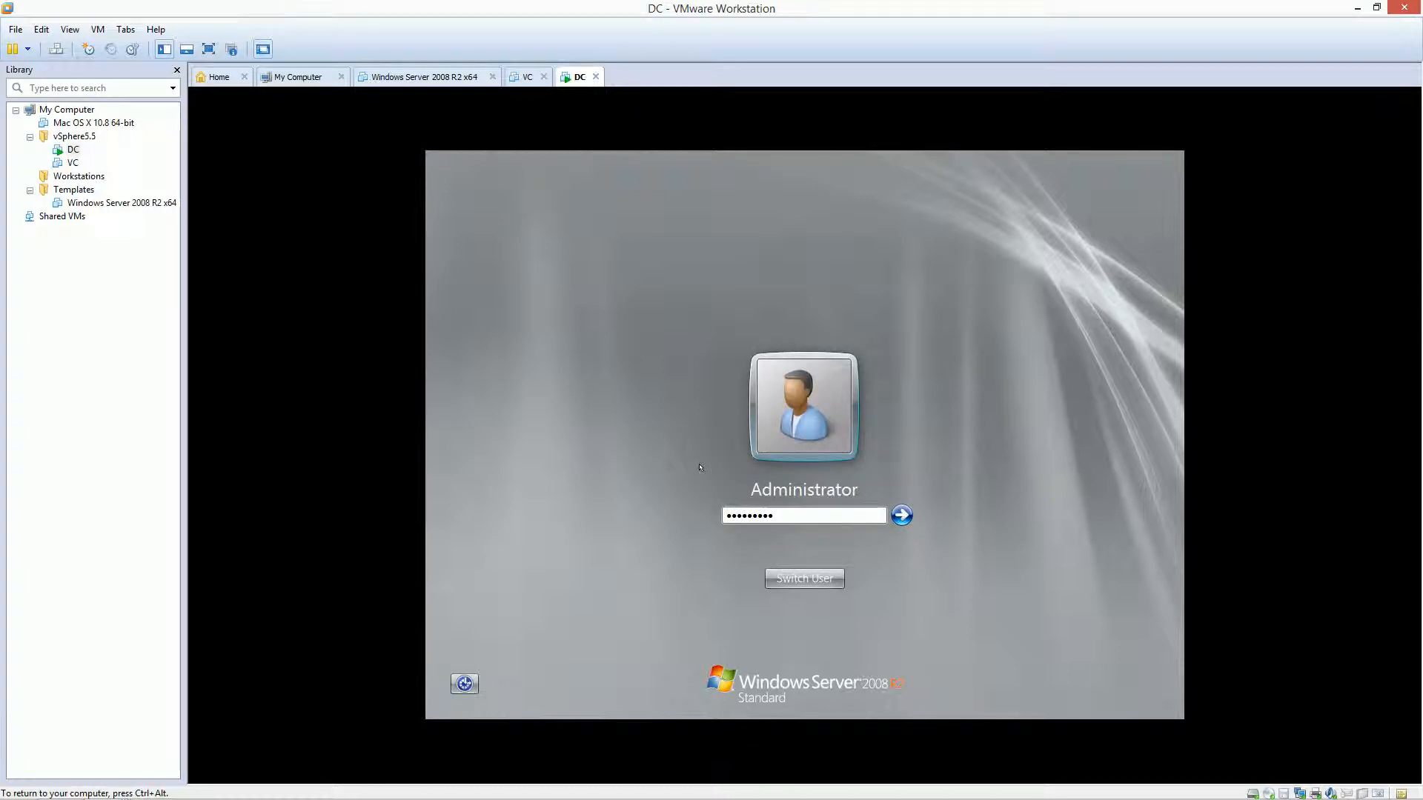
key("Return")
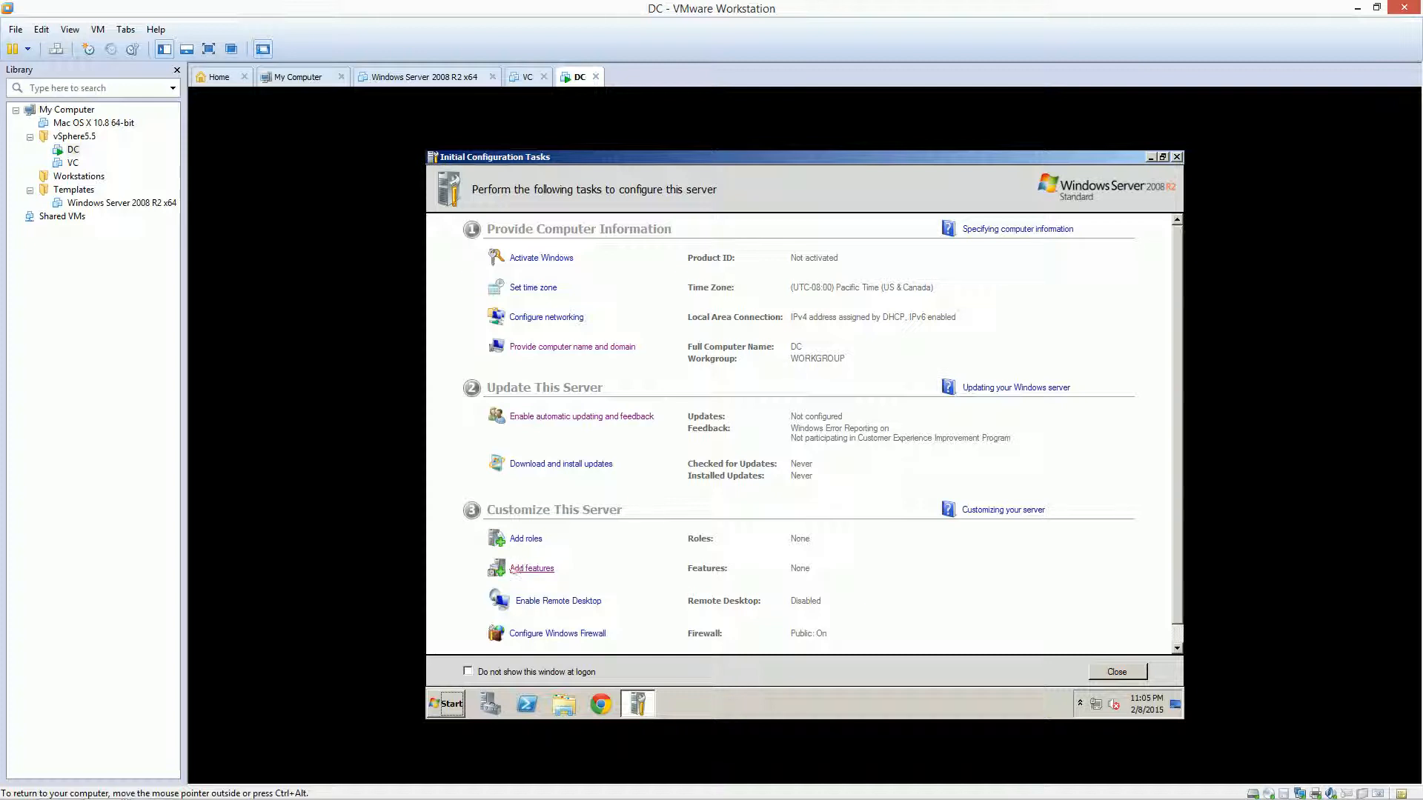
Install the WINS Server feature through the Add Features wizard
left_click(522, 569)
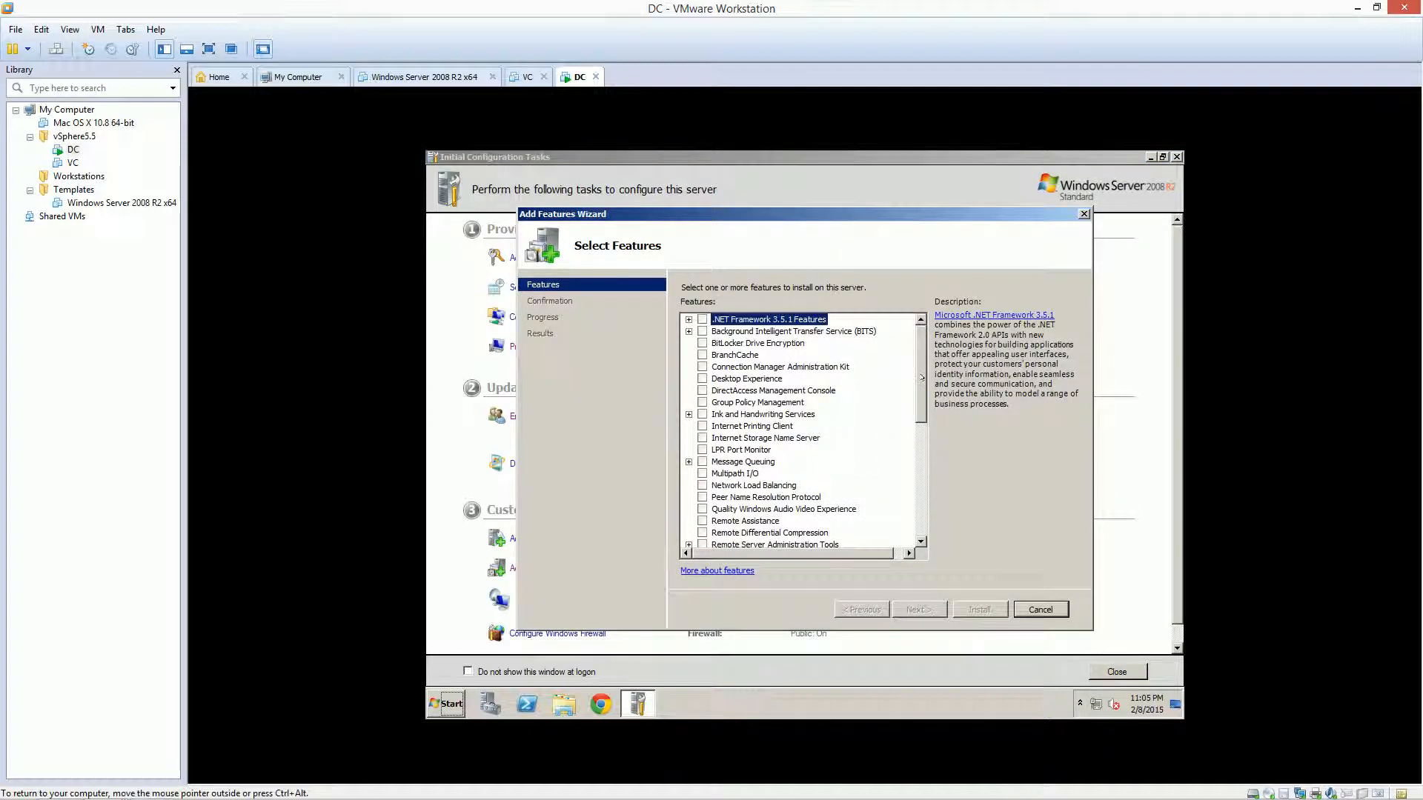
left_click_drag(922, 378, 919, 523)
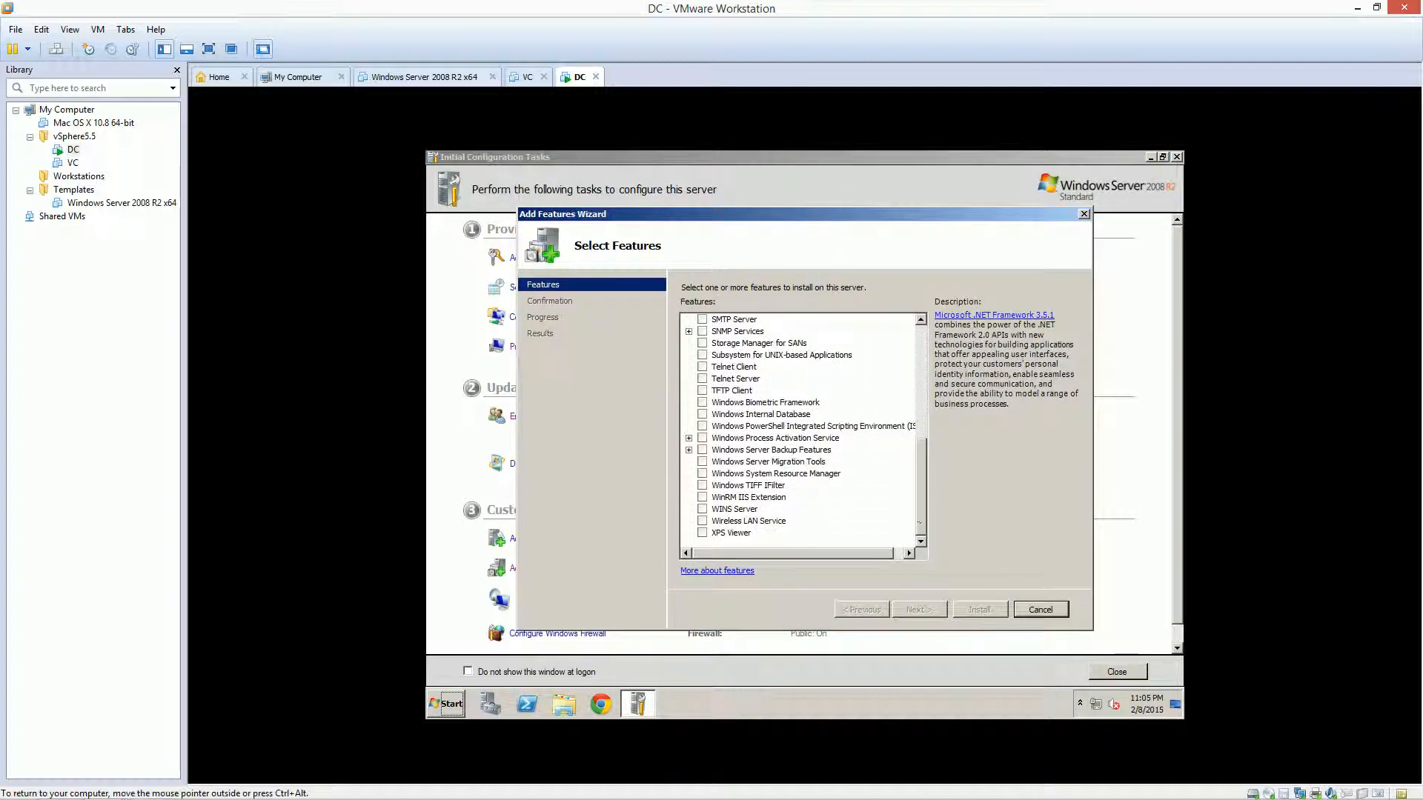
left_click(701, 509)
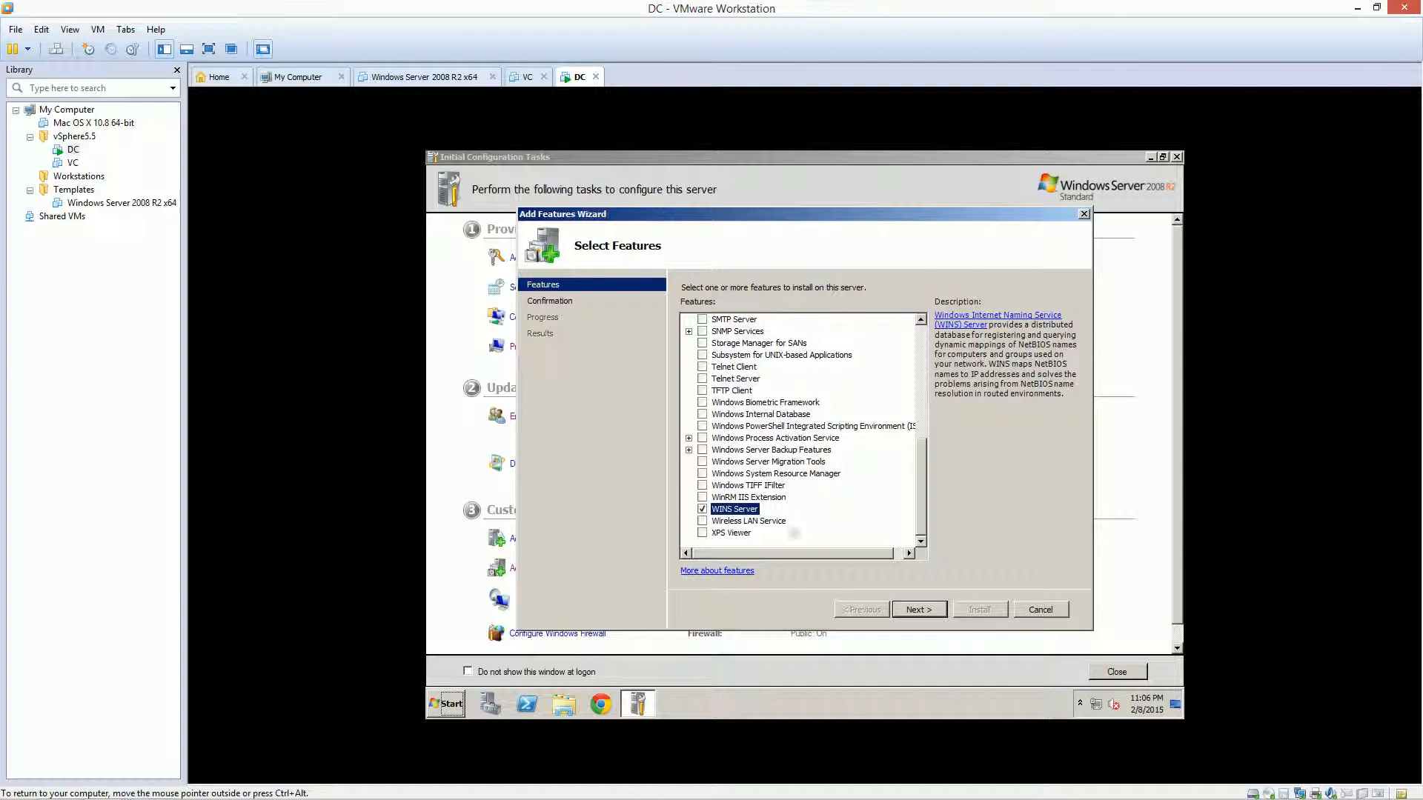
left_click(926, 608)
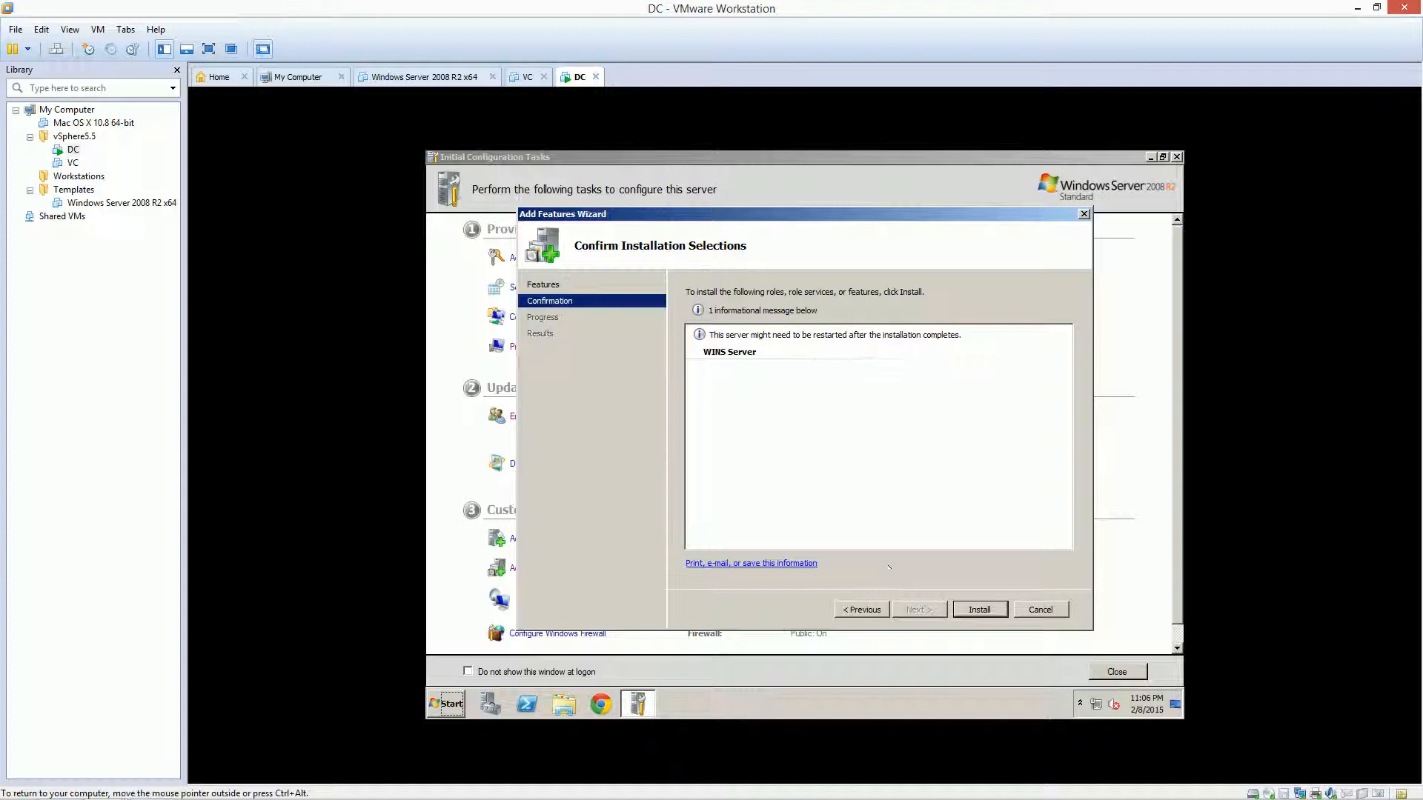
left_click(972, 609)
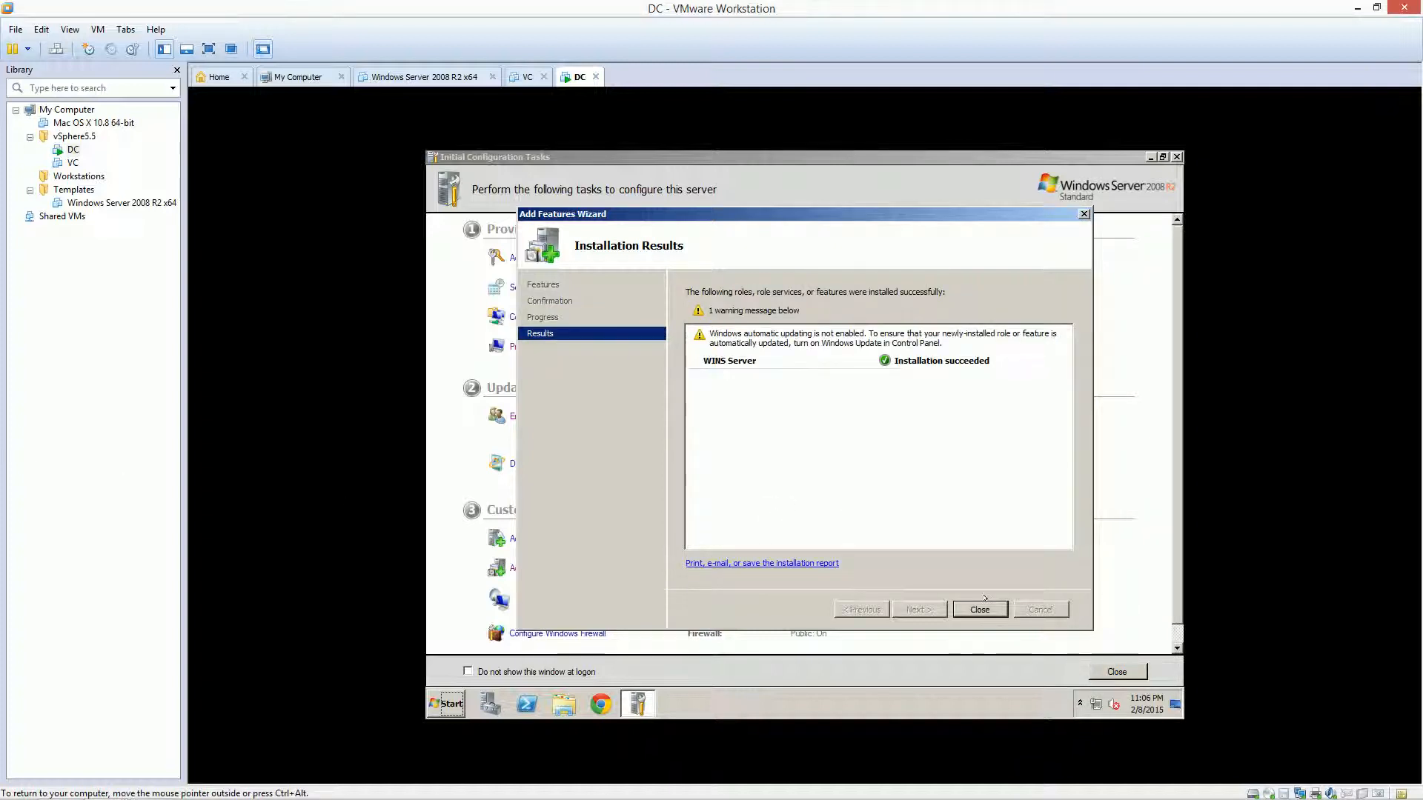
left_click(980, 610)
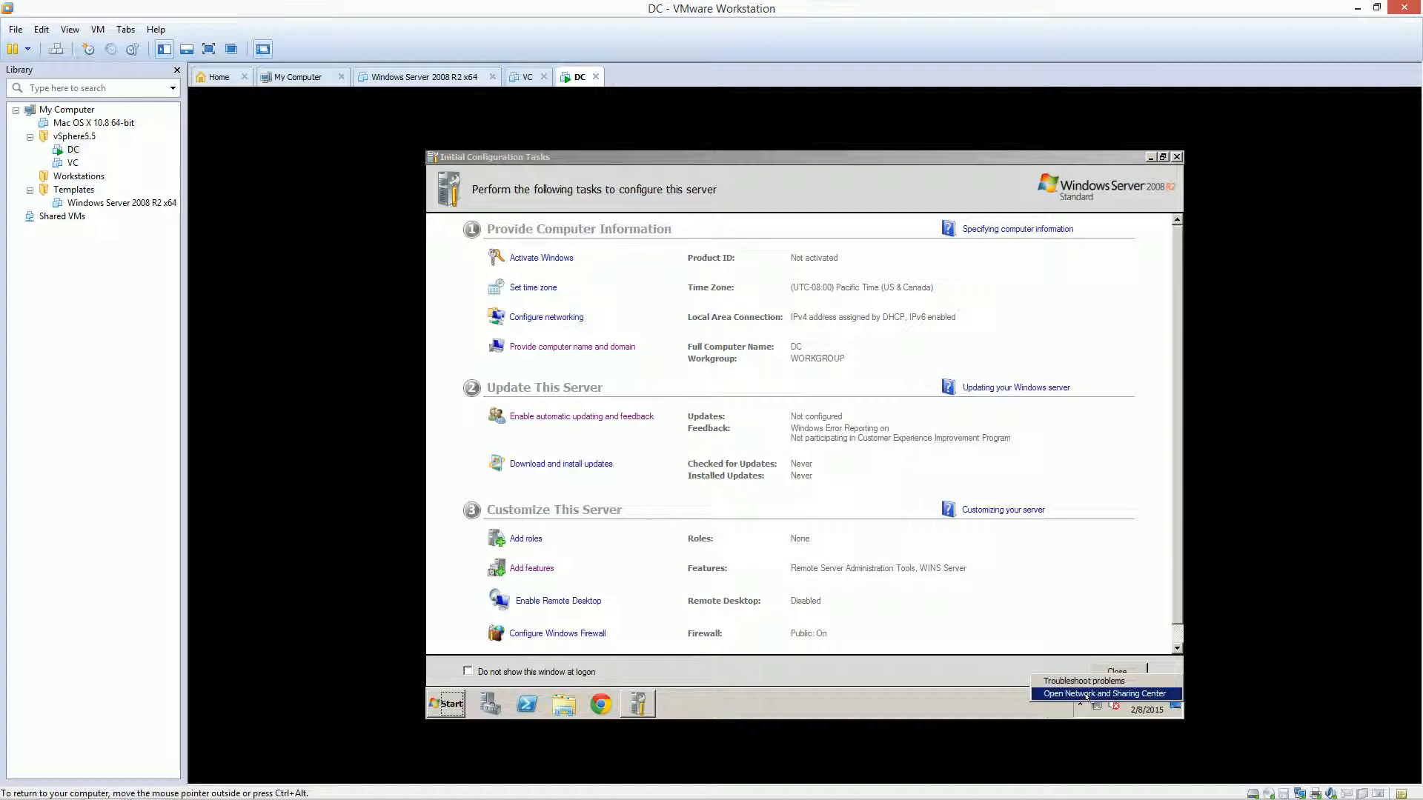
Open the IPv4 properties of the Local Area Connection
left_click(886, 469)
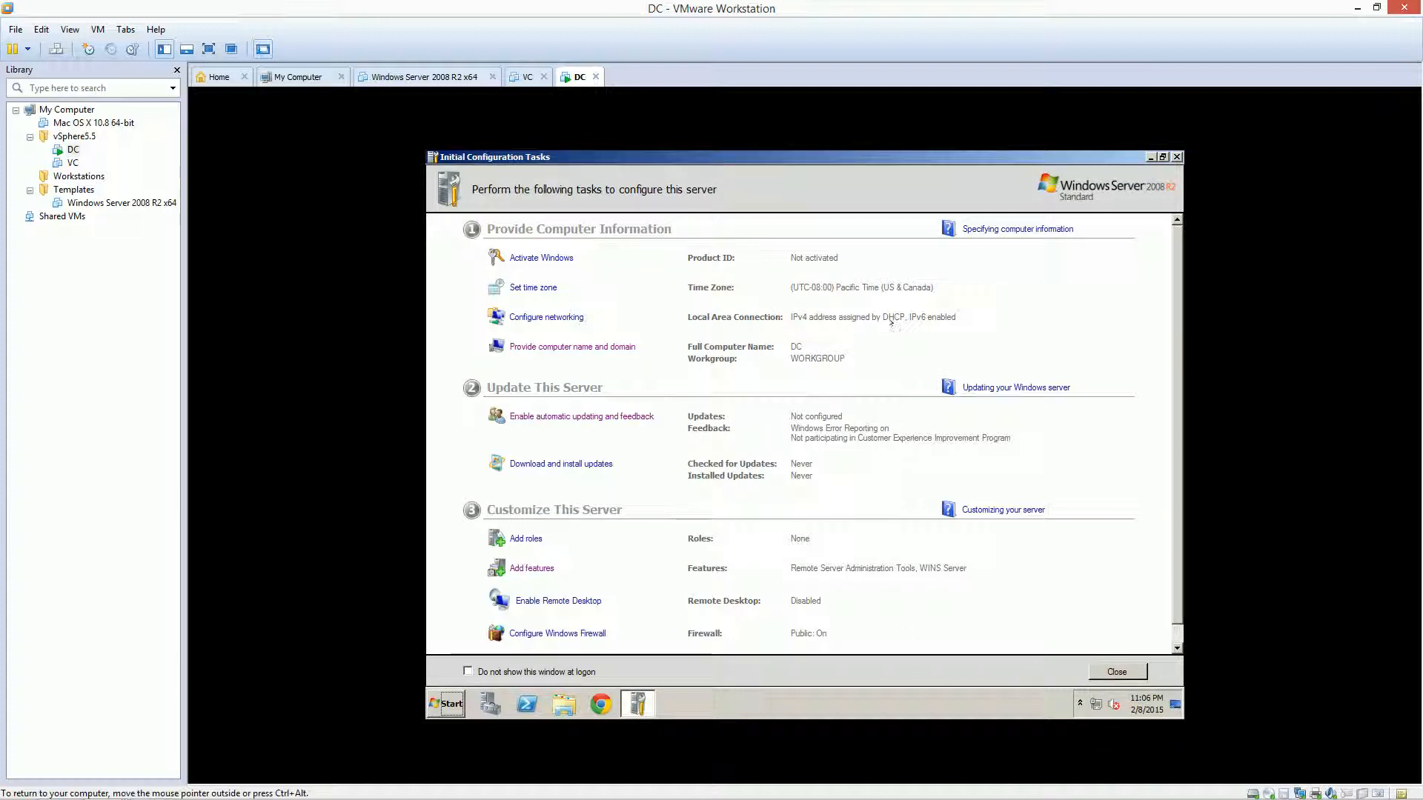
left_click(562, 315)
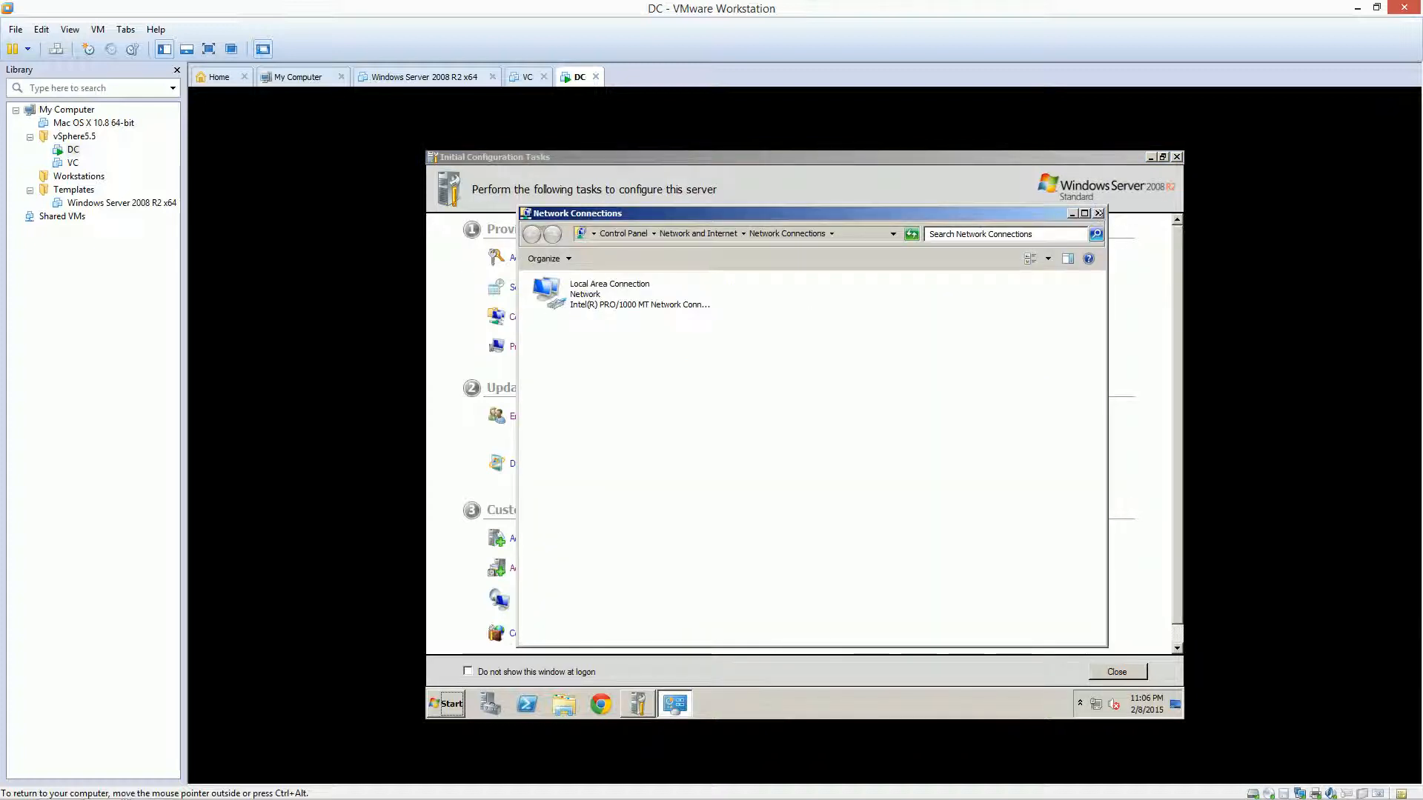
left_click(1098, 212)
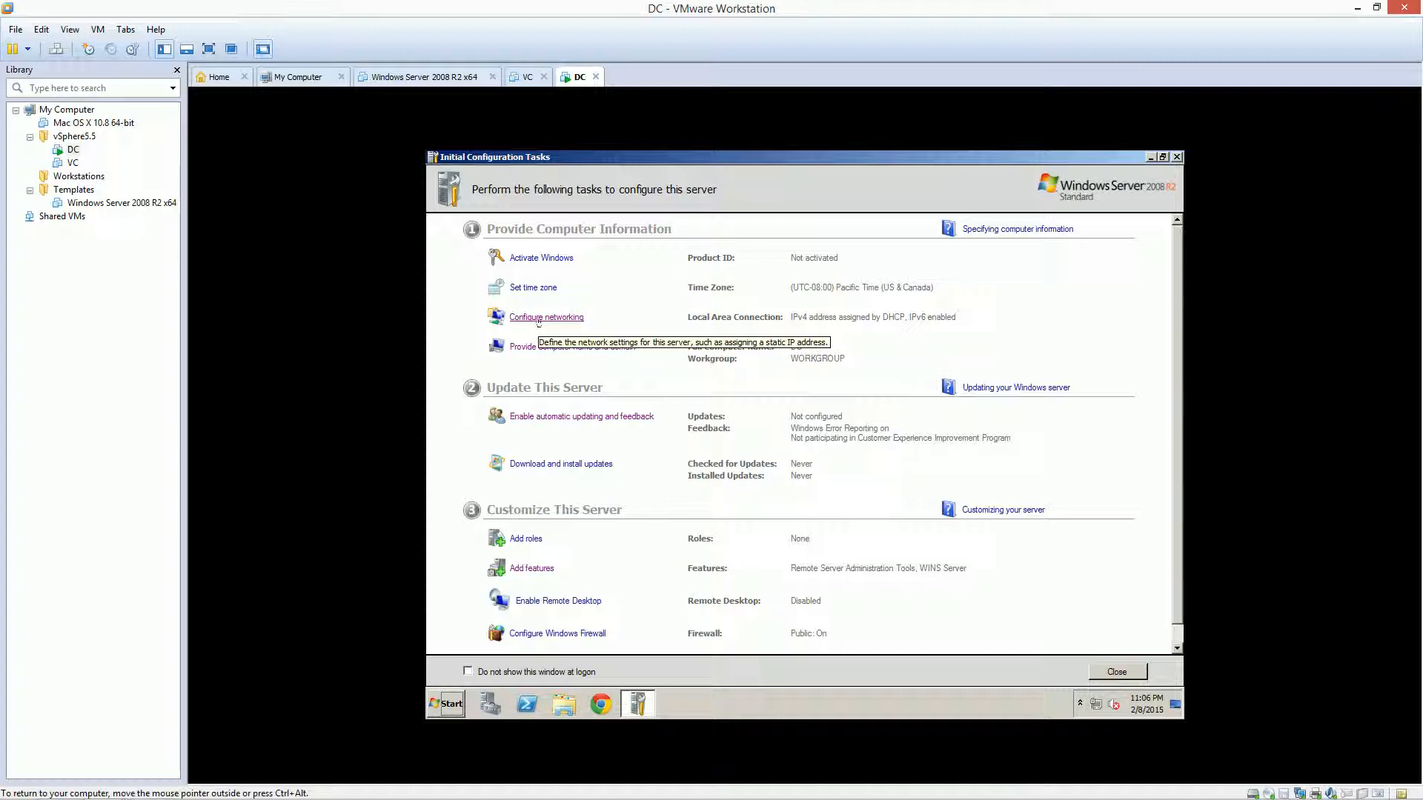
left_click(1096, 705)
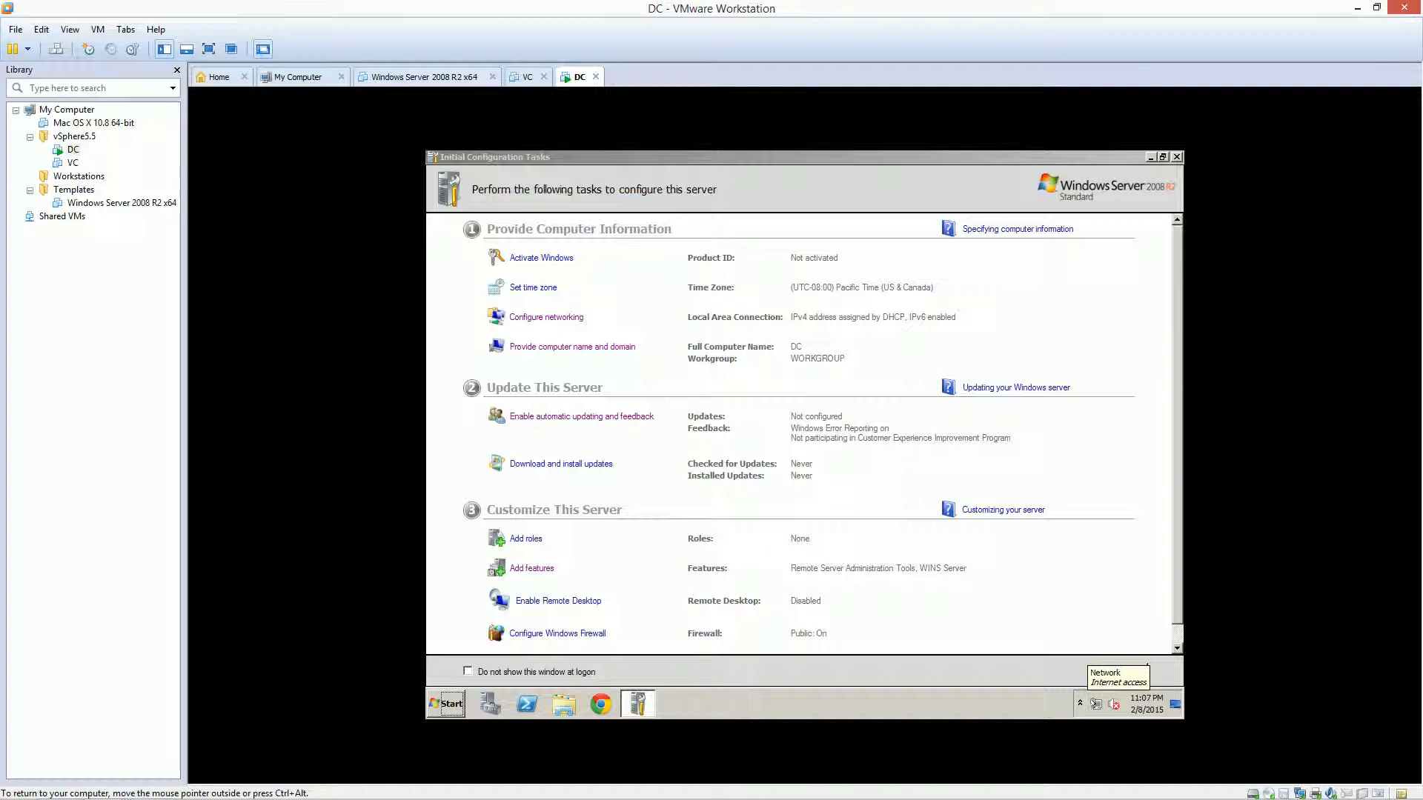
left_click(552, 317)
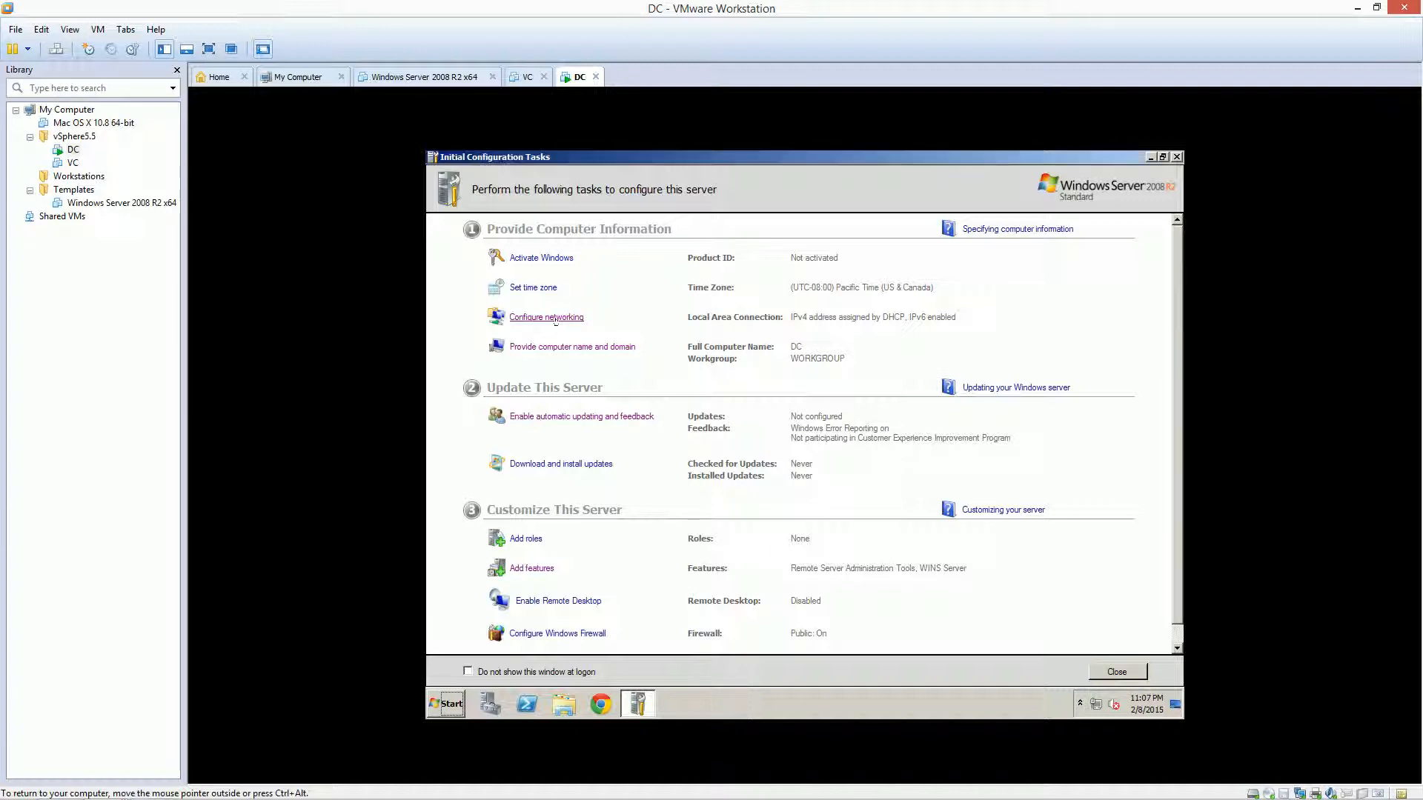
double_click(615, 289)
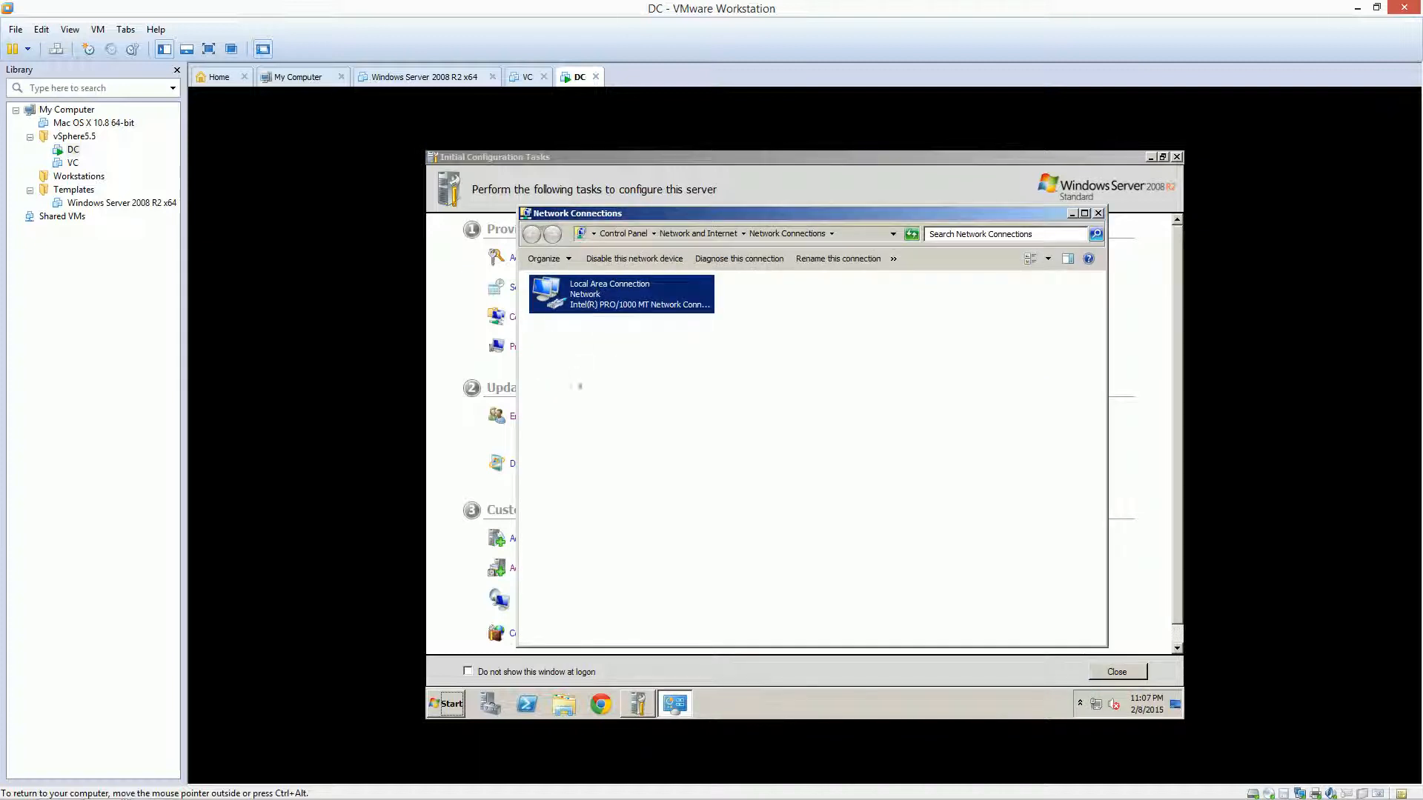
right_click(574, 303)
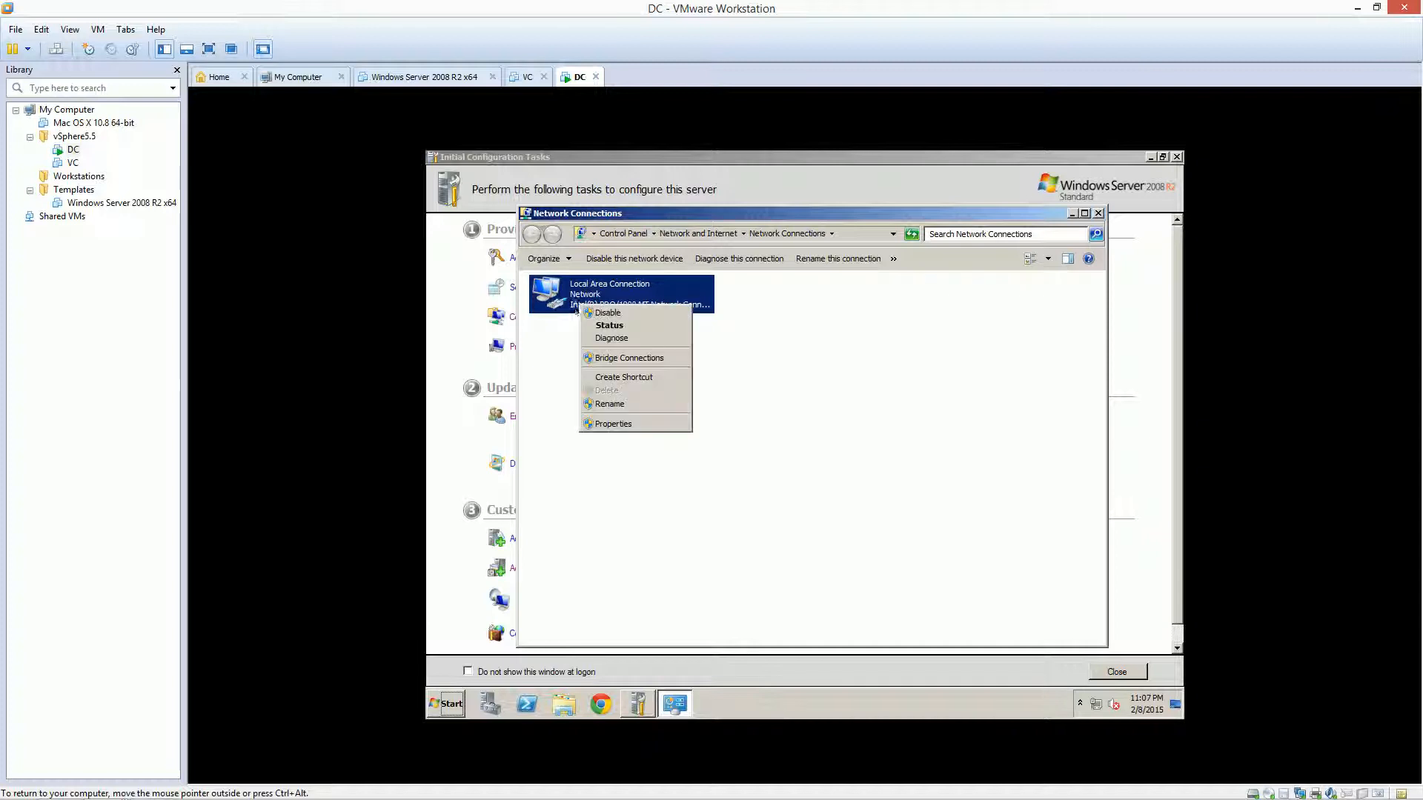
left_click(606, 423)
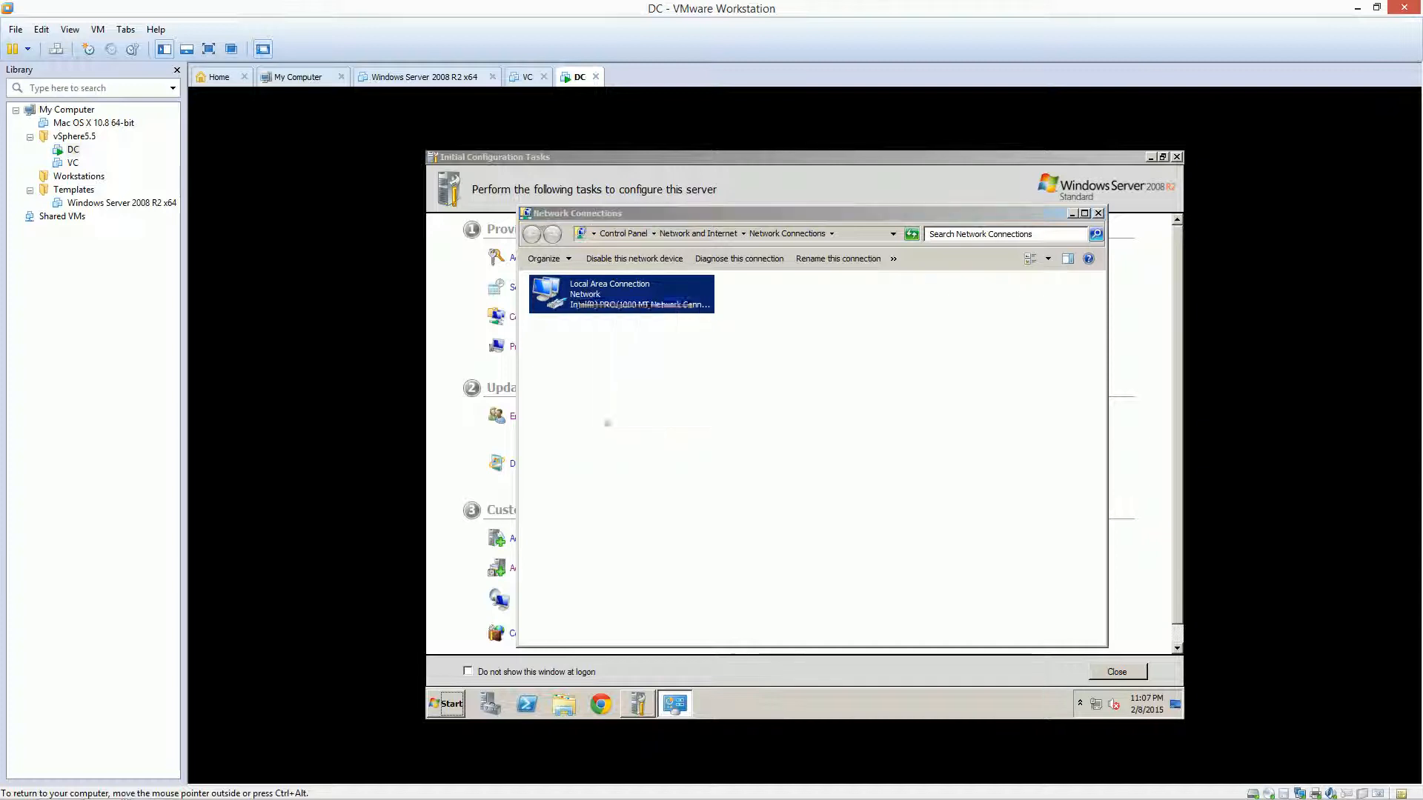
left_click(659, 423)
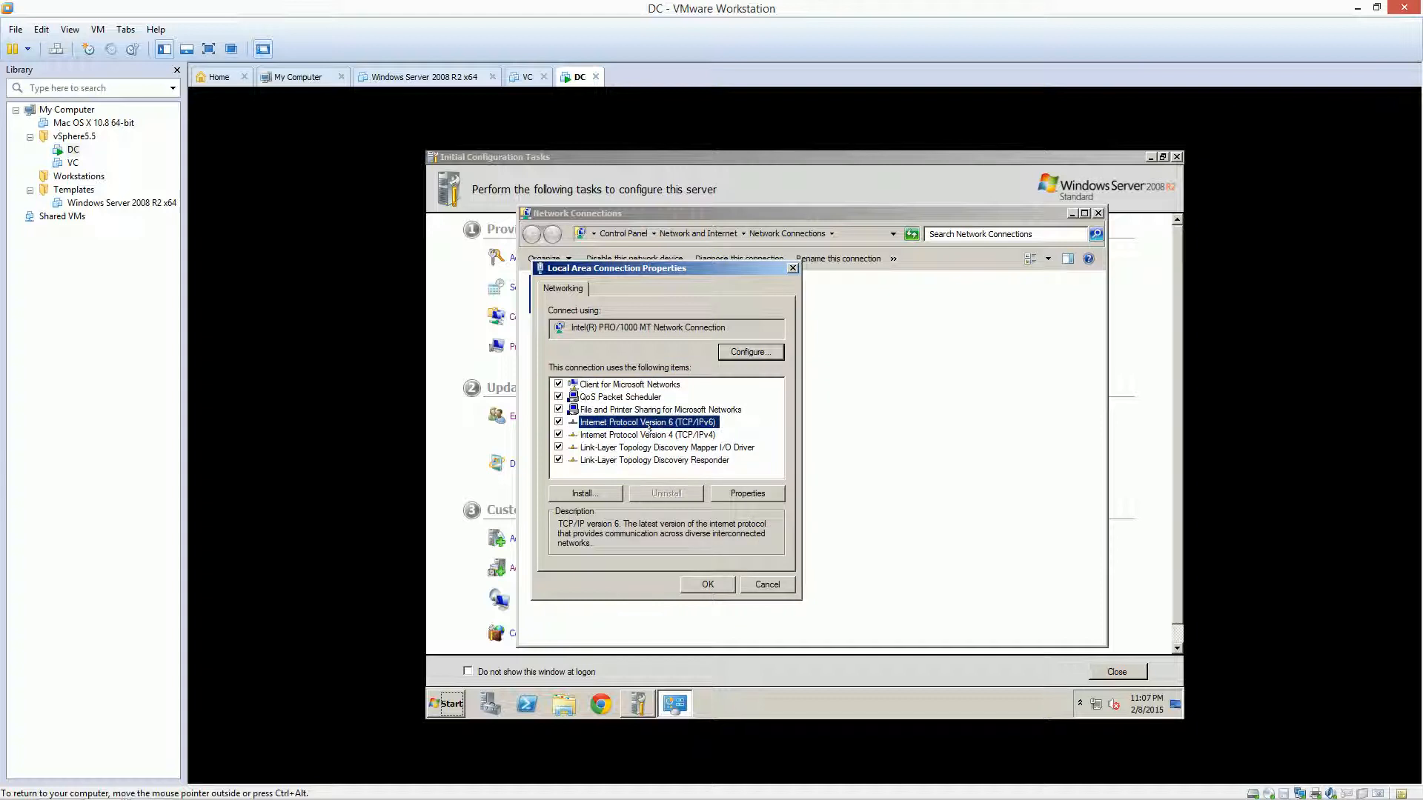
left_click(649, 433)
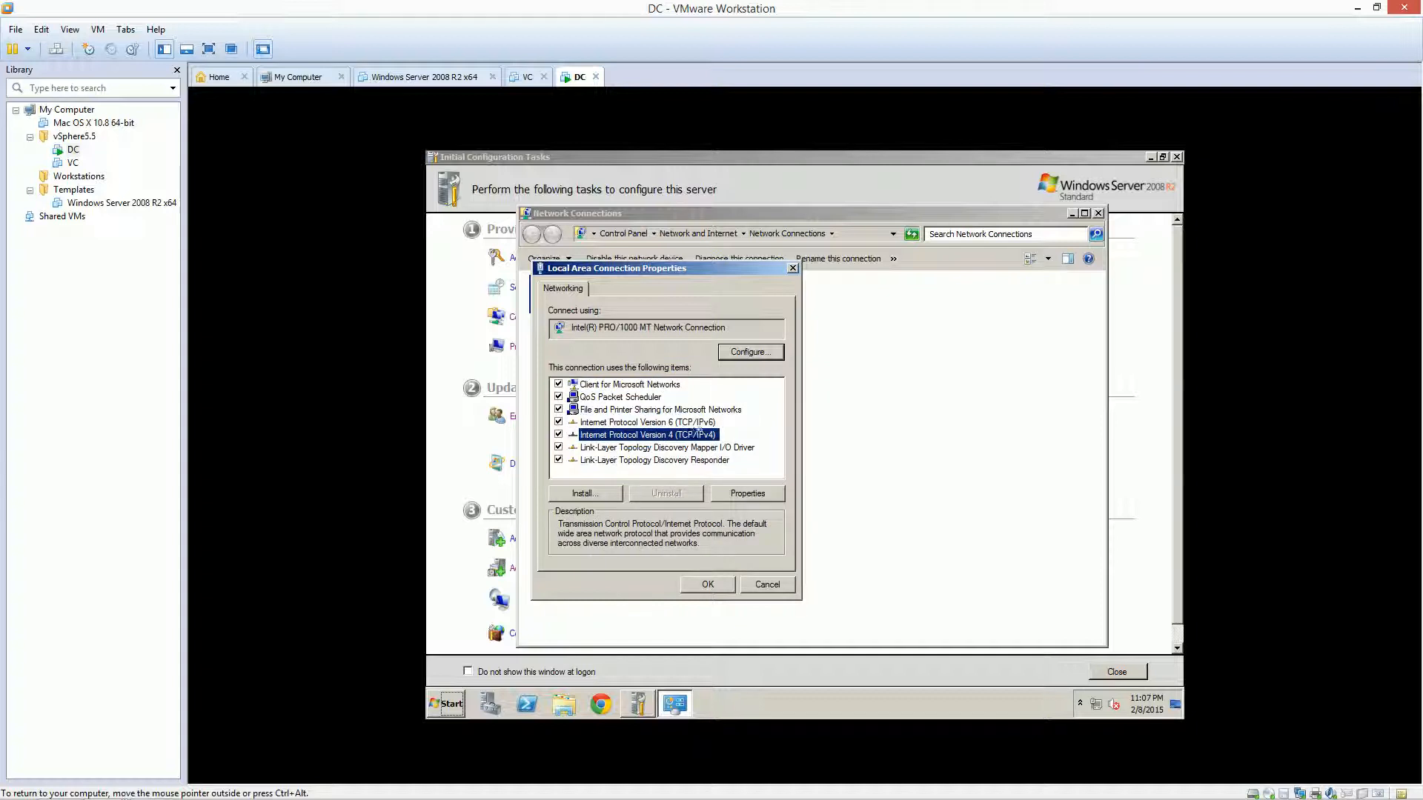
left_click(735, 491)
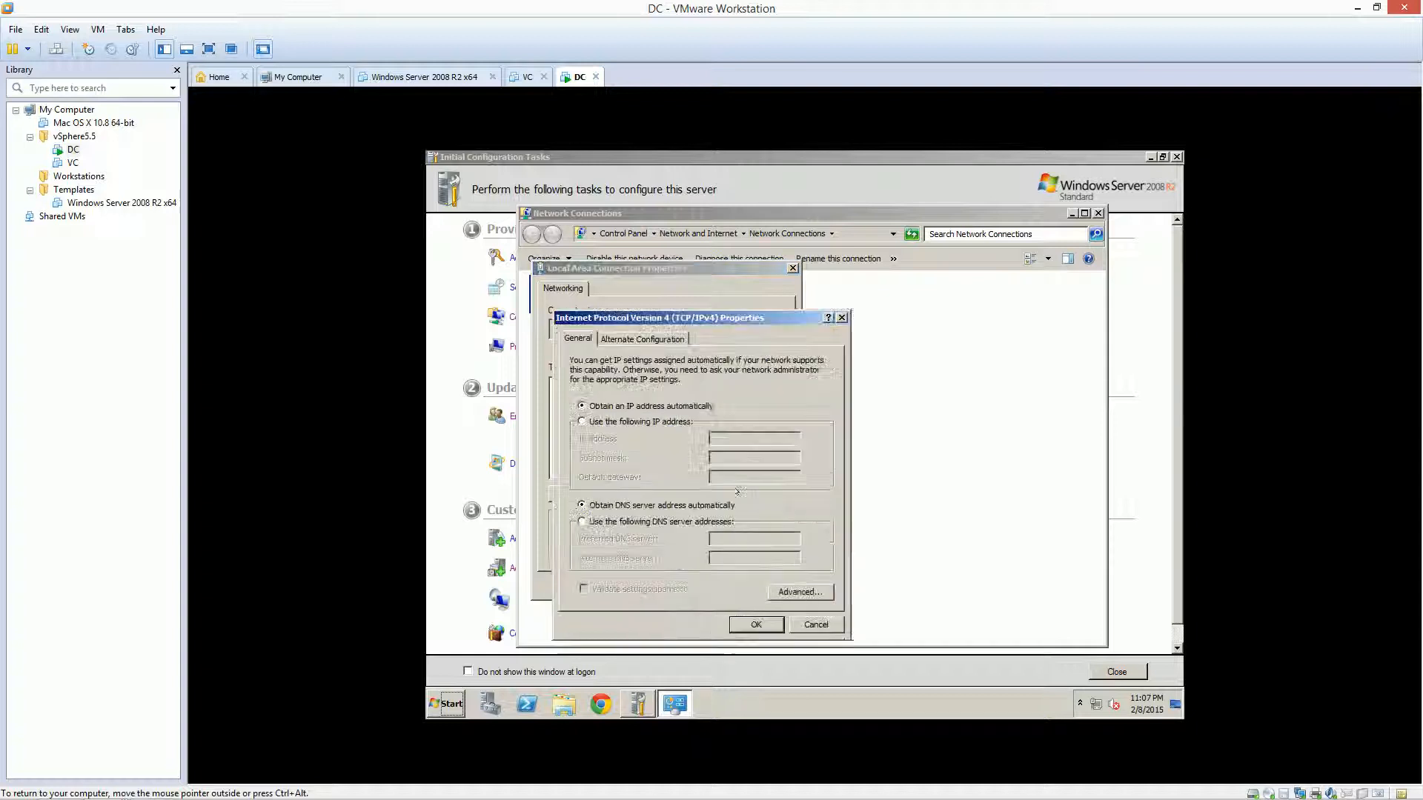
Set static IP 192.168.246.19, mask 255.255.255.0, gateway 192.168.246.2, DNS 127.0.0.1
left_click(693, 424)
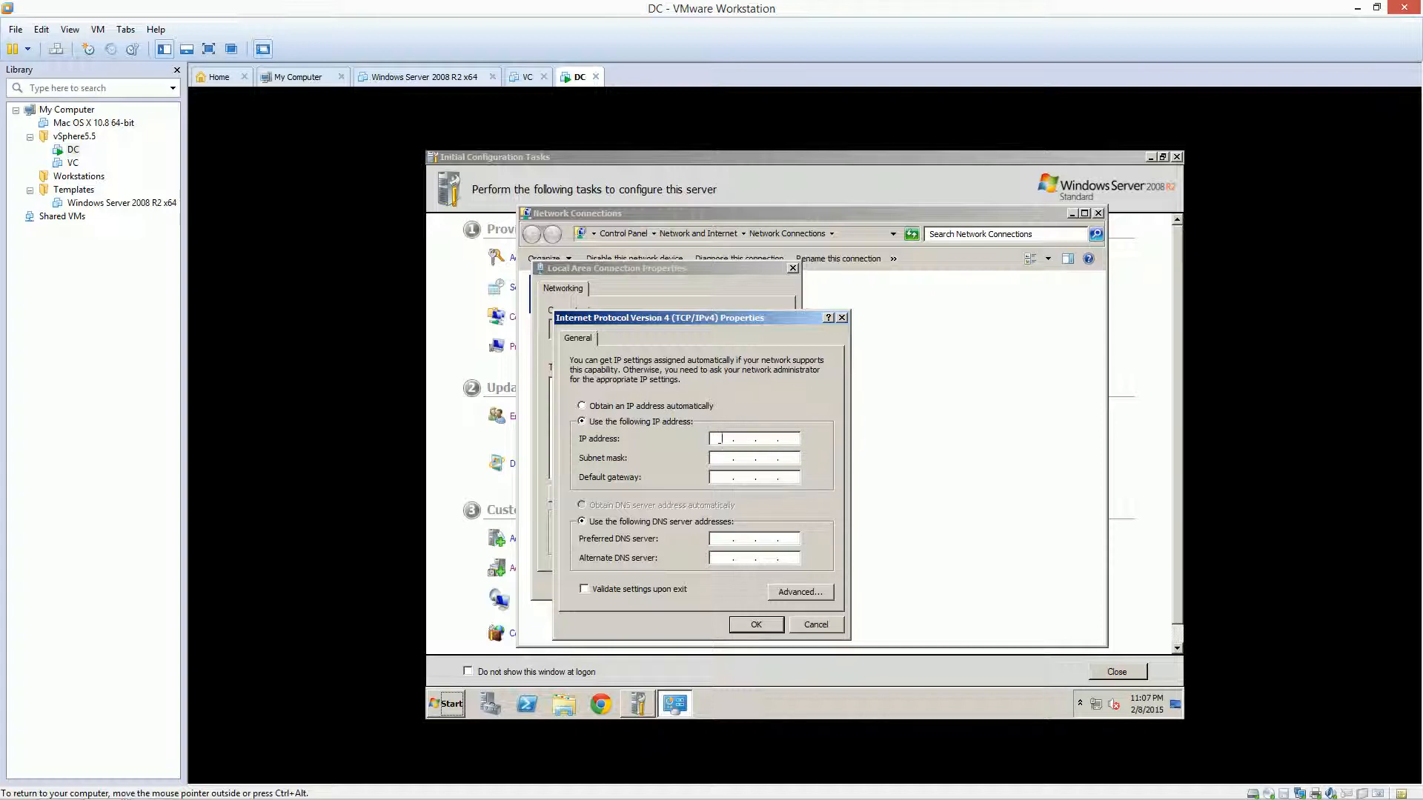
type("192 . 168 . ")
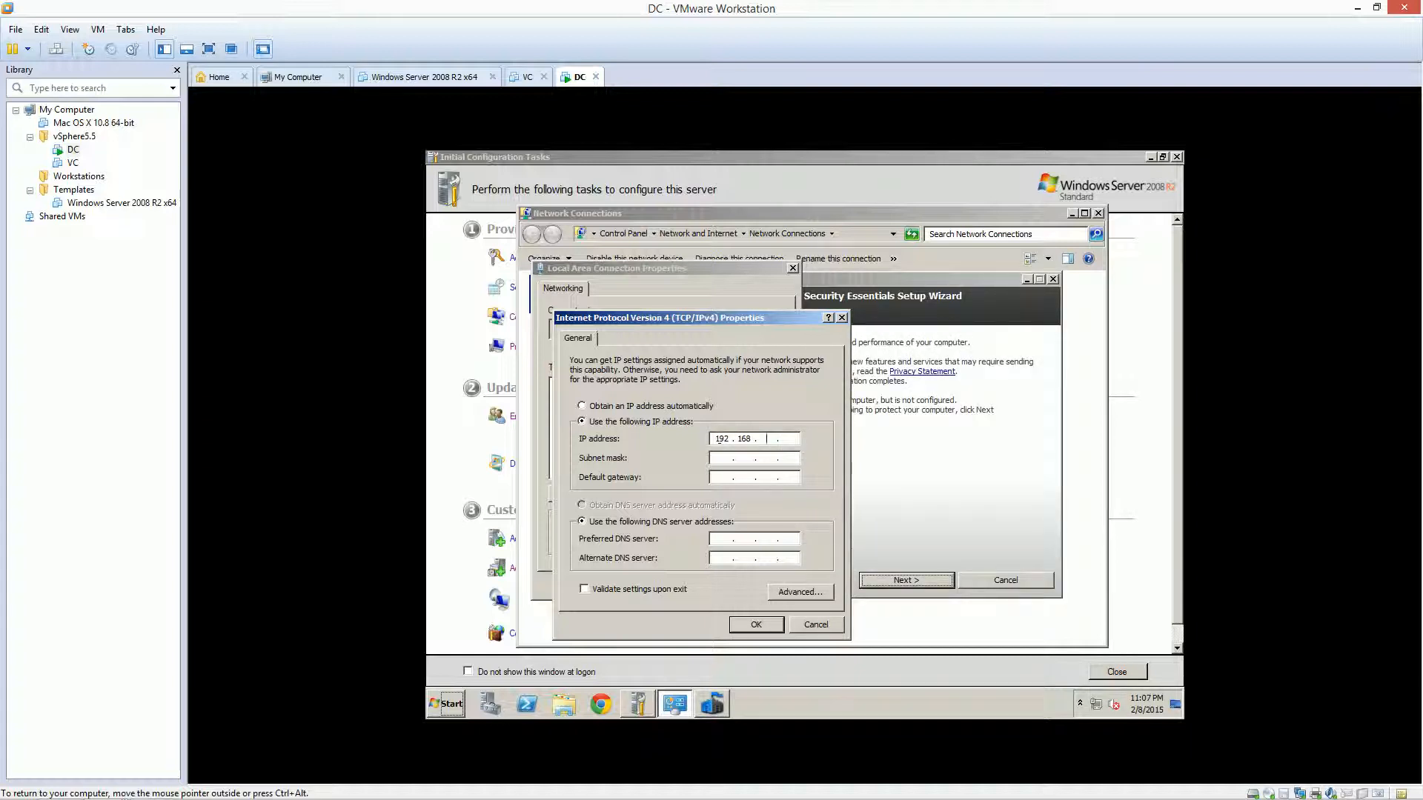
type("246 . ")
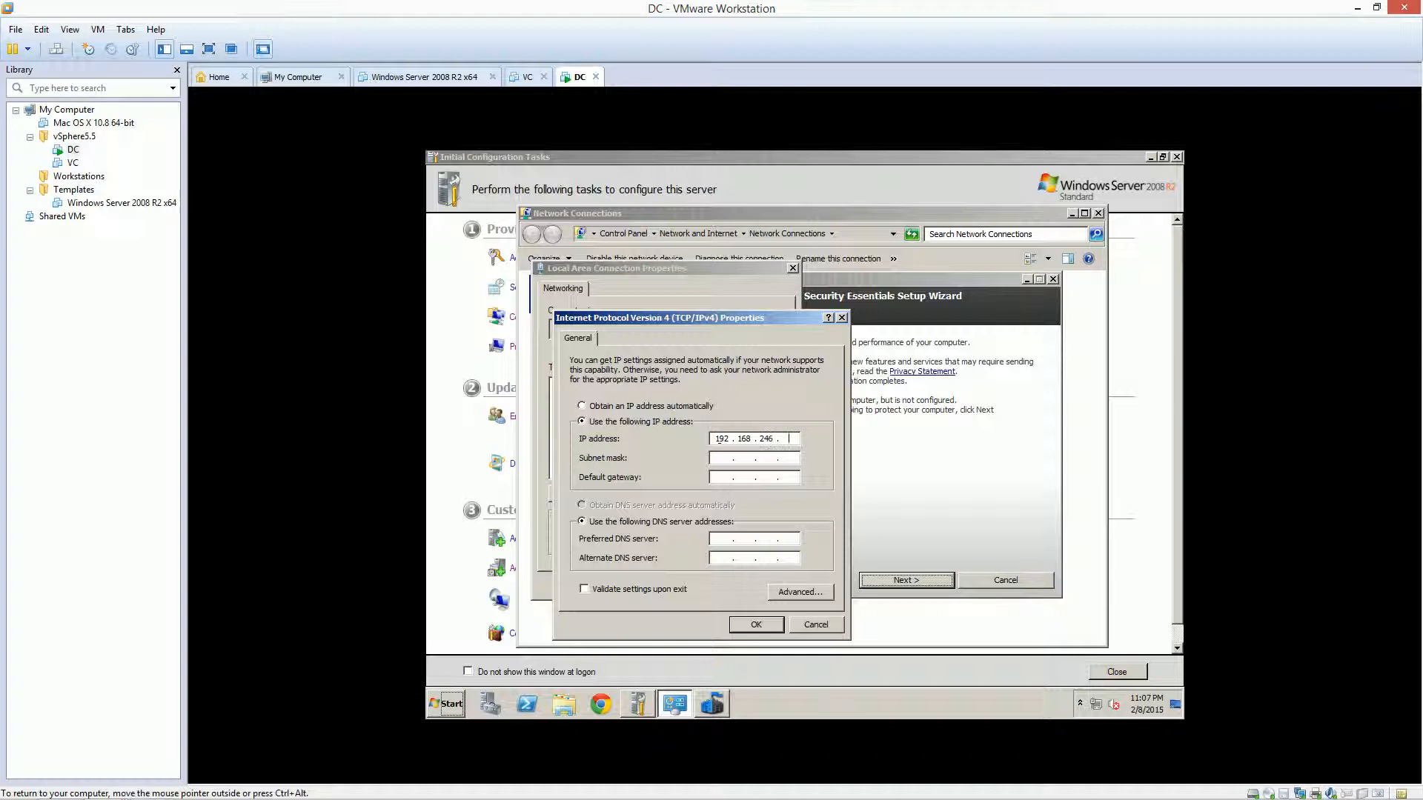
type("19")
left_click(721, 459)
left_click(716, 475)
type("192.168.246")
type("127.0.0.")
left_click(789, 591)
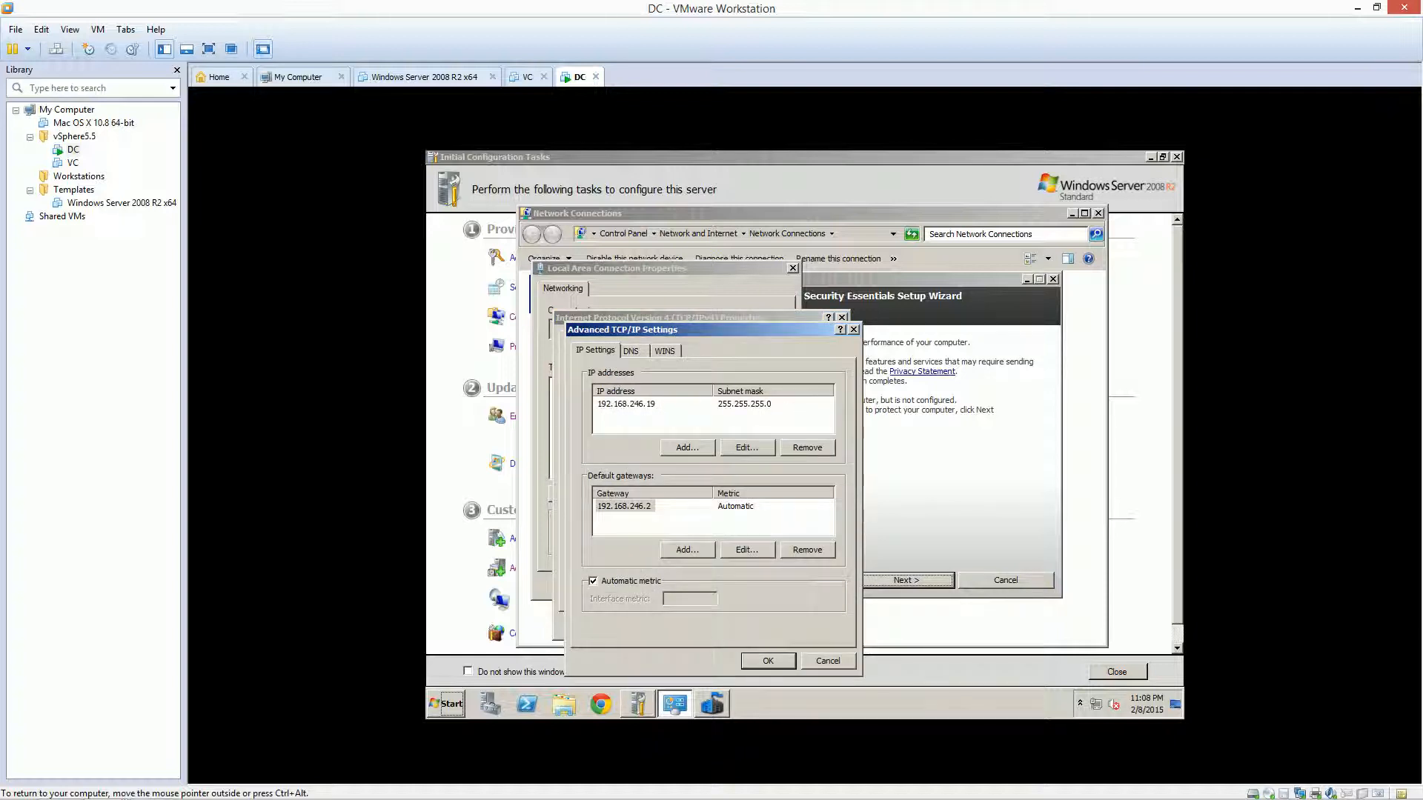
Add WINS server 192.168.246.19, enable NetBIOS over TCP/IP, and apply the IPv4 settings
left_click(664, 348)
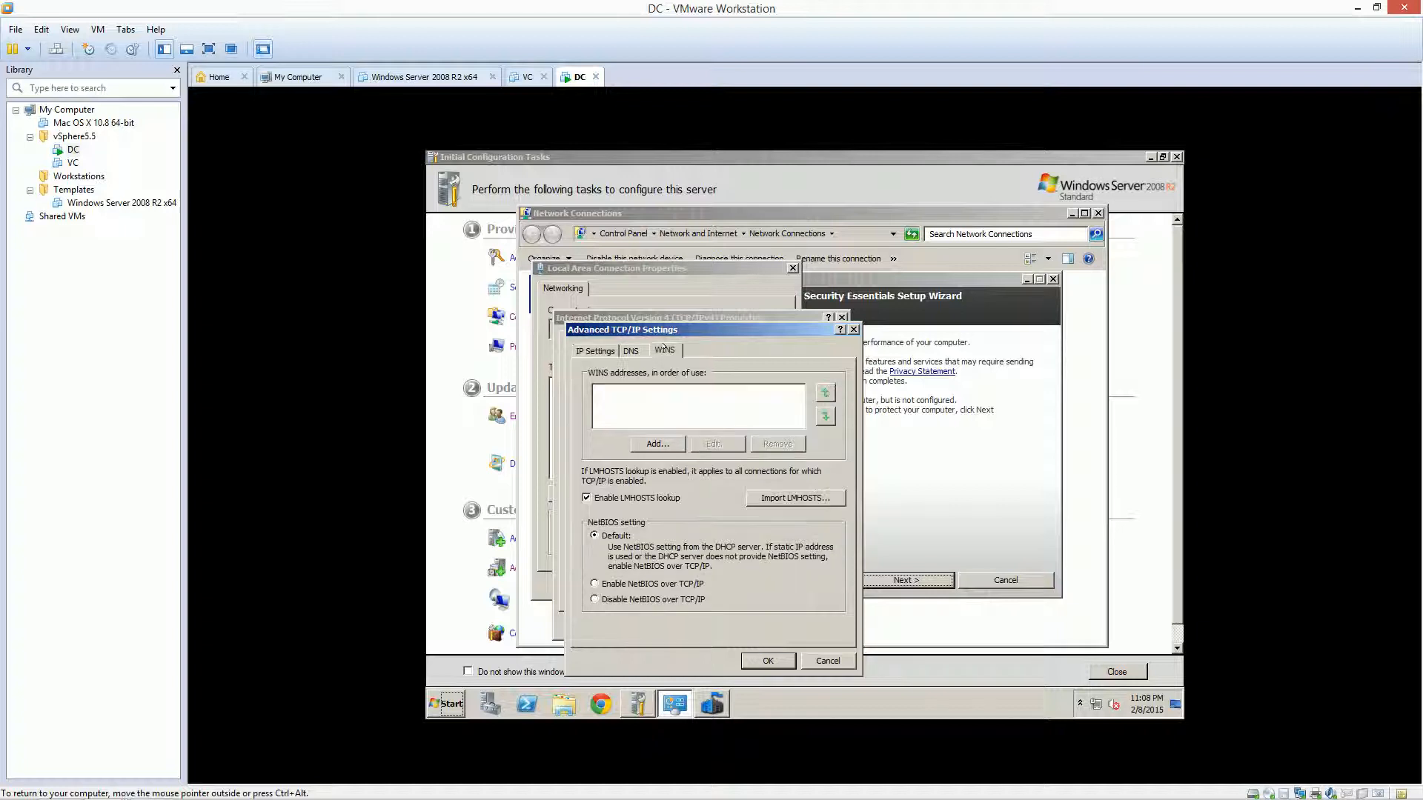
left_click(639, 443)
type("192 . 168 . ")
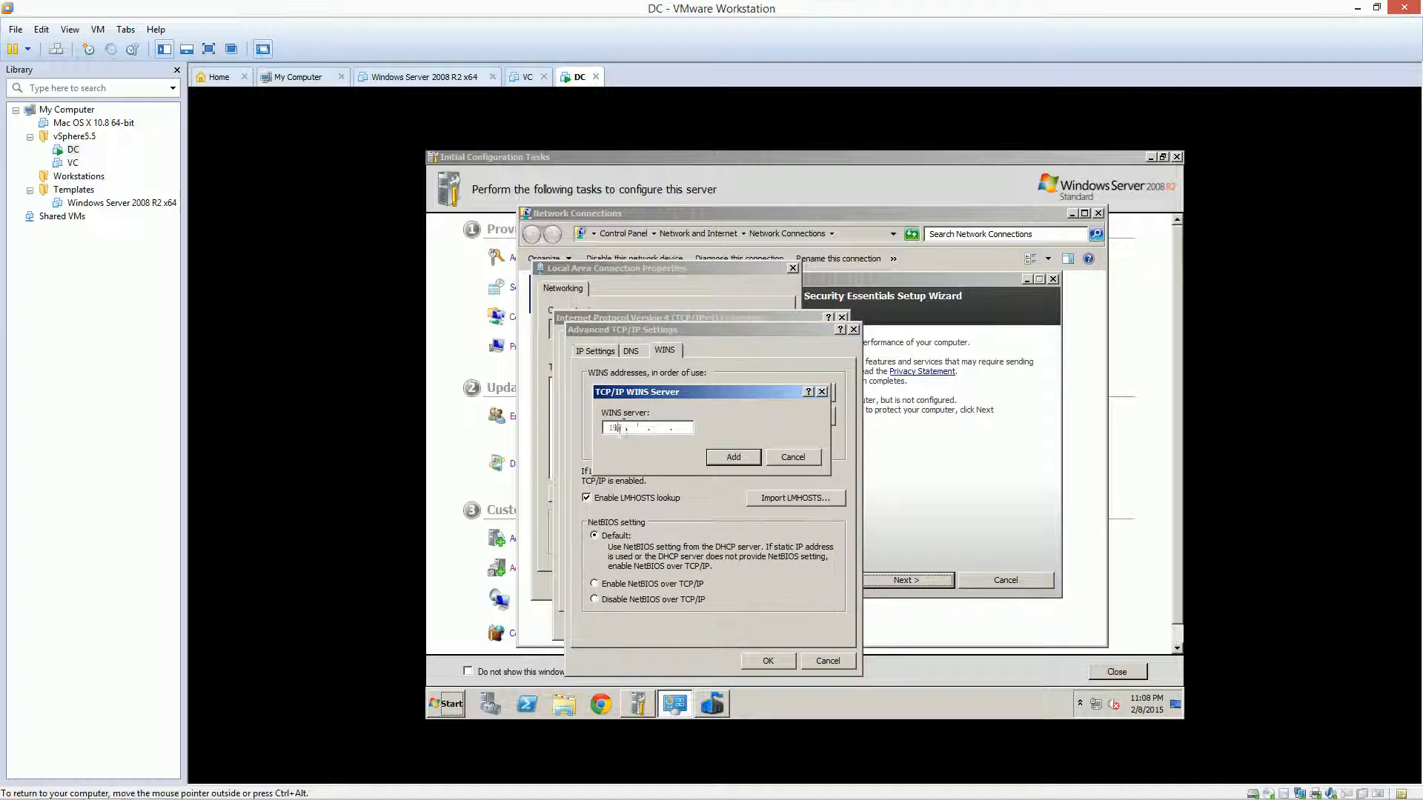
type("246 . 19")
left_click(733, 457)
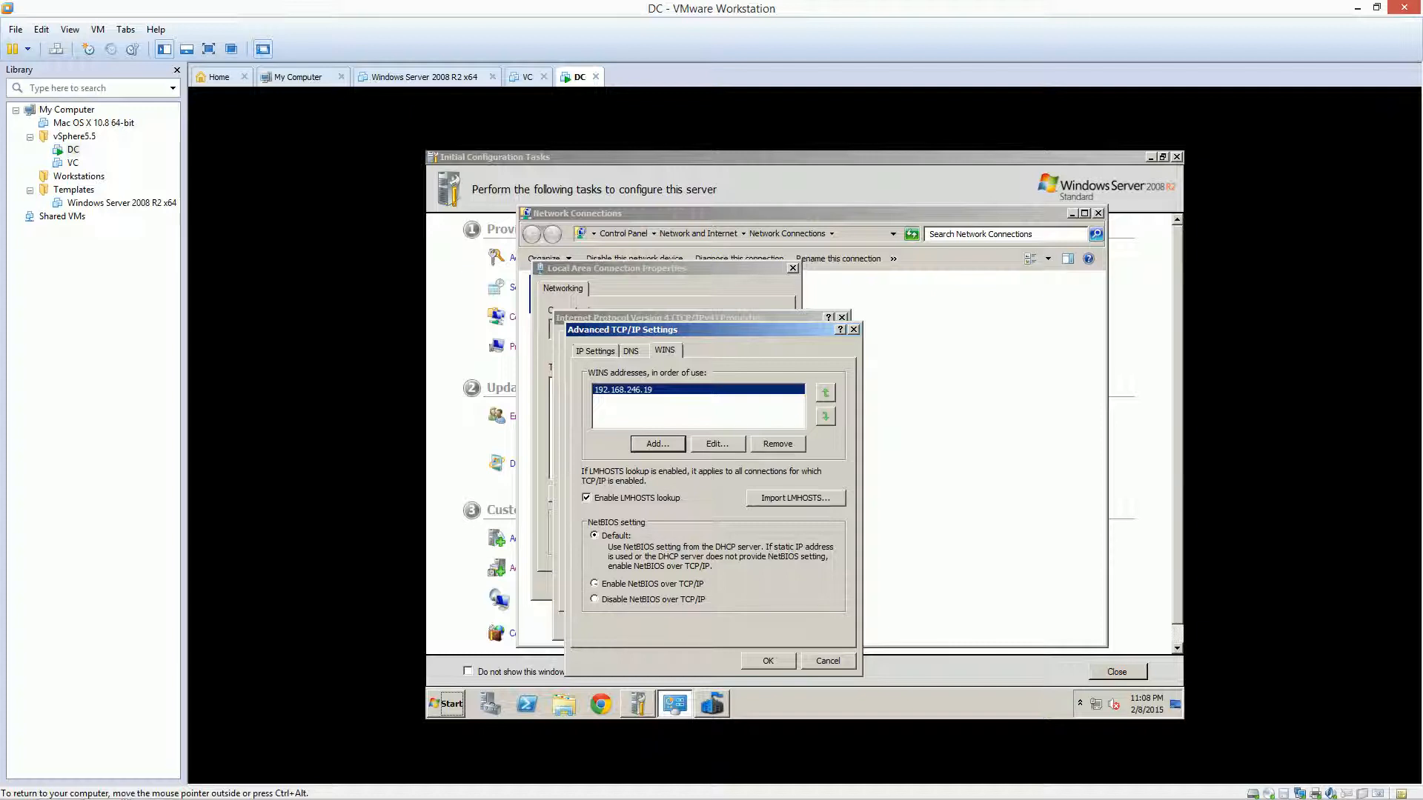
left_click(594, 584)
left_click(768, 661)
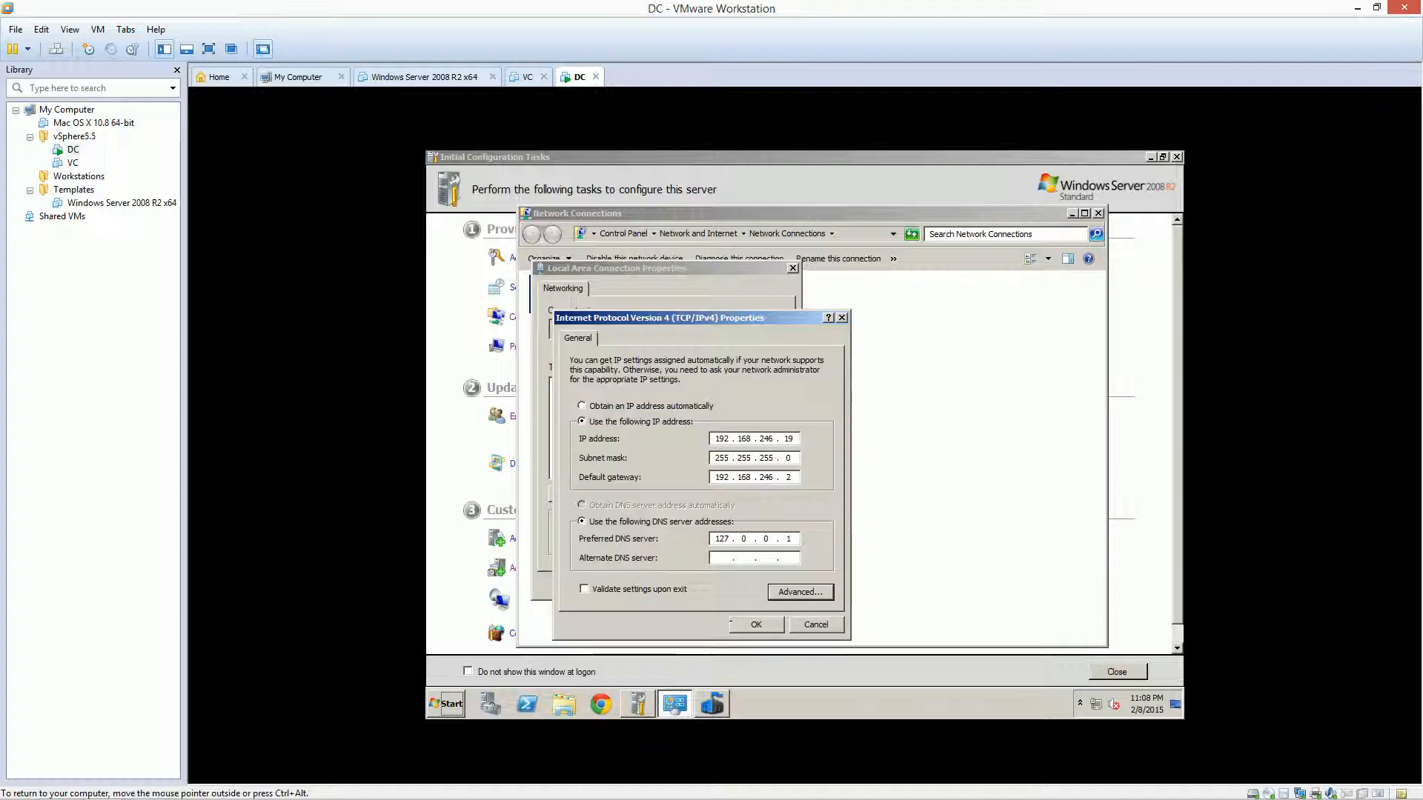
left_click(756, 624)
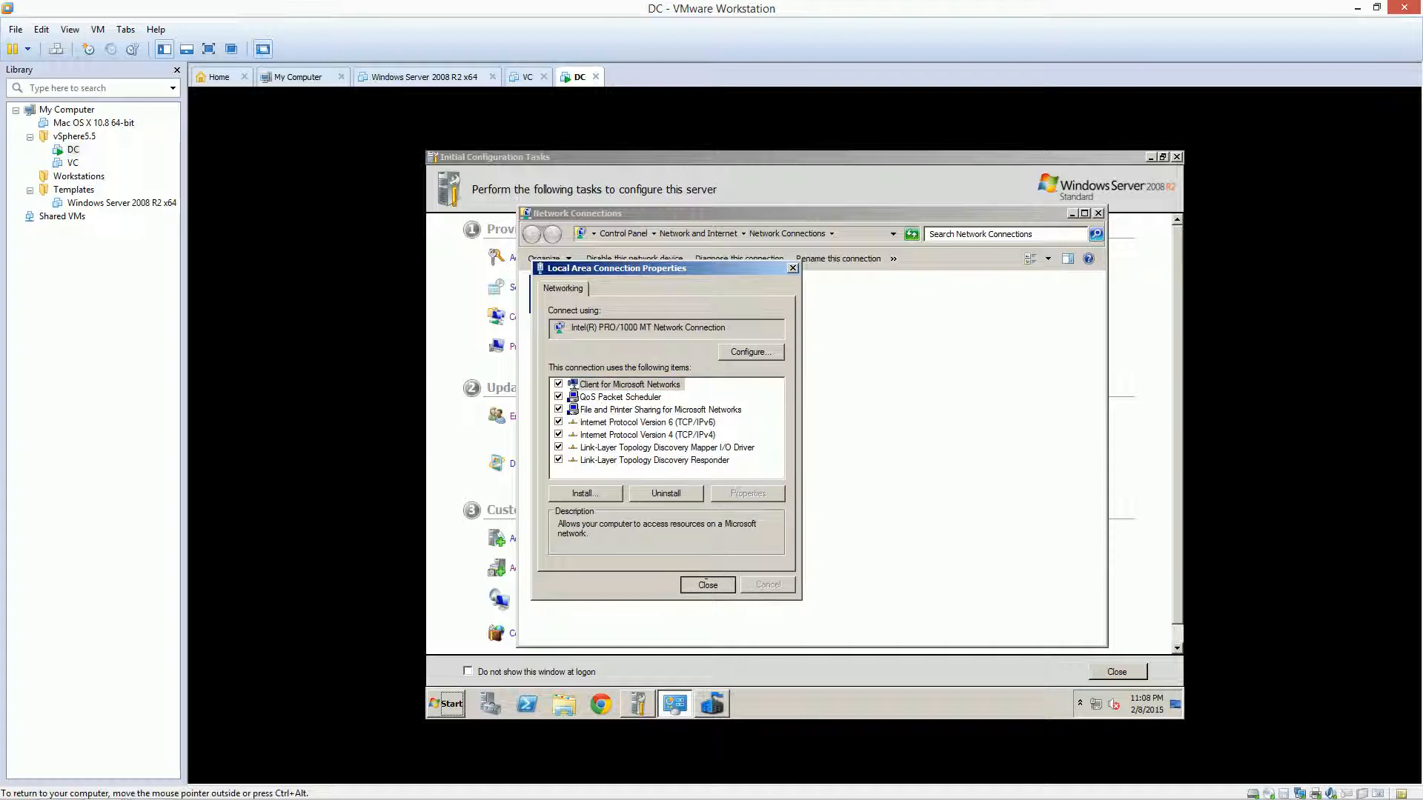
Close the network connection windows and minimize the Security Essentials setup wizard
left_click(707, 584)
left_click(677, 494)
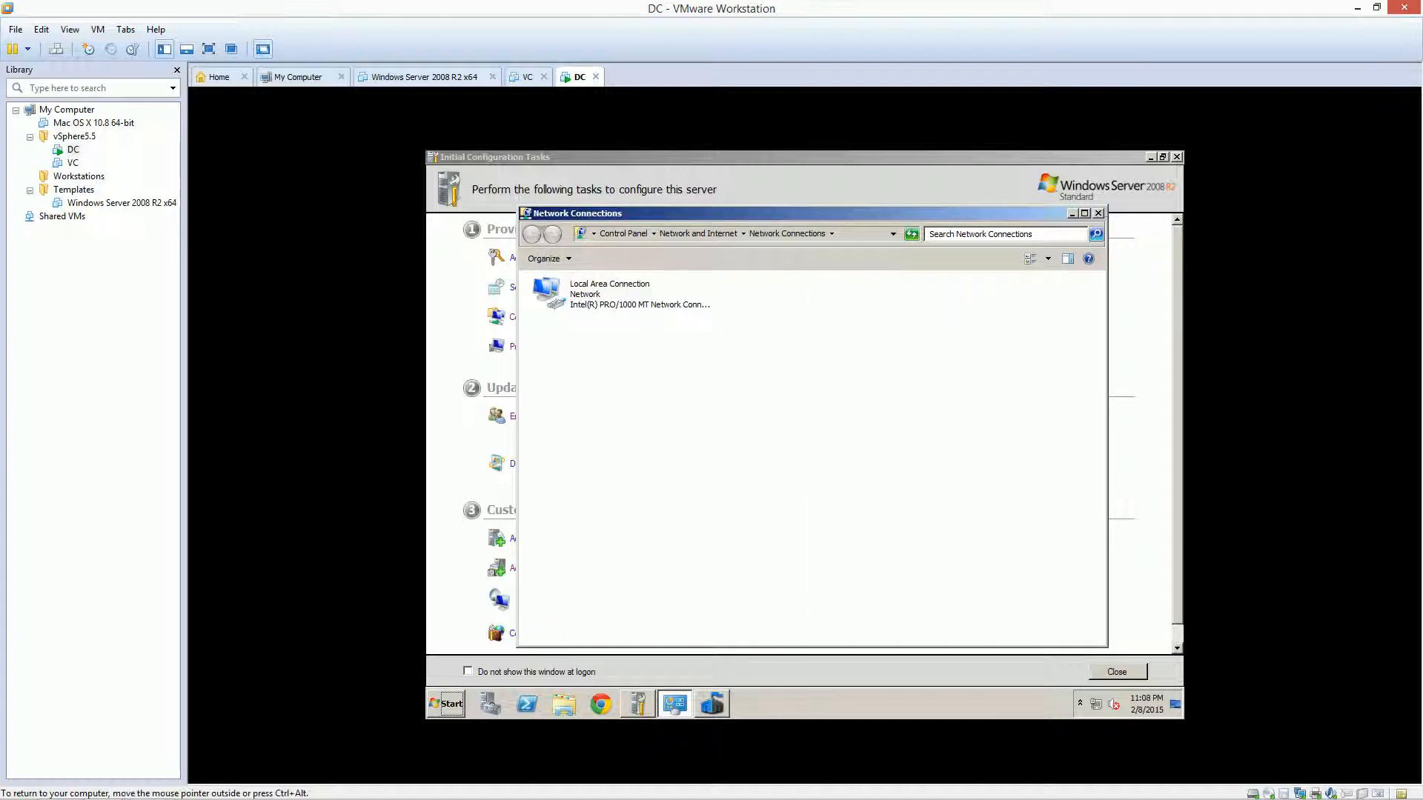
left_click(1098, 213)
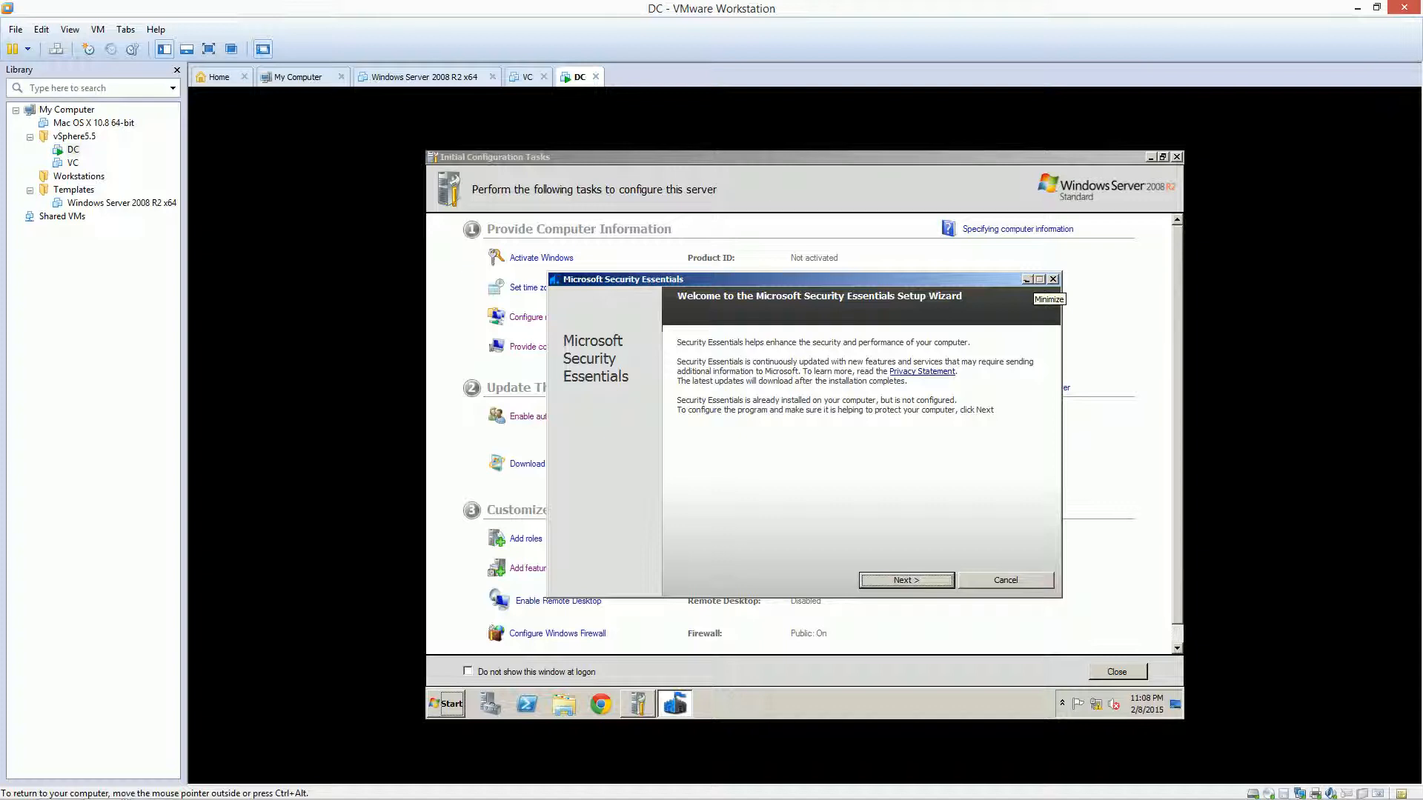
left_click(1026, 280)
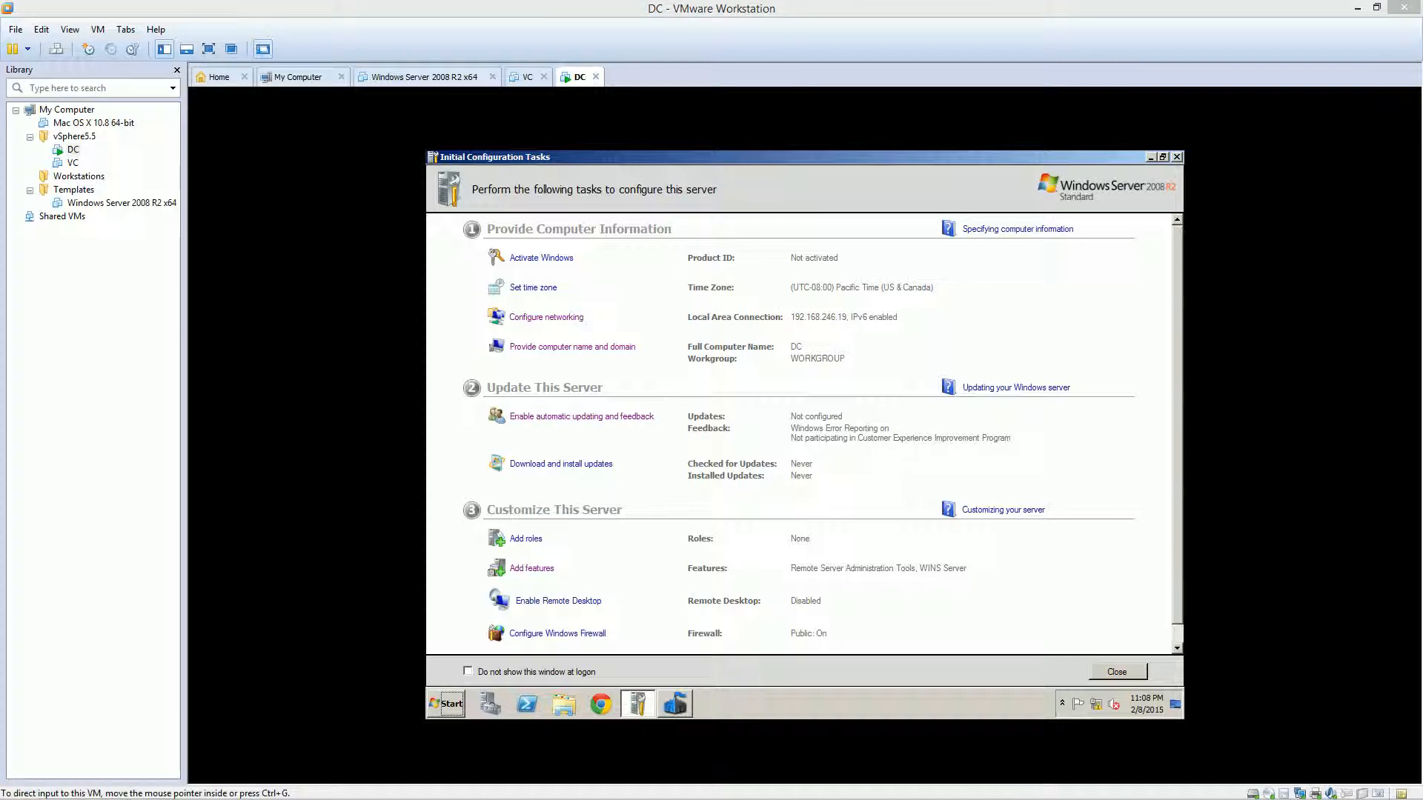
left_click(766, 497)
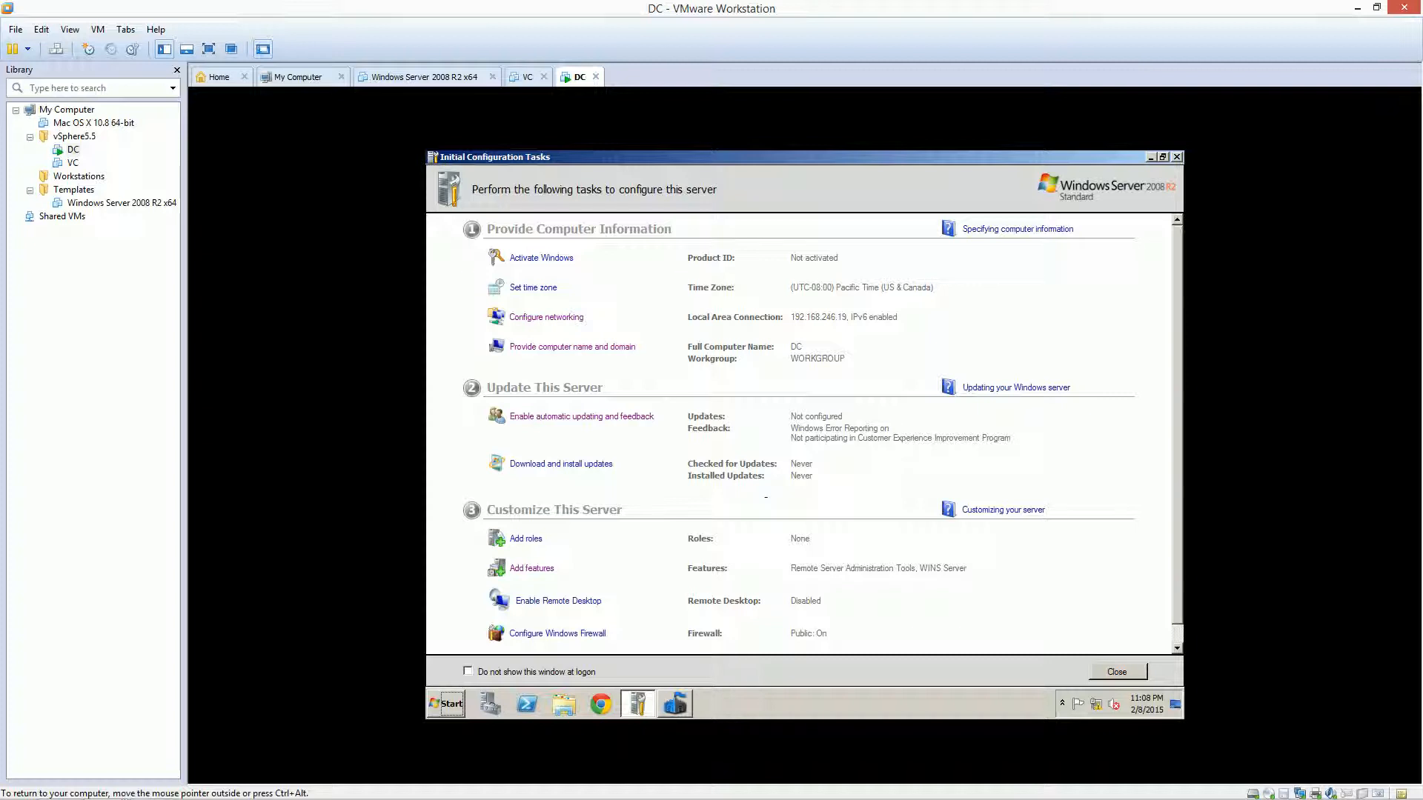
Launch dcpromo from the Start menu search, correcting the misspelled entry
key("super")
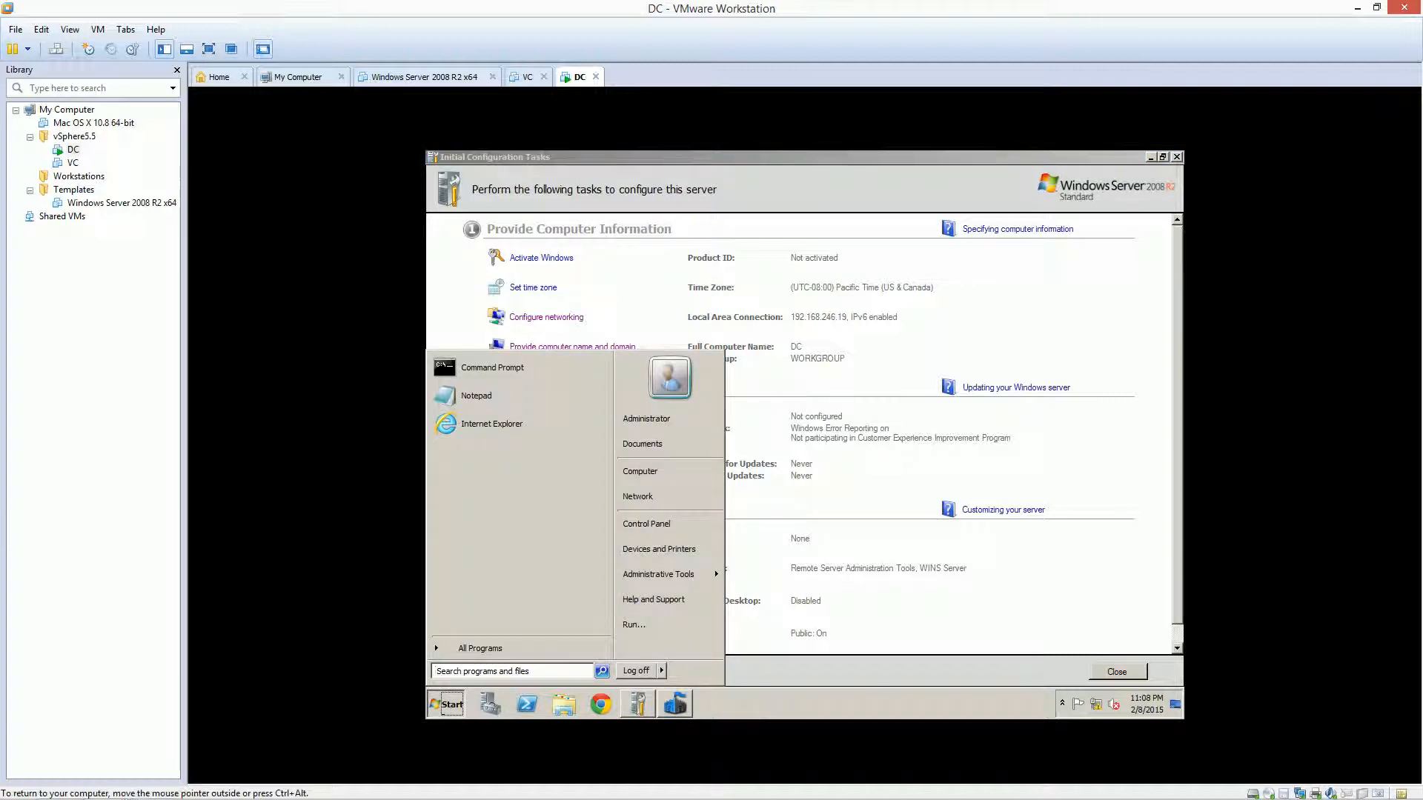
left_click(445, 671)
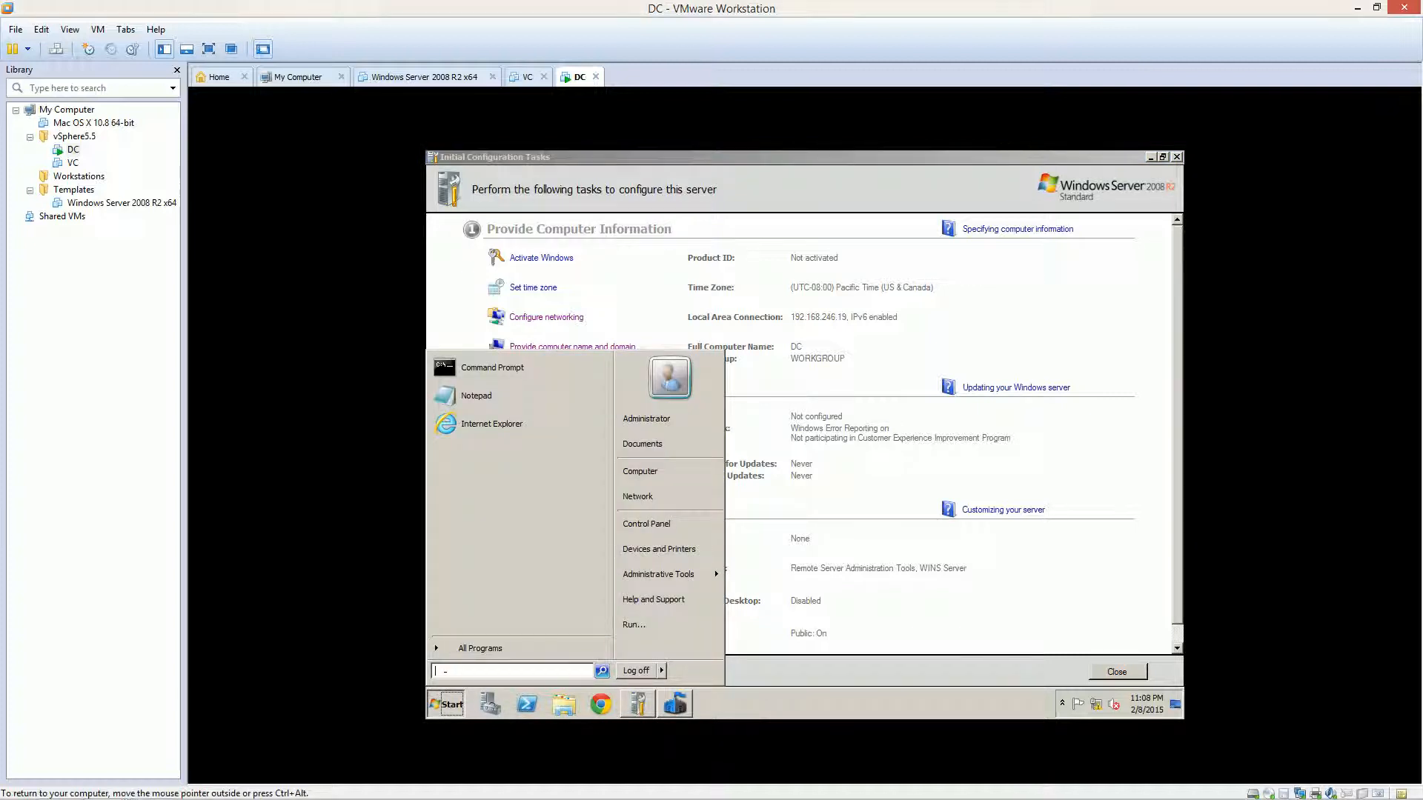
type("dr")
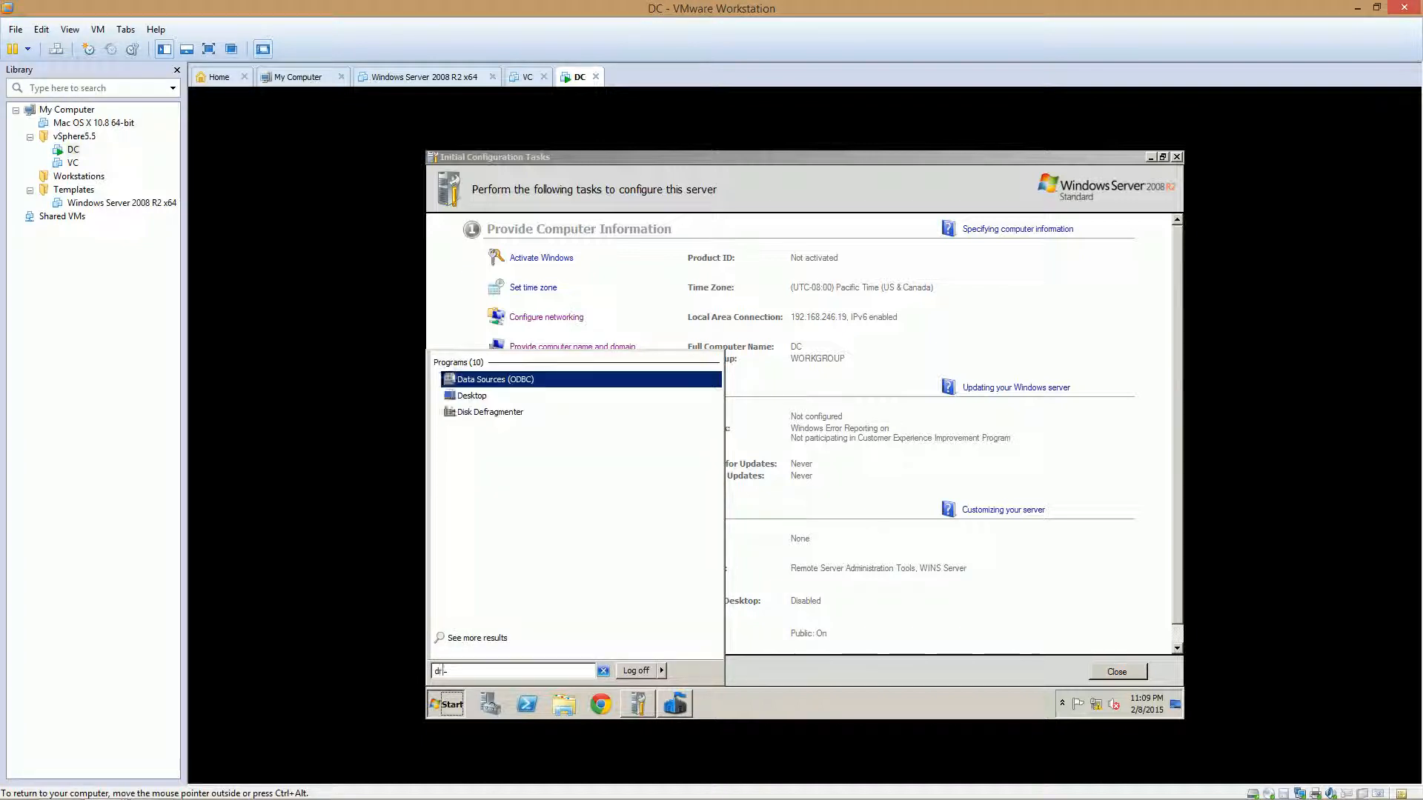
type("promo")
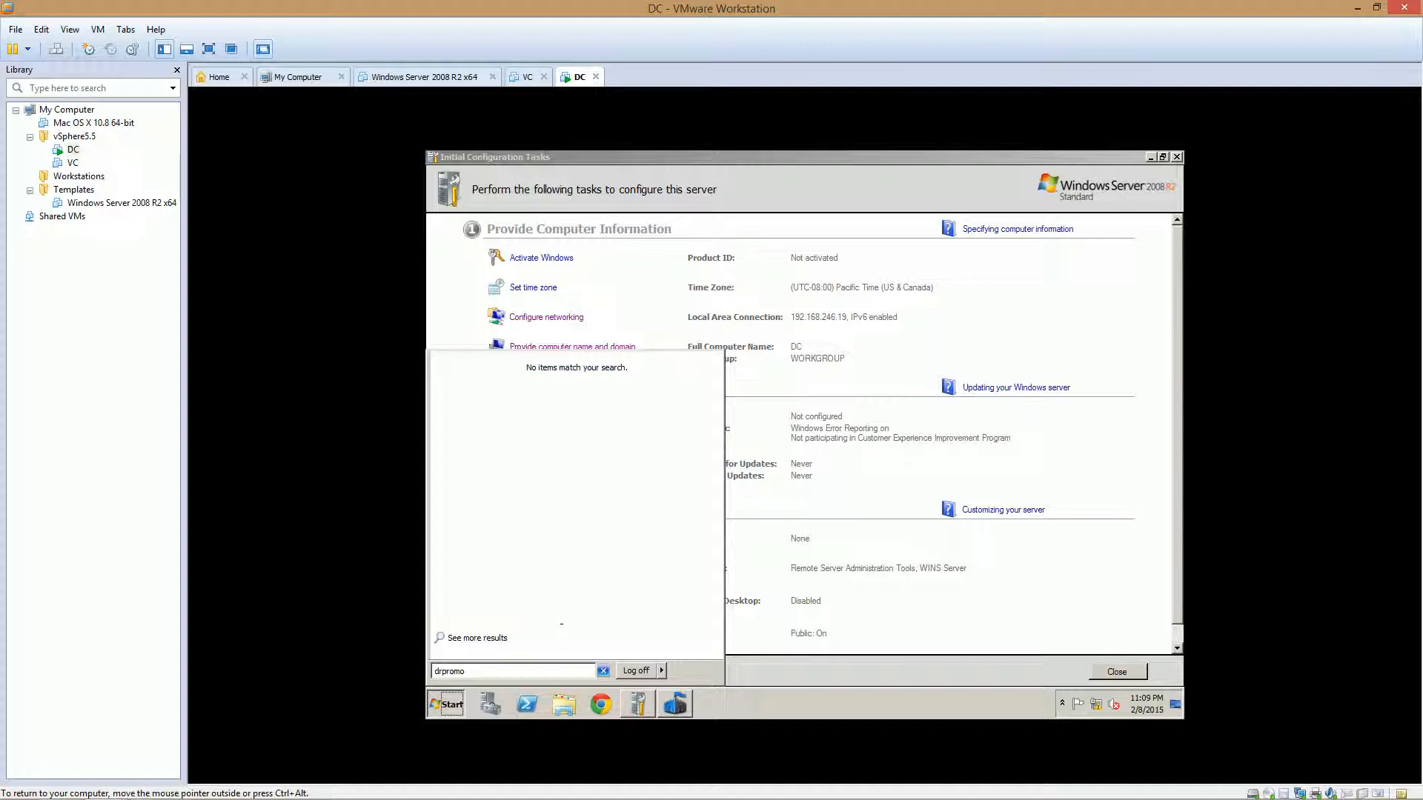
key("BackSpace")
key("BackSpace")
key("BackSpace")
key("BackSpace")
key("BackSpace")
key("BackSpace")
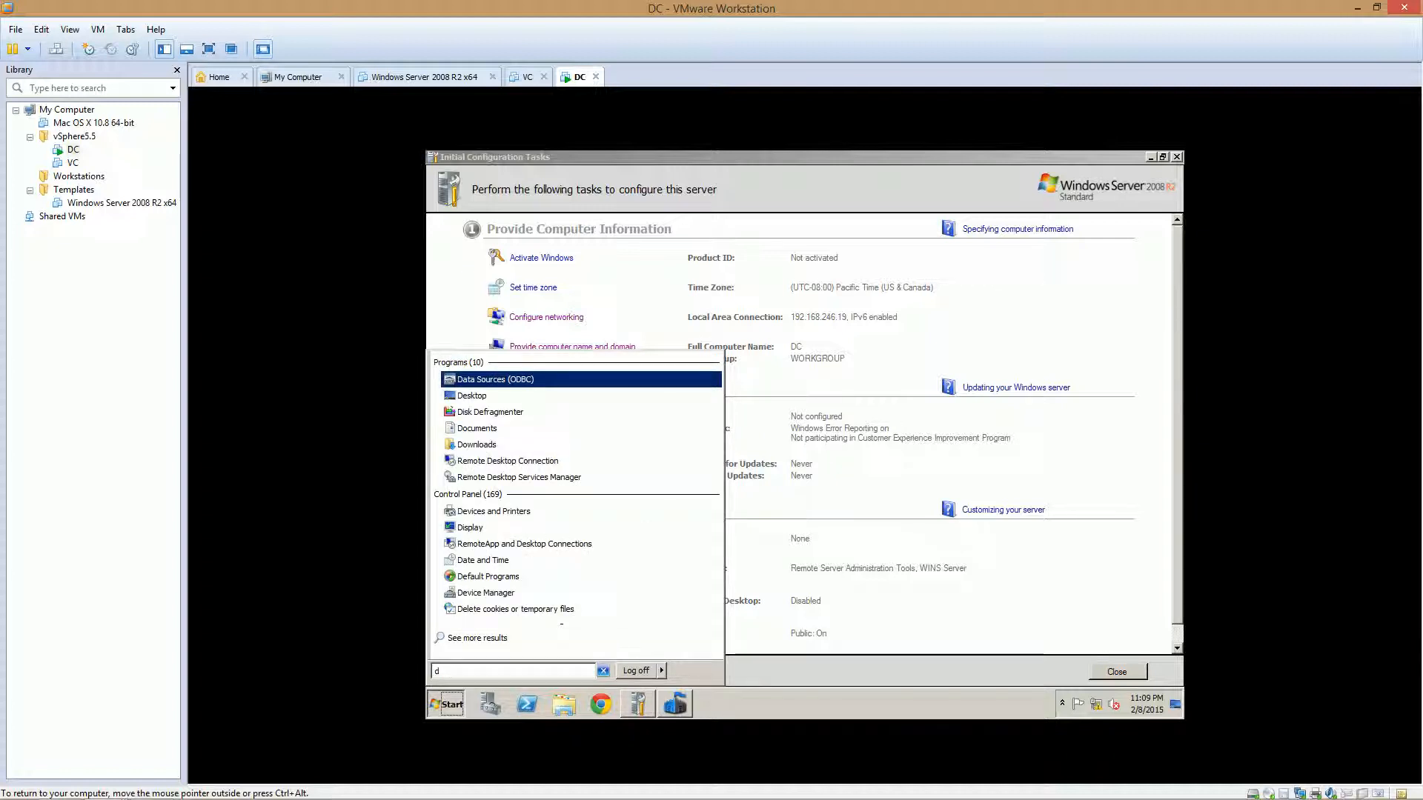
type("cpromo")
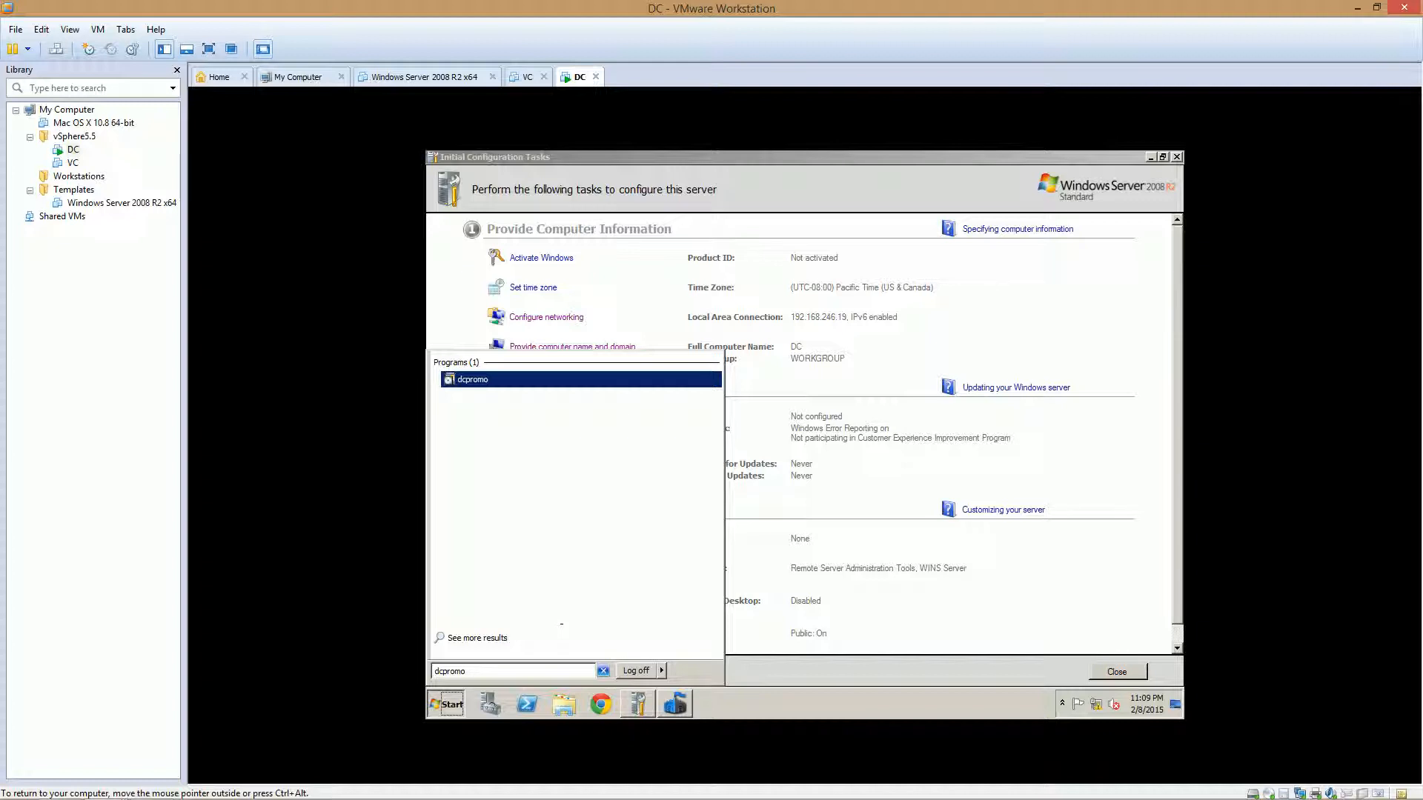
key("Return")
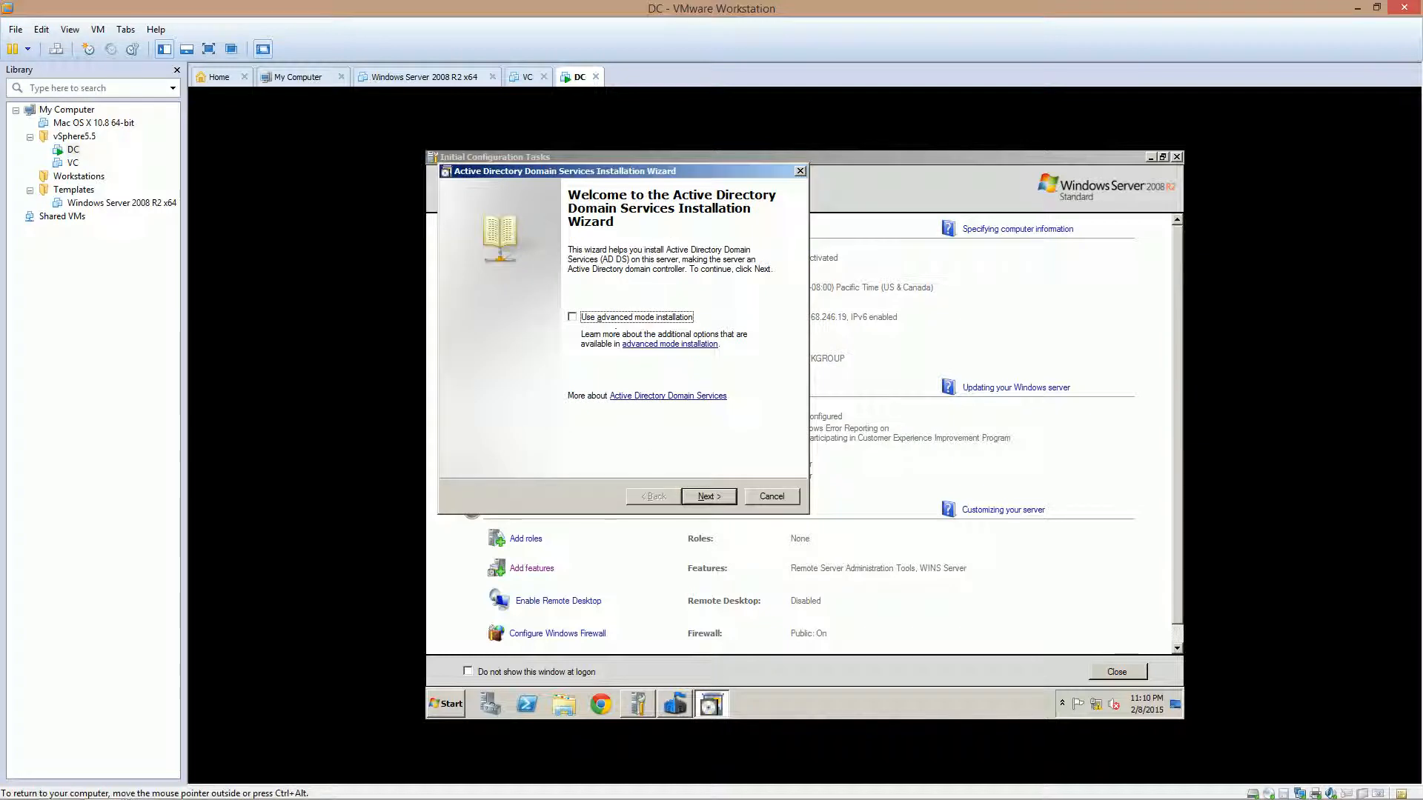
Choose to create a new domain in a new forest in the AD DS wizard
left_click(709, 497)
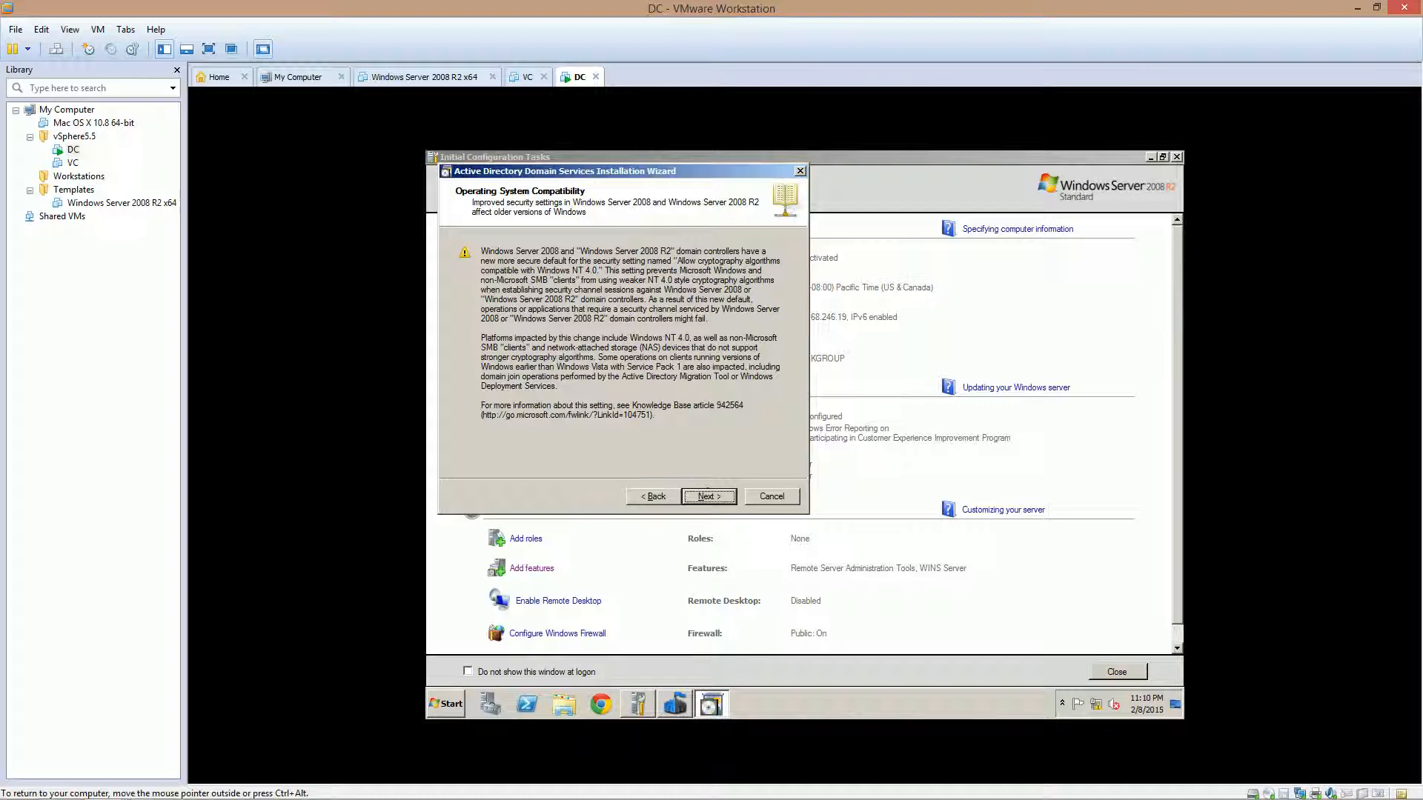
left_click(709, 495)
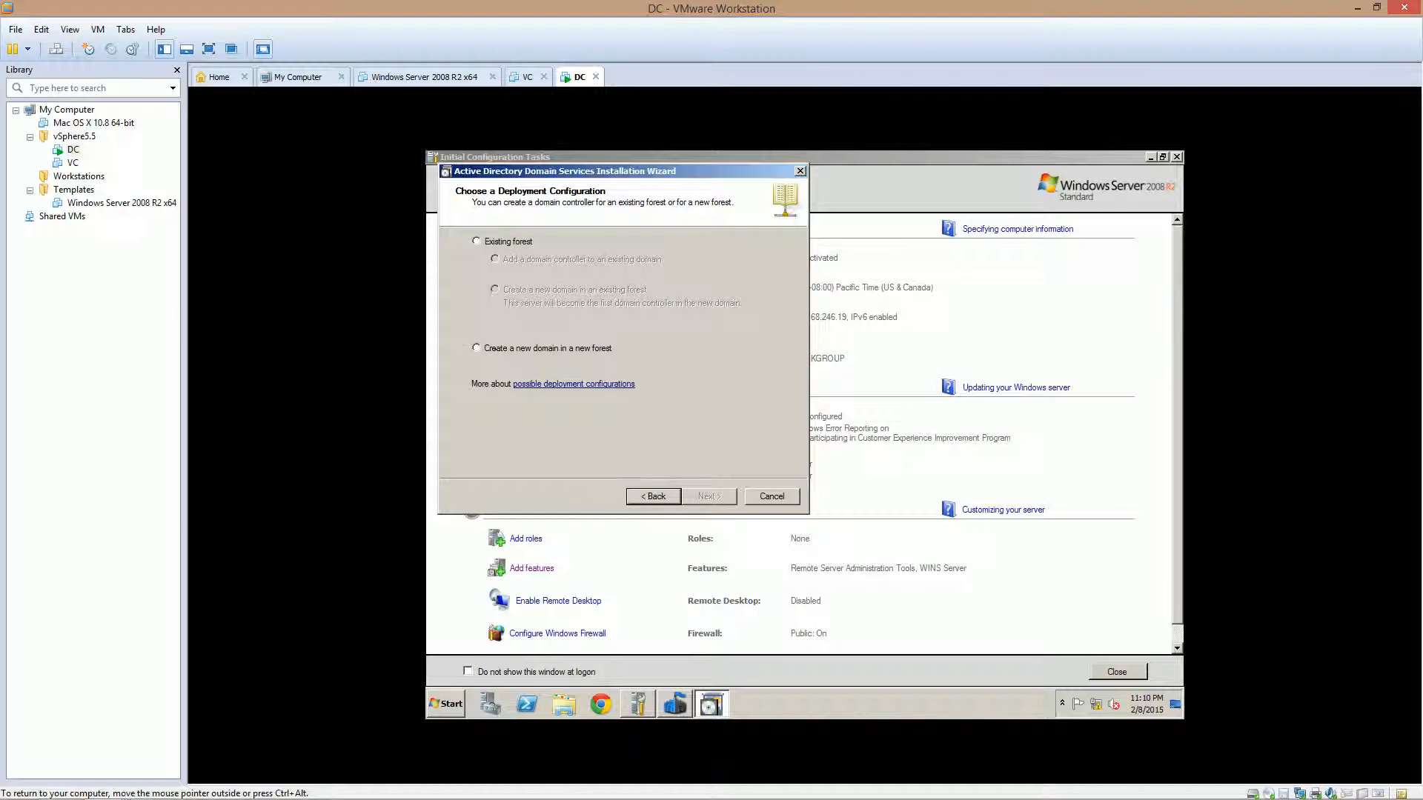
left_click(495, 346)
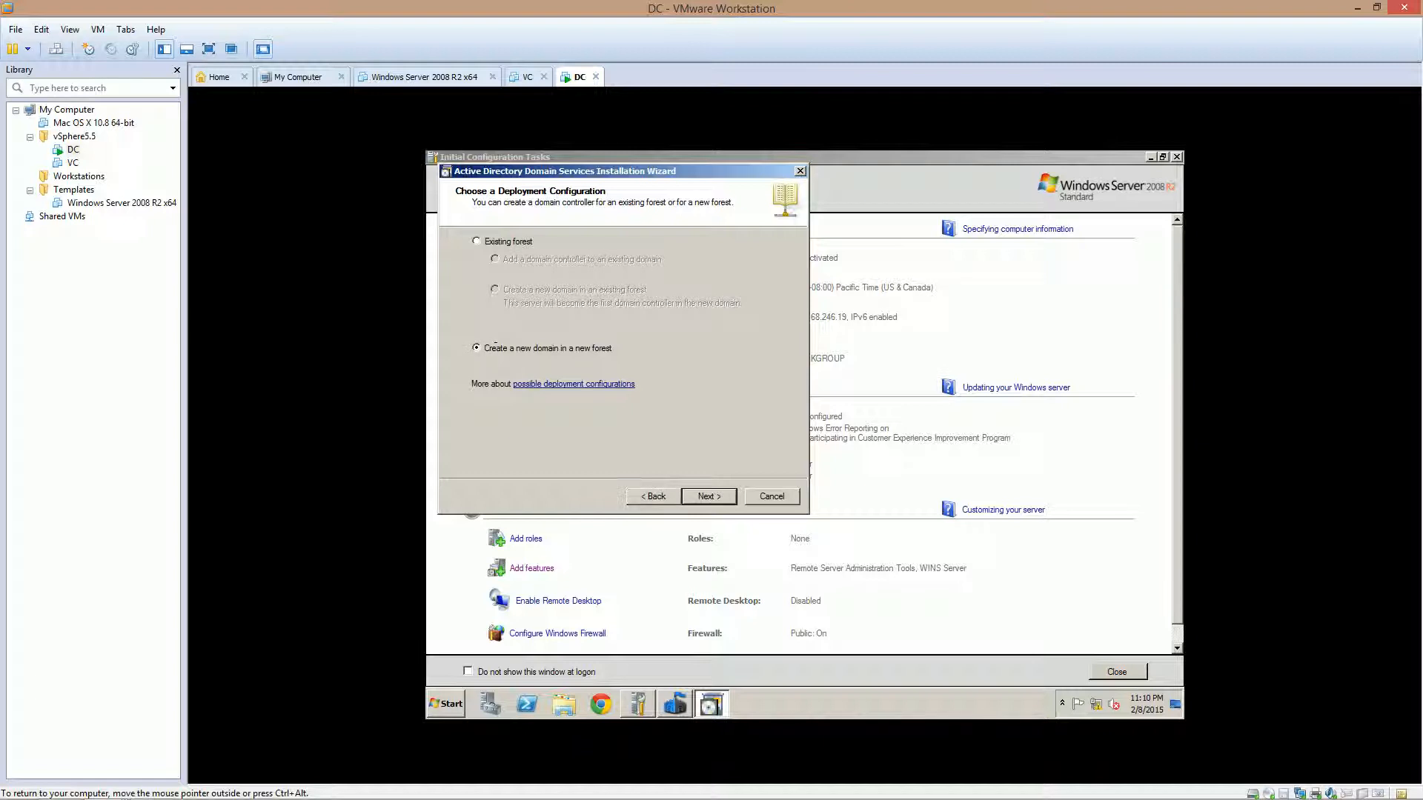
left_click(709, 496)
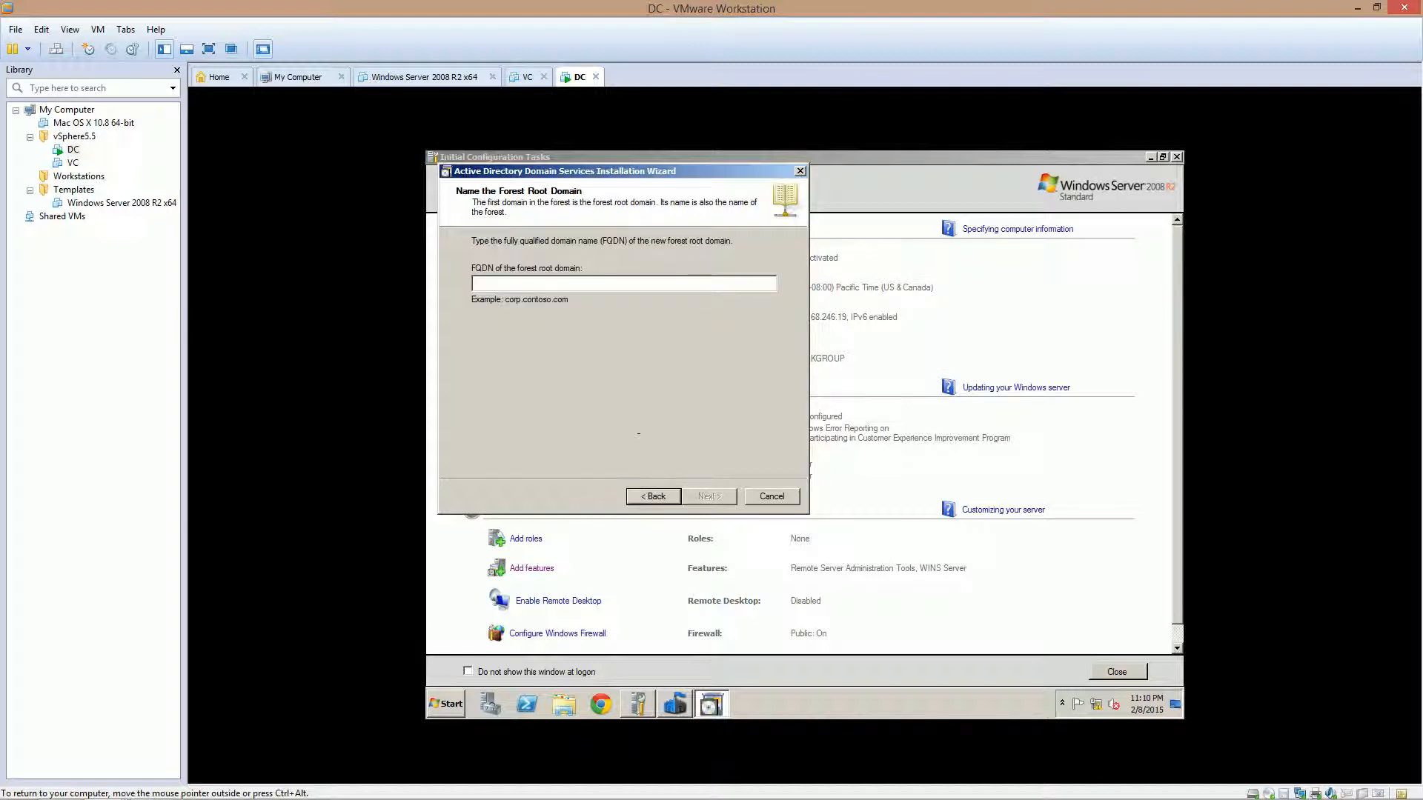
Enter vita.local as the forest root domain FQDN and confirm it
type("vita.")
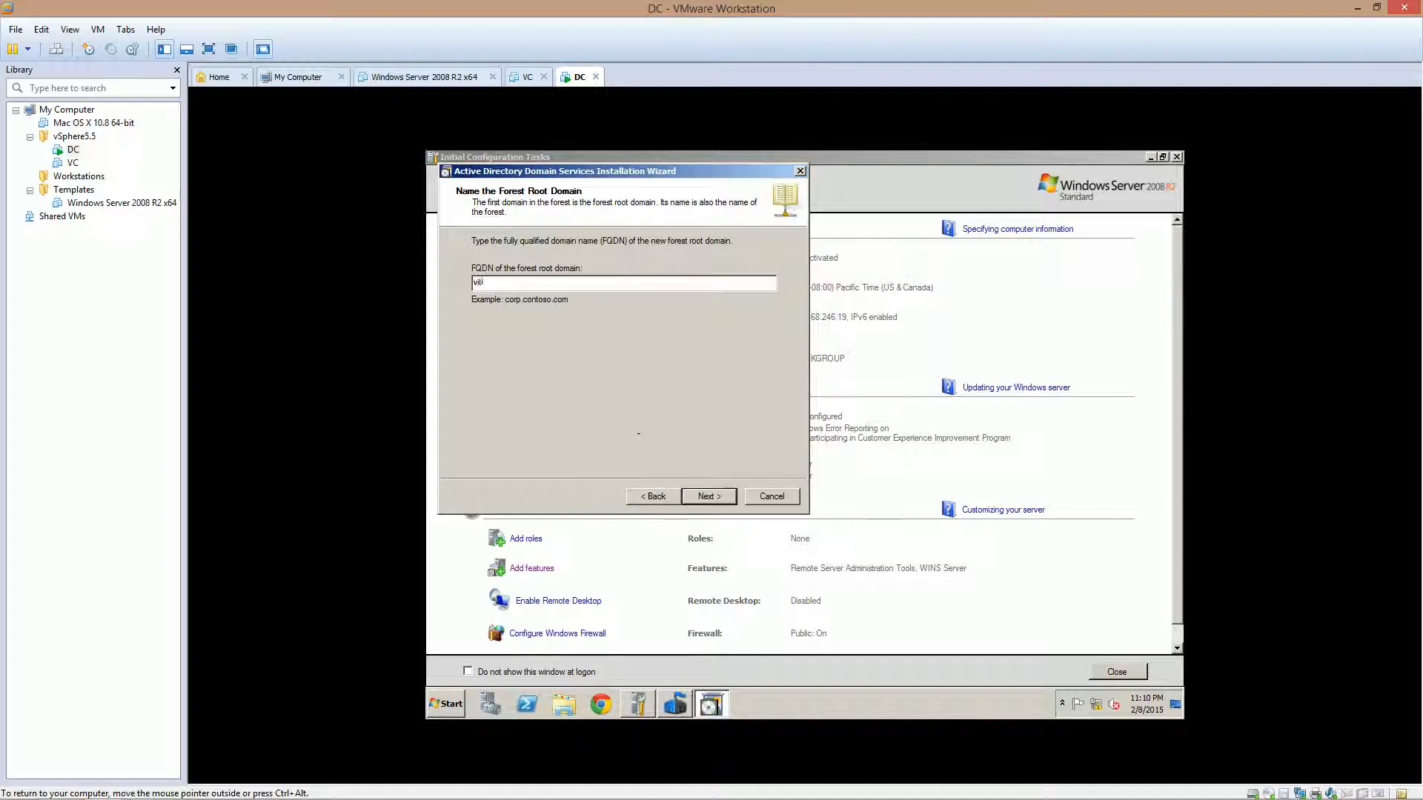
type("local")
key("ctrl+a")
left_click(514, 280)
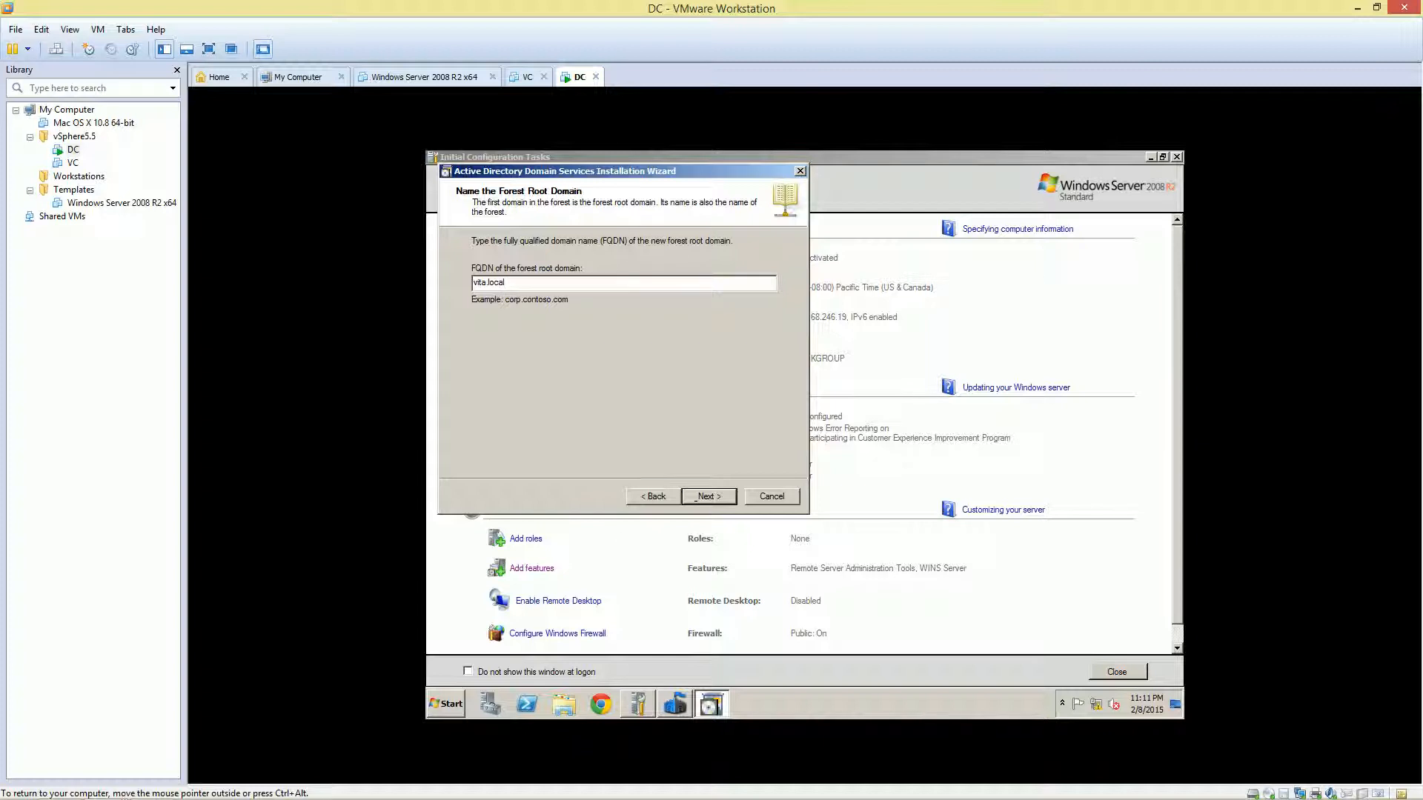
key("Return")
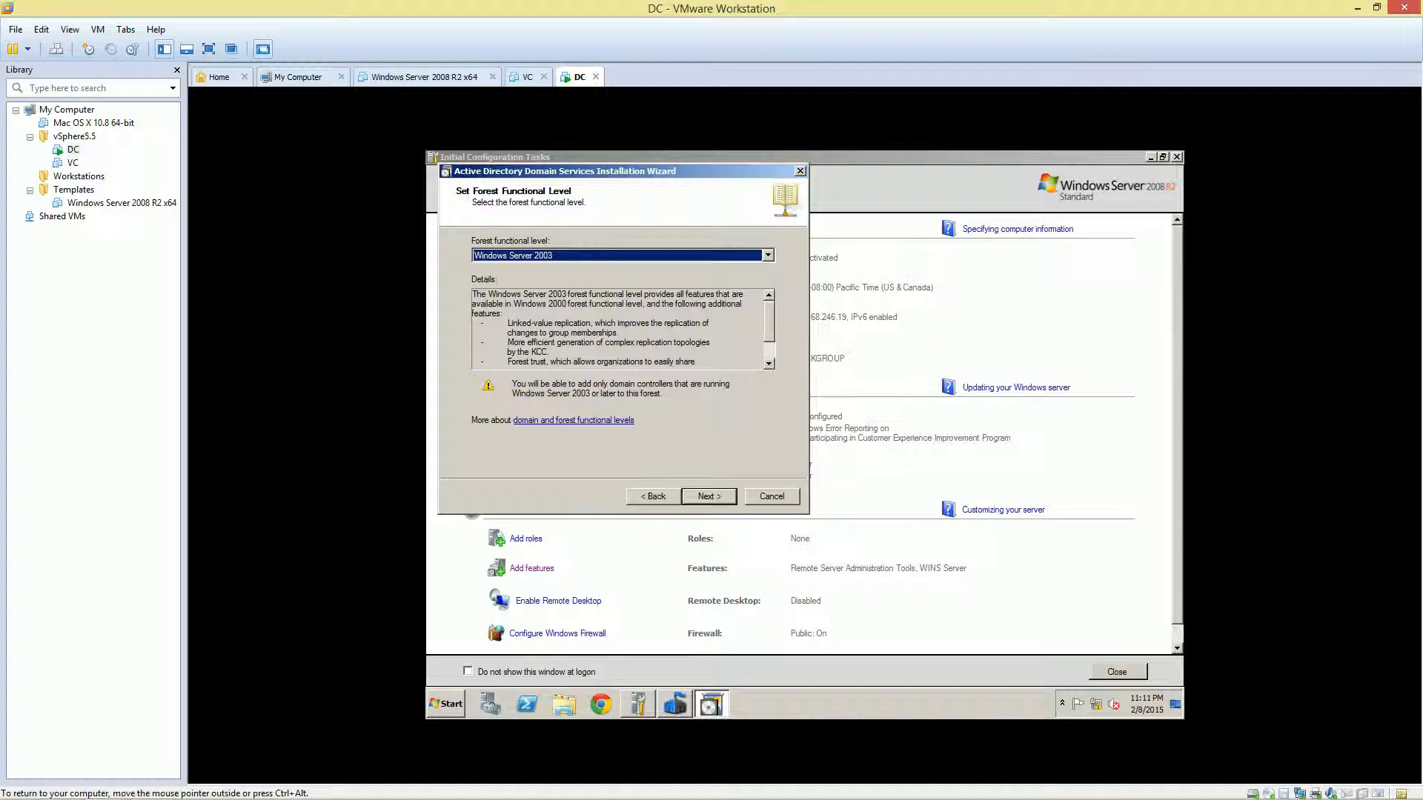
Set the forest functional level to Windows Server 2008 R2 and continue
left_click(592, 253)
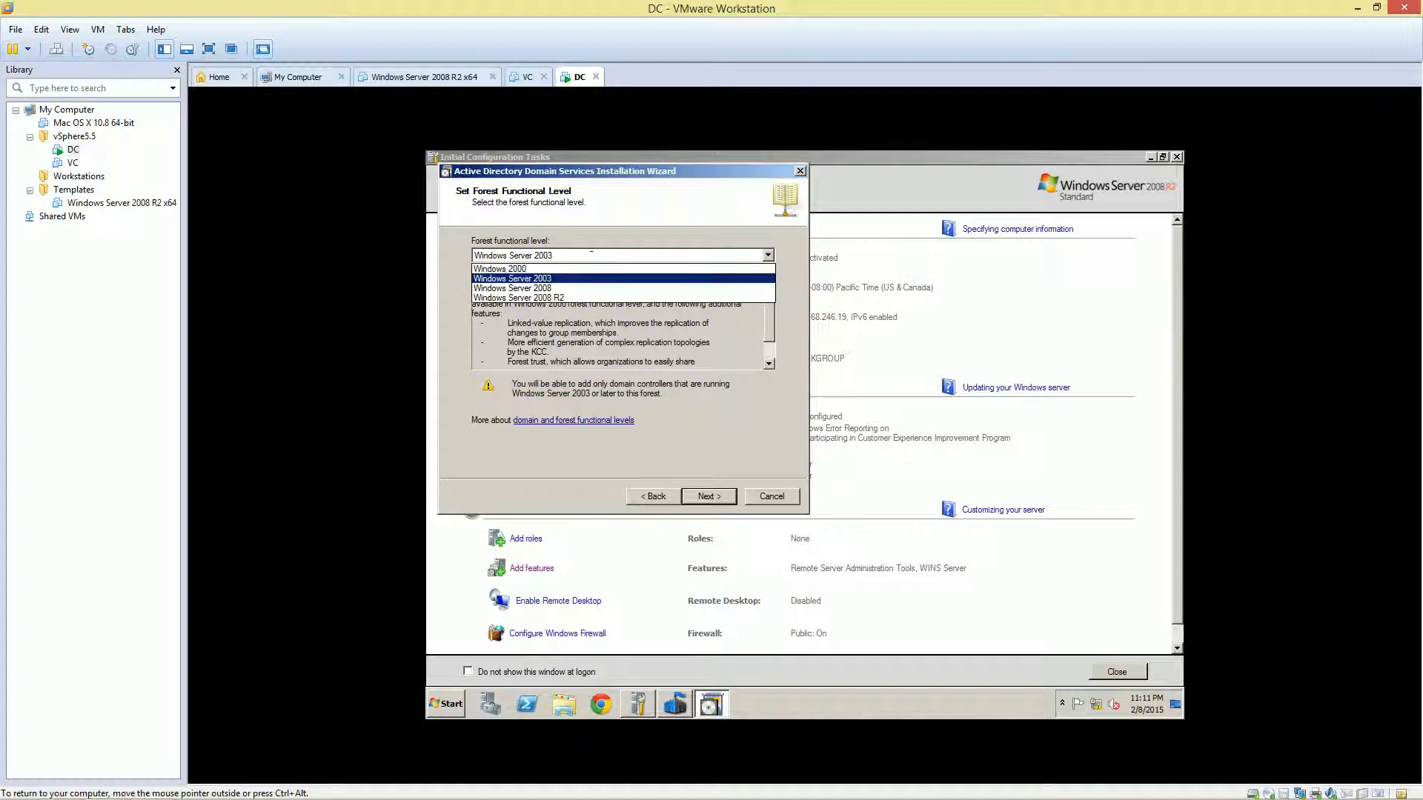
left_click(567, 297)
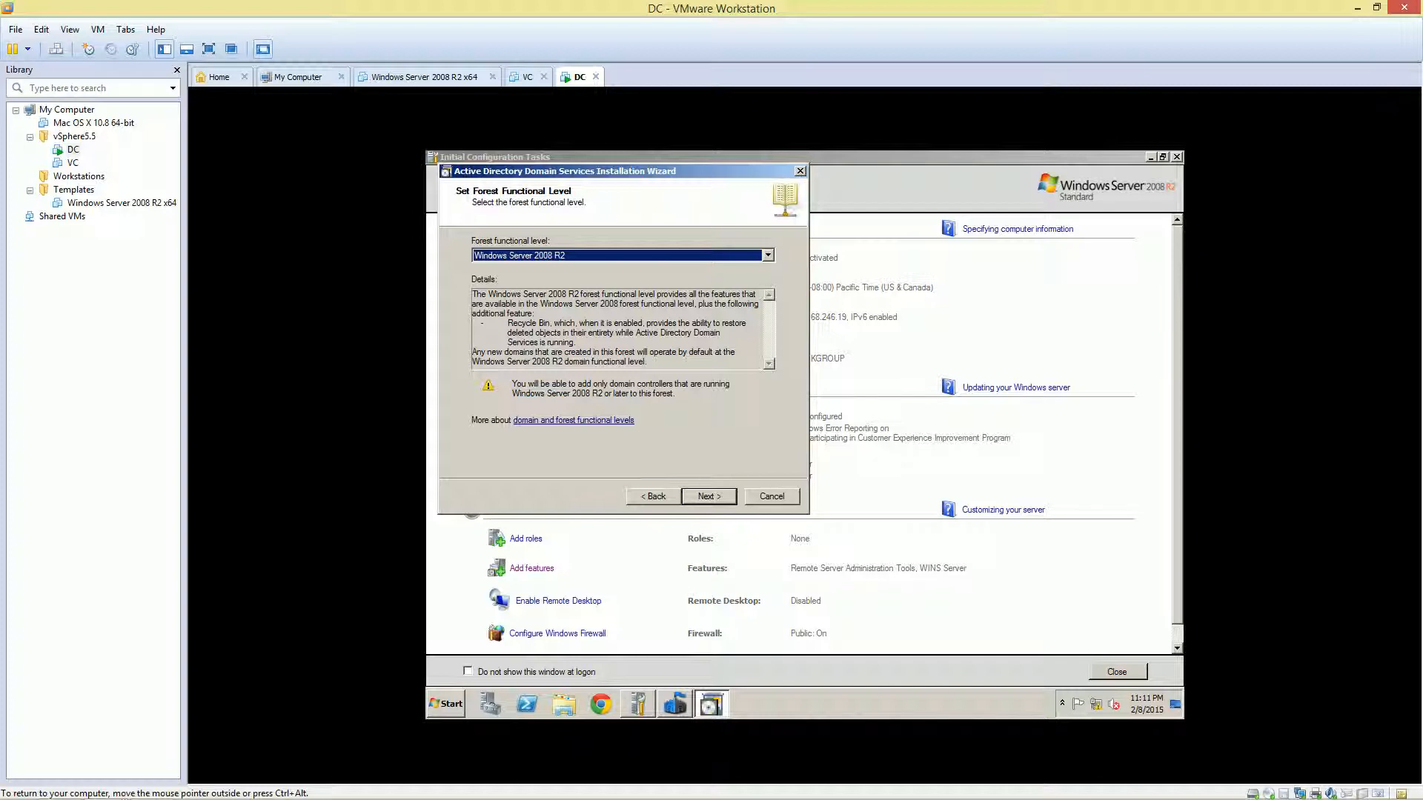
key("Return")
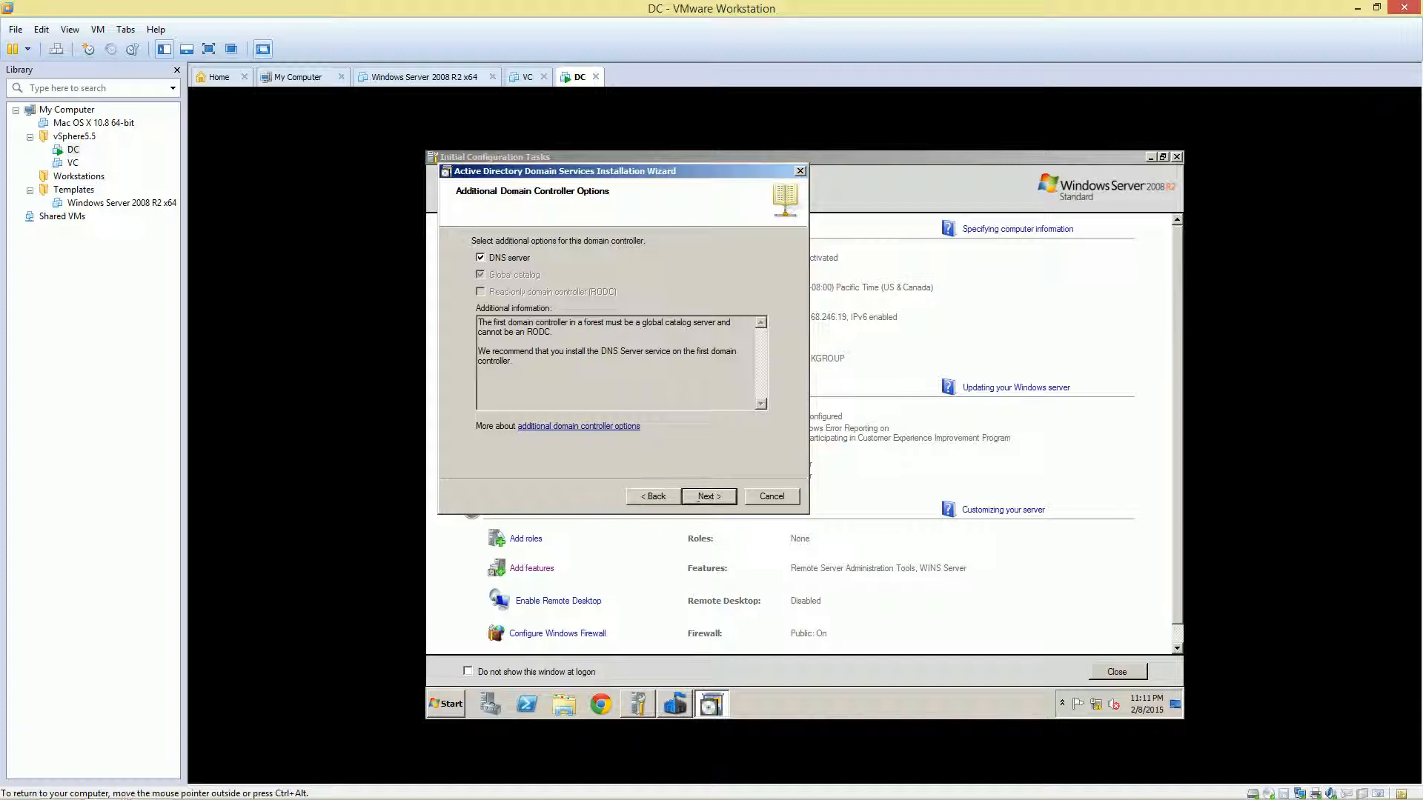
Keep the DNS server option ticked and accept the DNS delegation warning
left_click(708, 495)
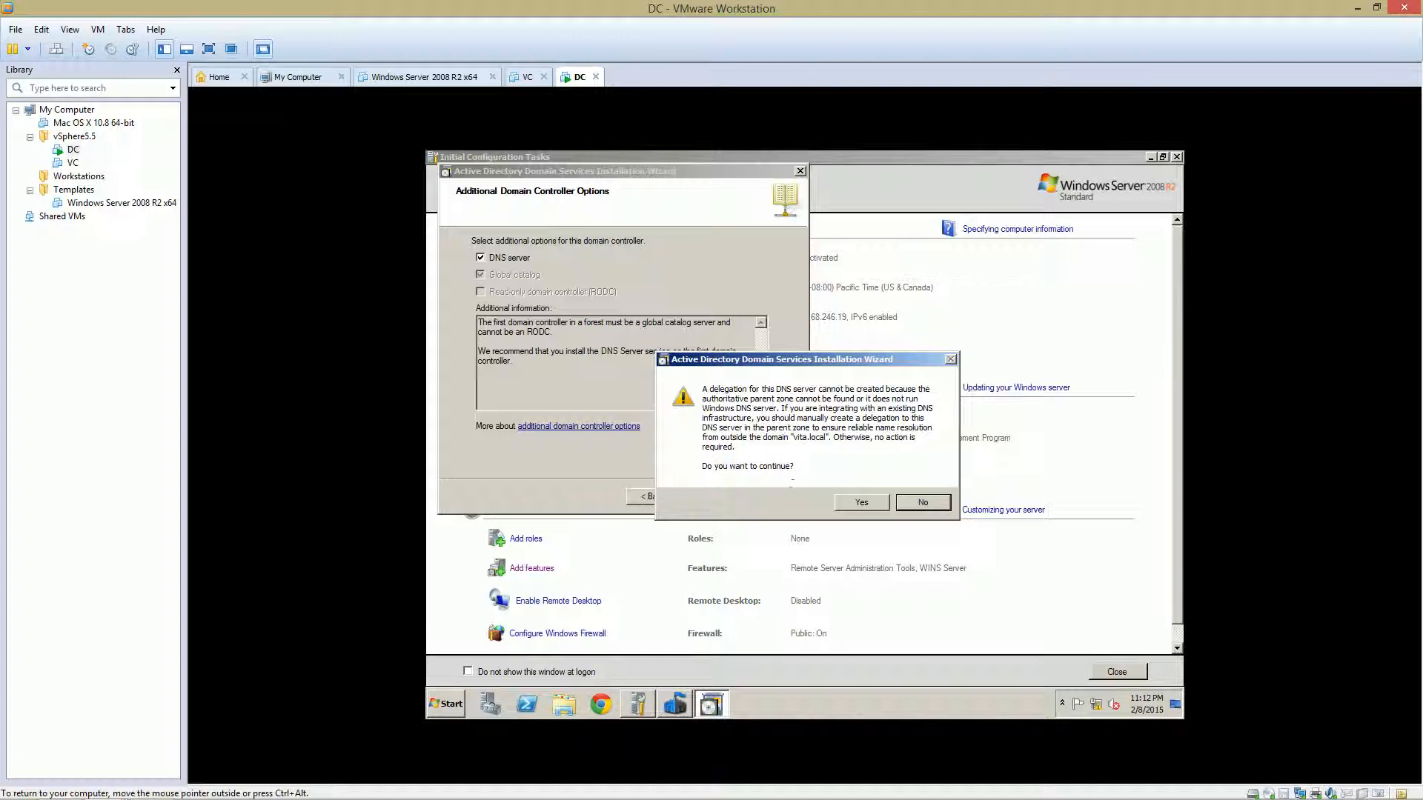
left_click(845, 506)
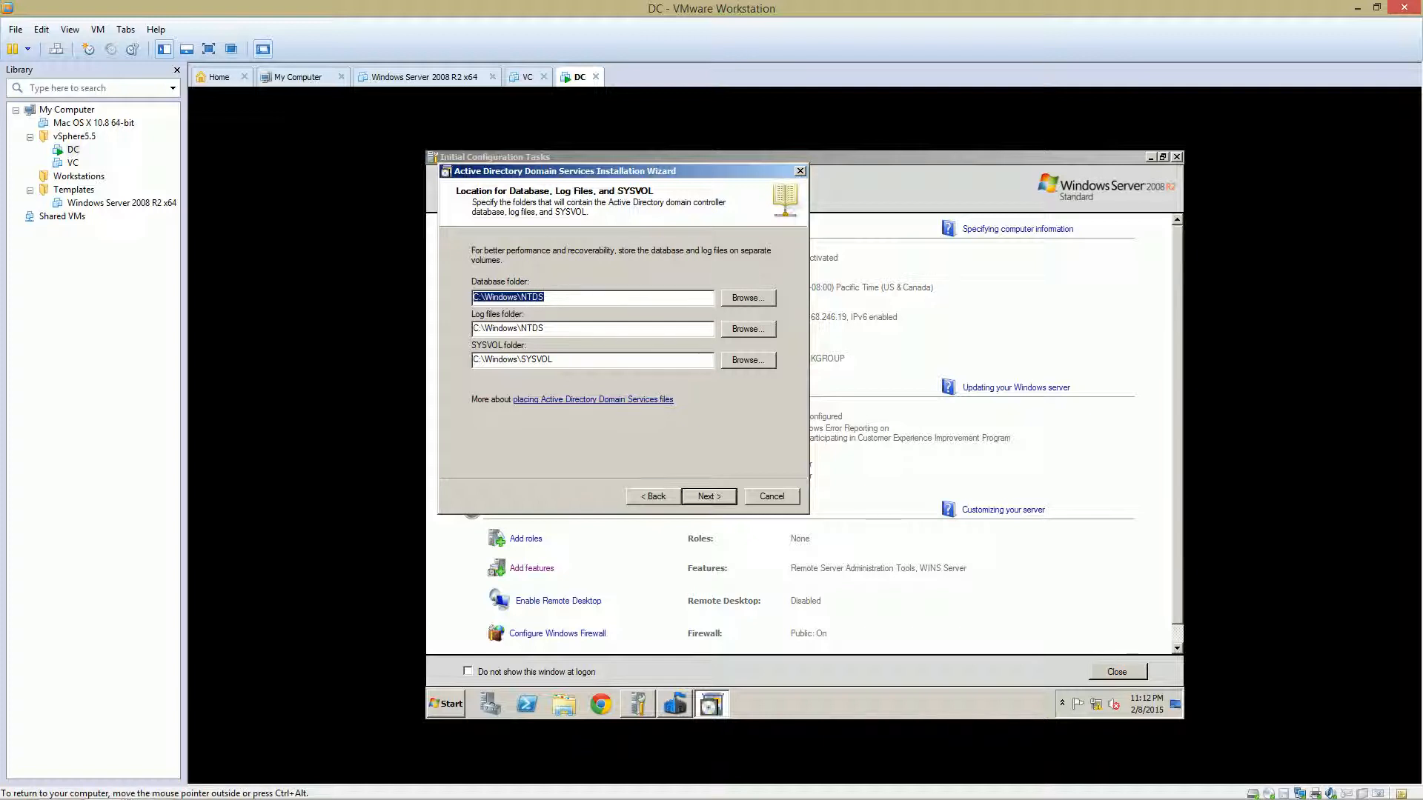
Keep the default database, log and SYSVOL folders and set the confirmed restore-mode password
key("Return")
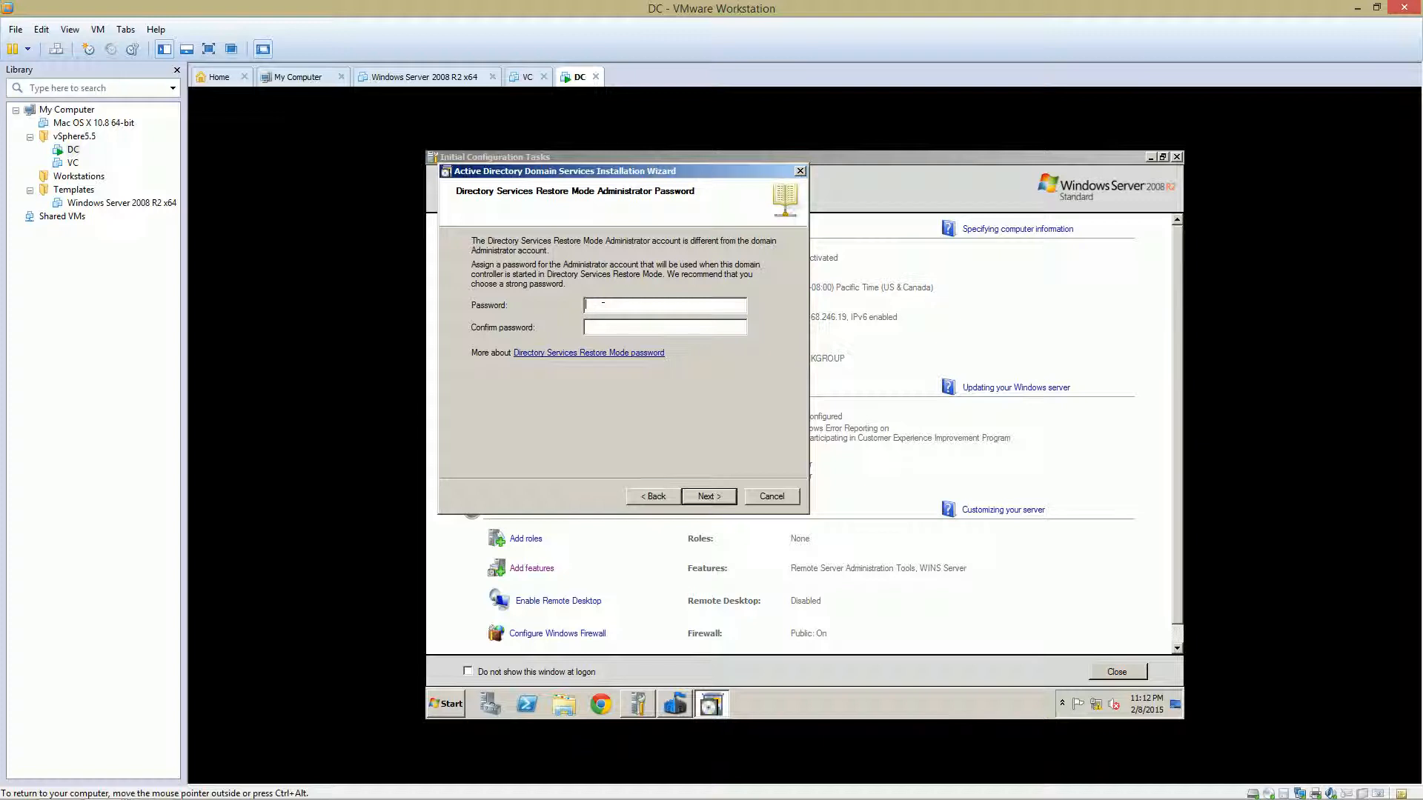
type("P•••••••")
key("Tab")
type("••••••••")
key("Return")
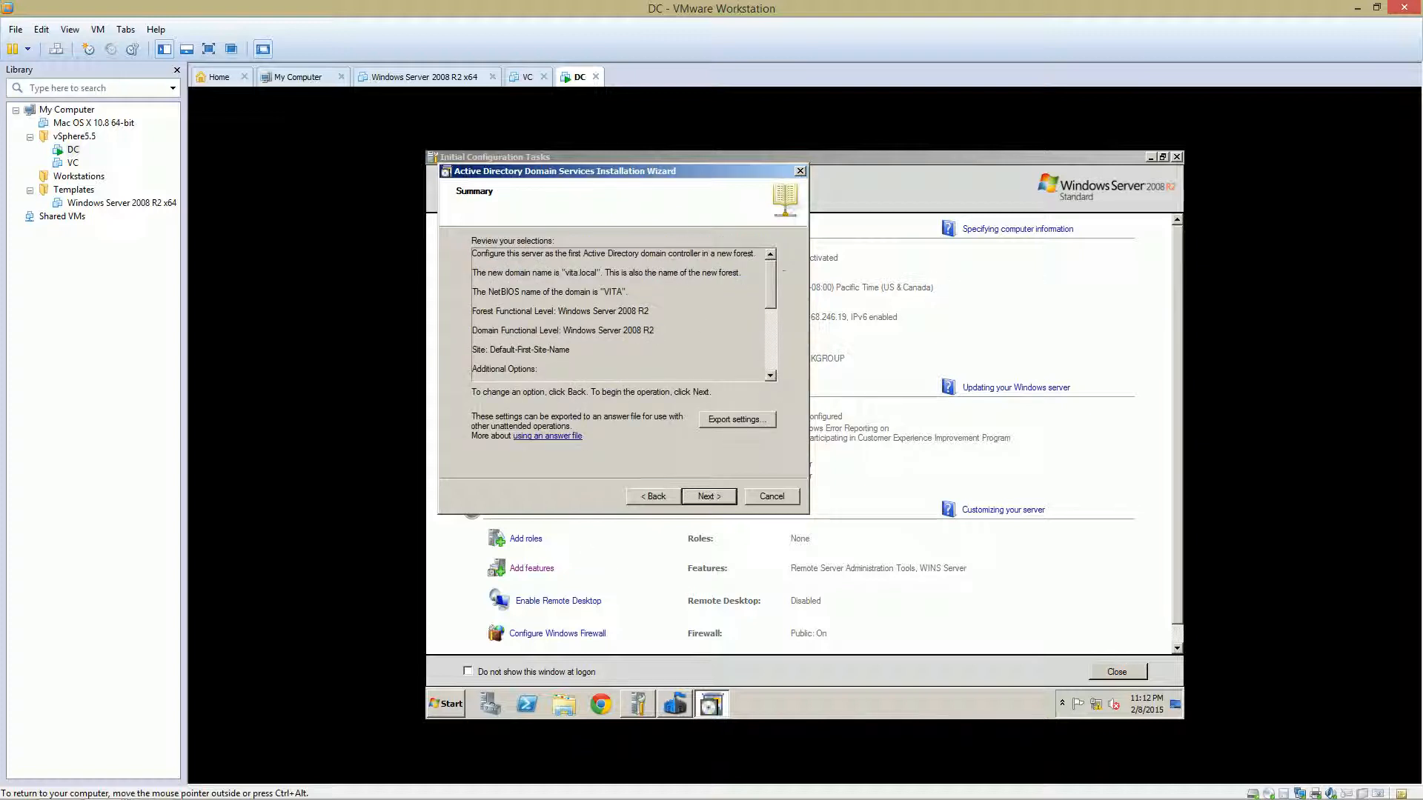
Review the vita.local forest summary and start the Active Directory installation
scroll(619, 315, "down", 3)
scroll(753, 277, "down", 3)
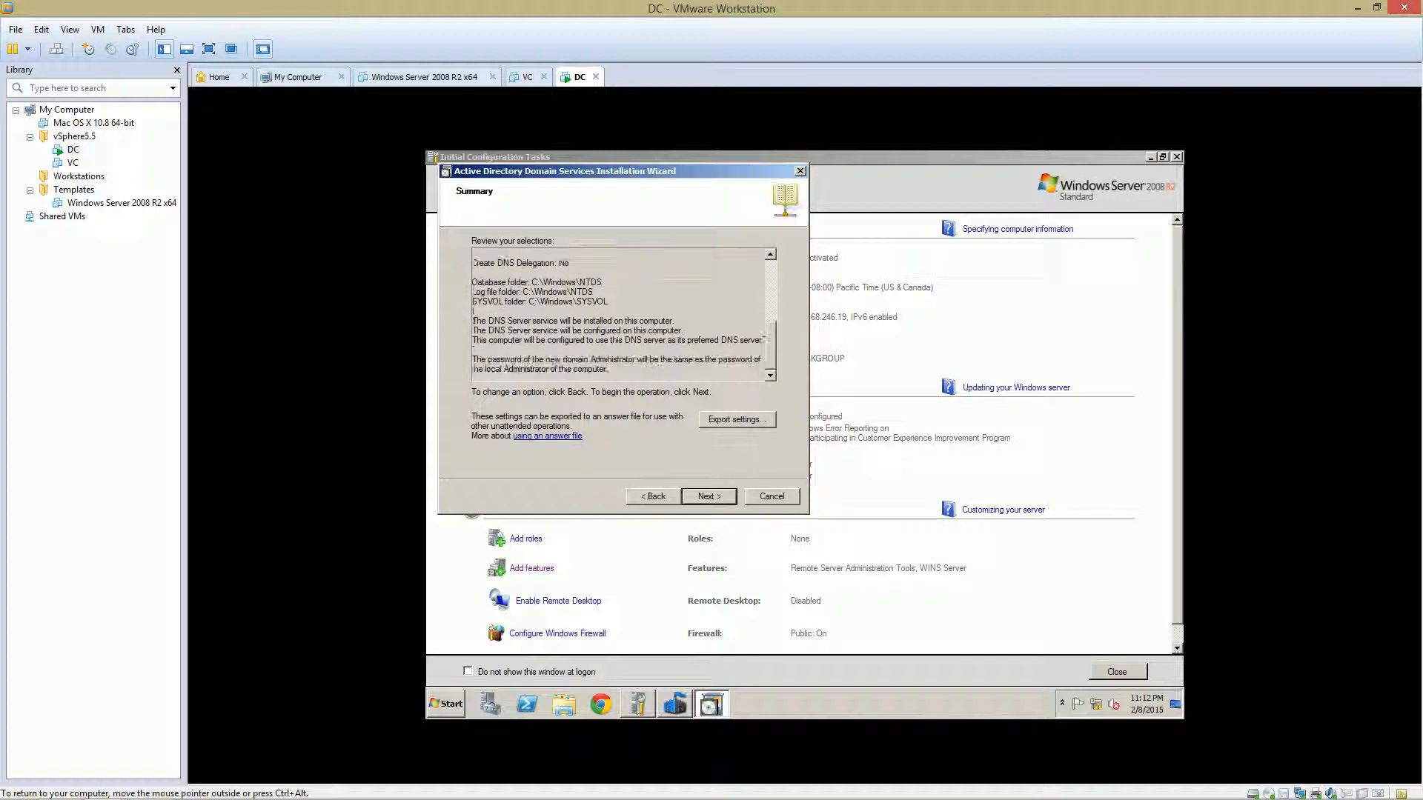
scroll(753, 277, "up", 10)
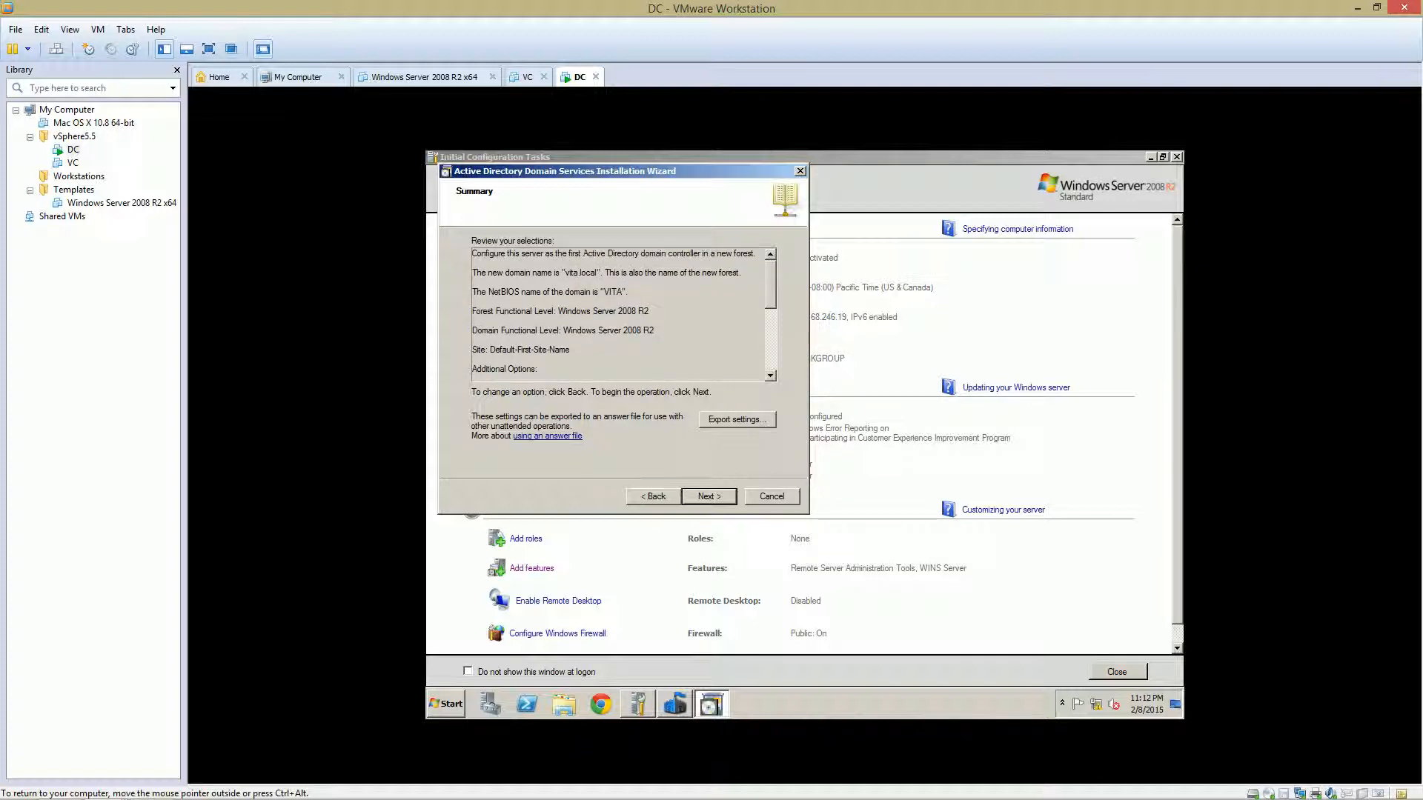
key("Return")
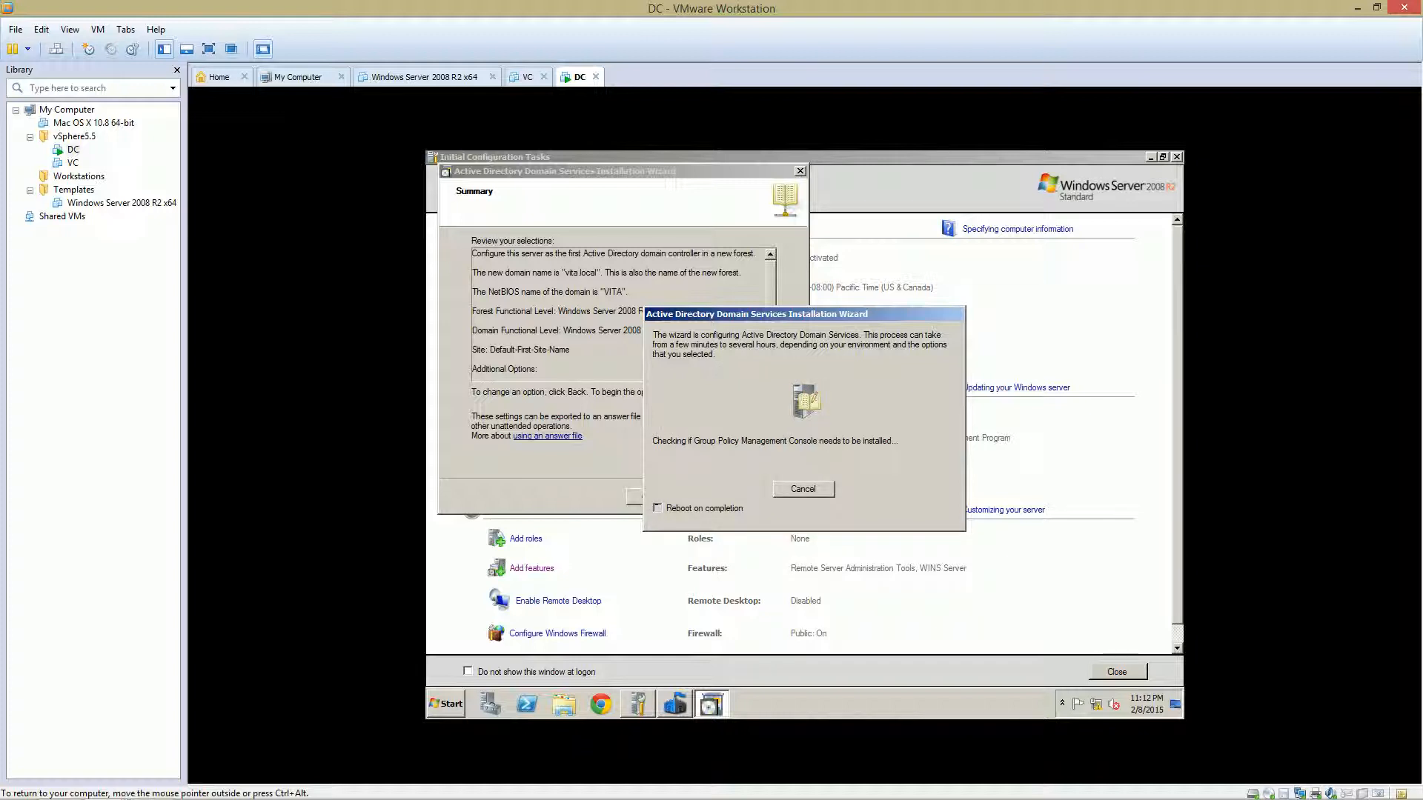
Tick 'Reboot on completion' so the DC restarts after installing Active Directory
left_click(657, 508)
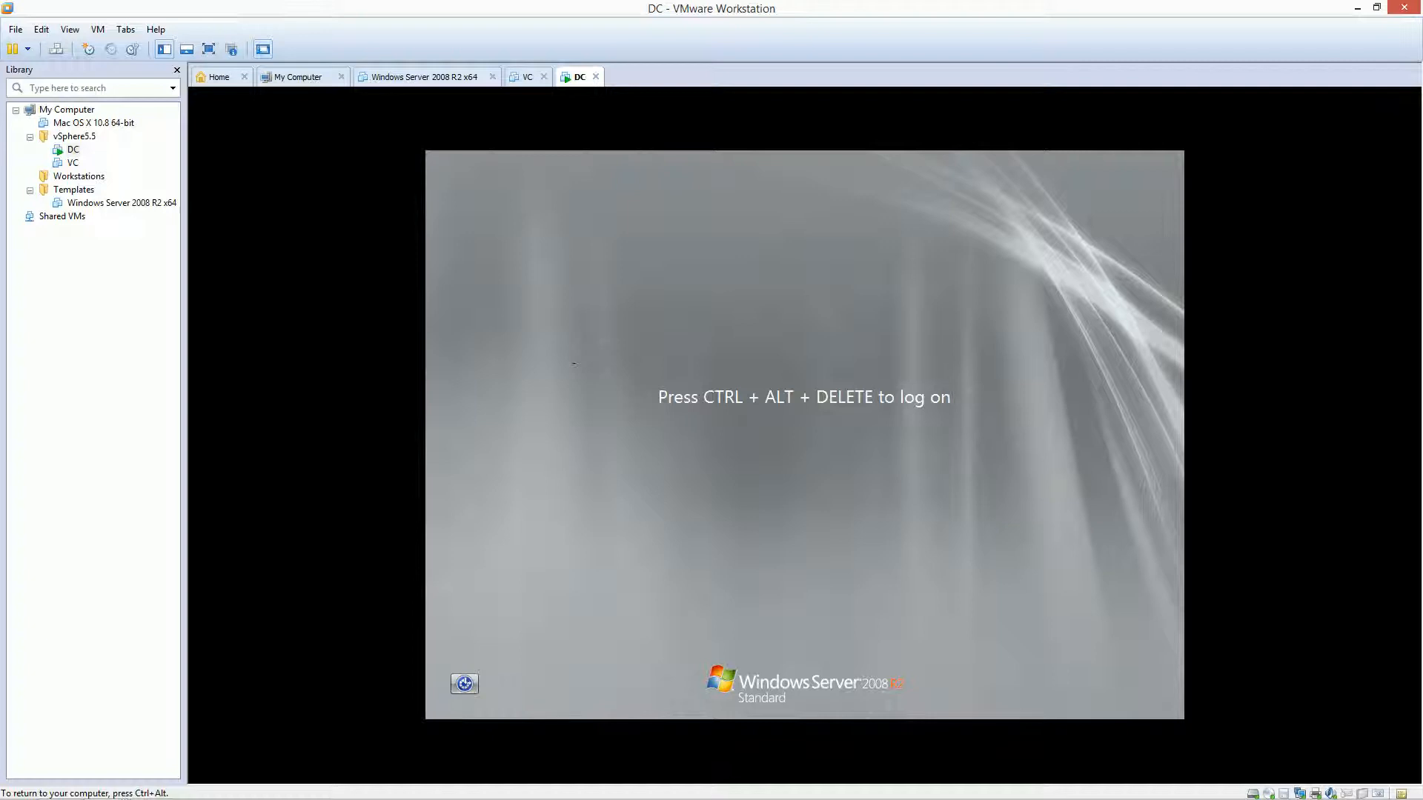
Log on to the DC as administrator and minimize Initial Configuration Tasks
key("ctrl+alt+Insert")
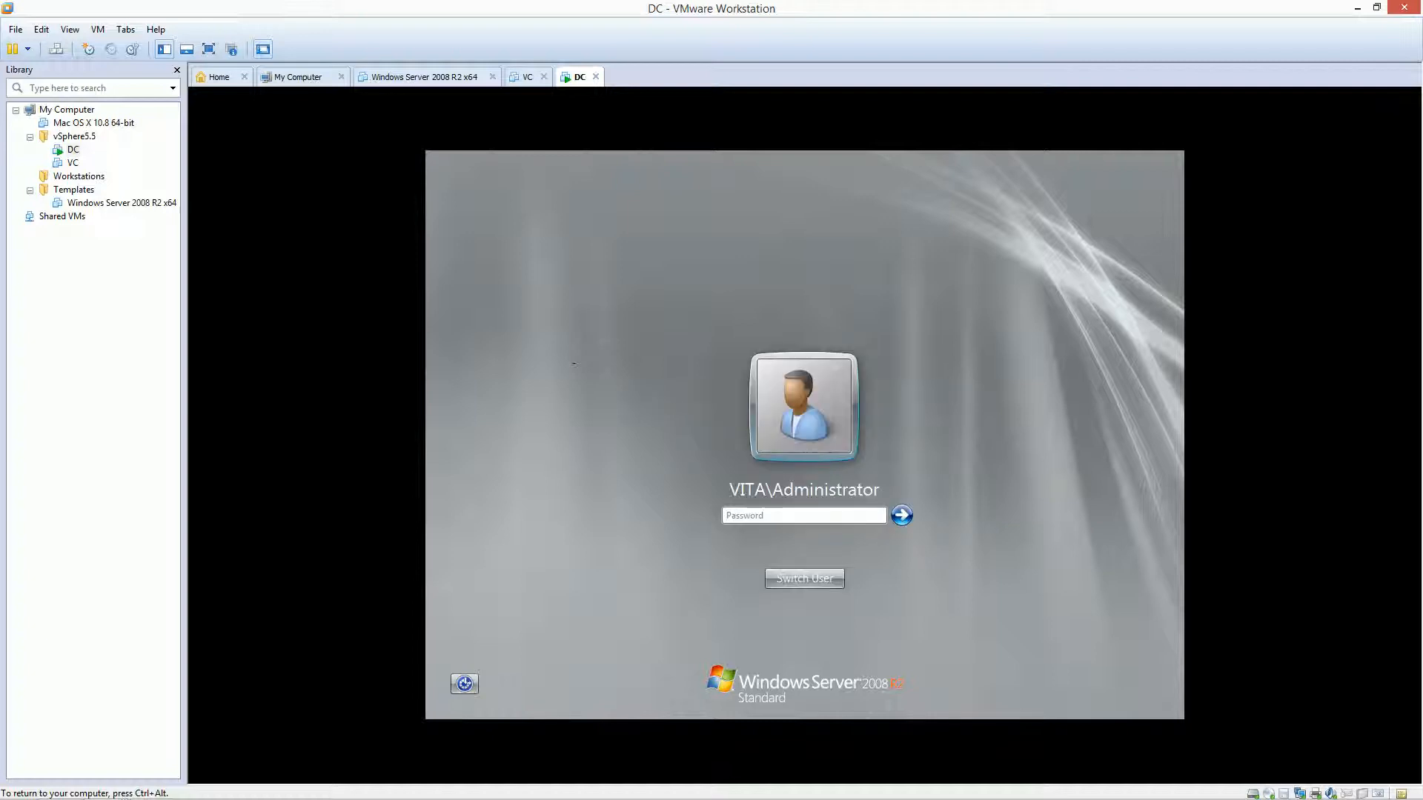
type("**********")
key("Return")
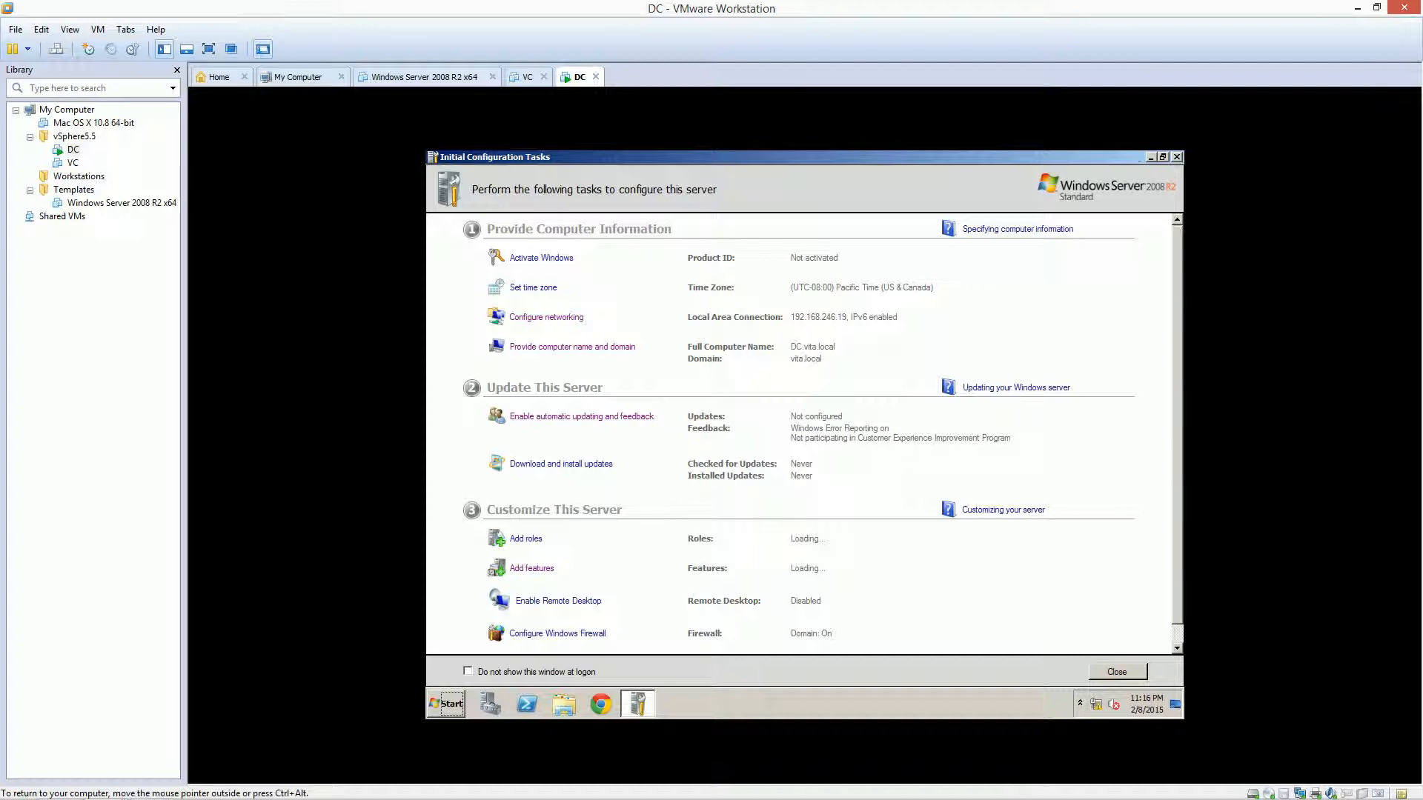
left_click(1149, 158)
key("super")
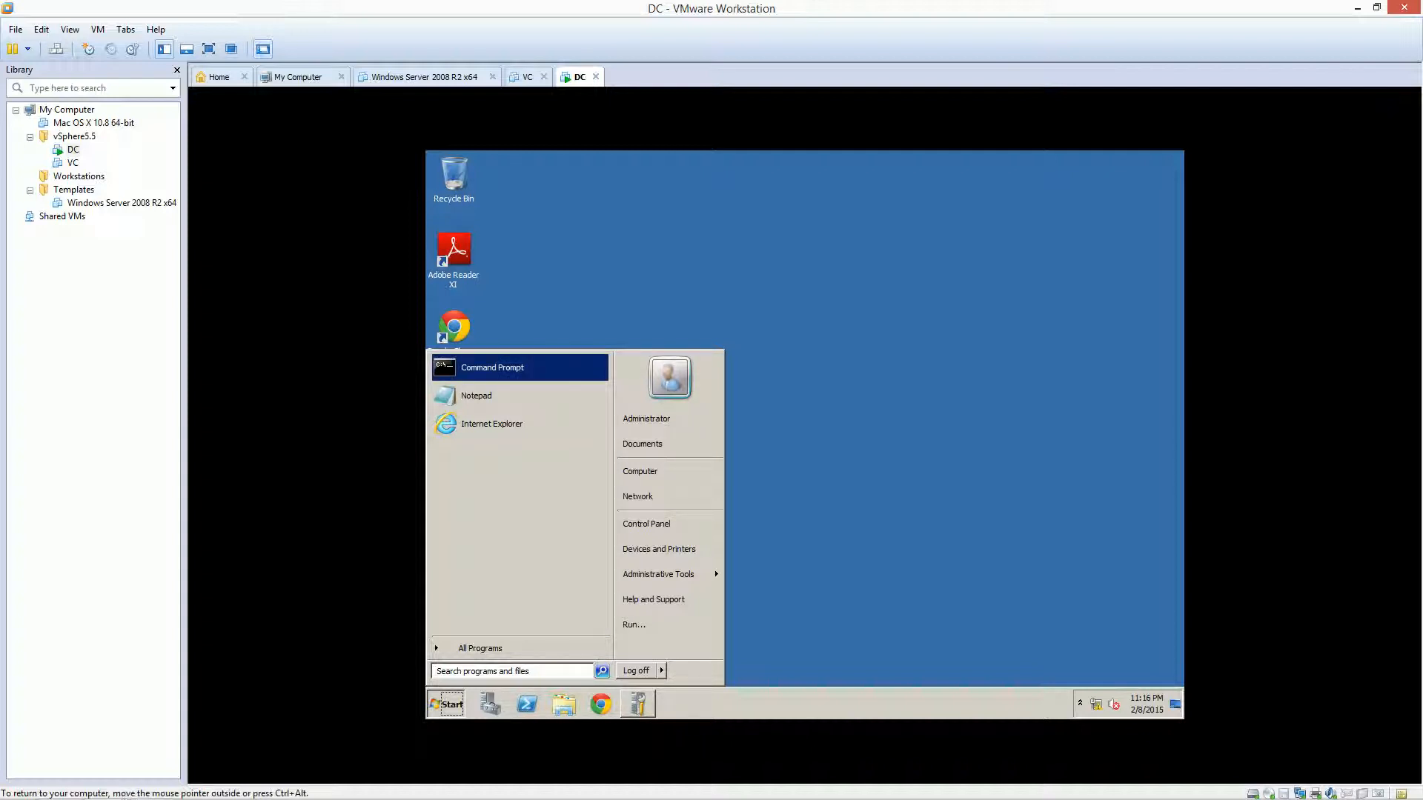
Place Command Prompt and Services shortcuts on the DC's desktop
left_click_drag(492, 367, 511, 178)
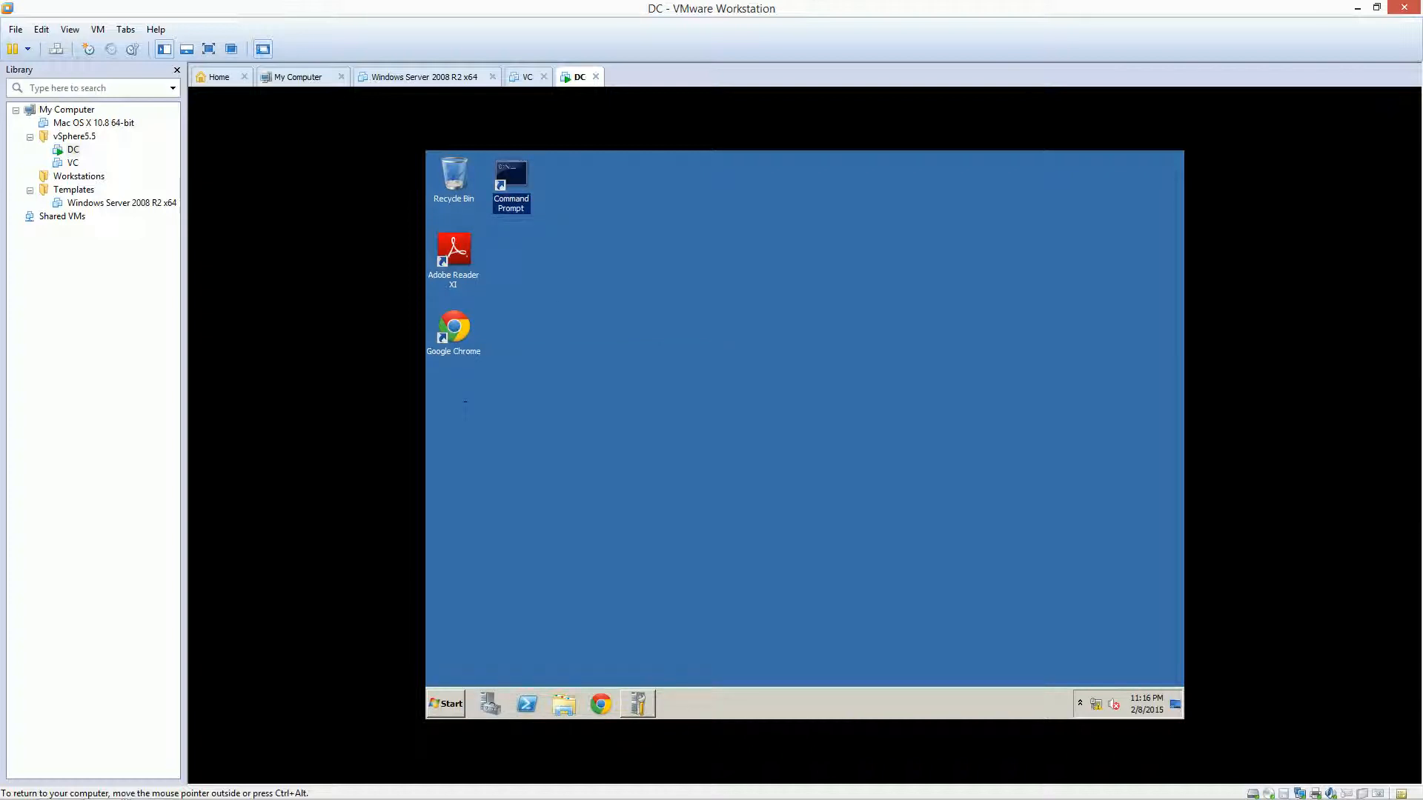
left_click_drag(465, 400, 453, 404)
left_click(445, 704)
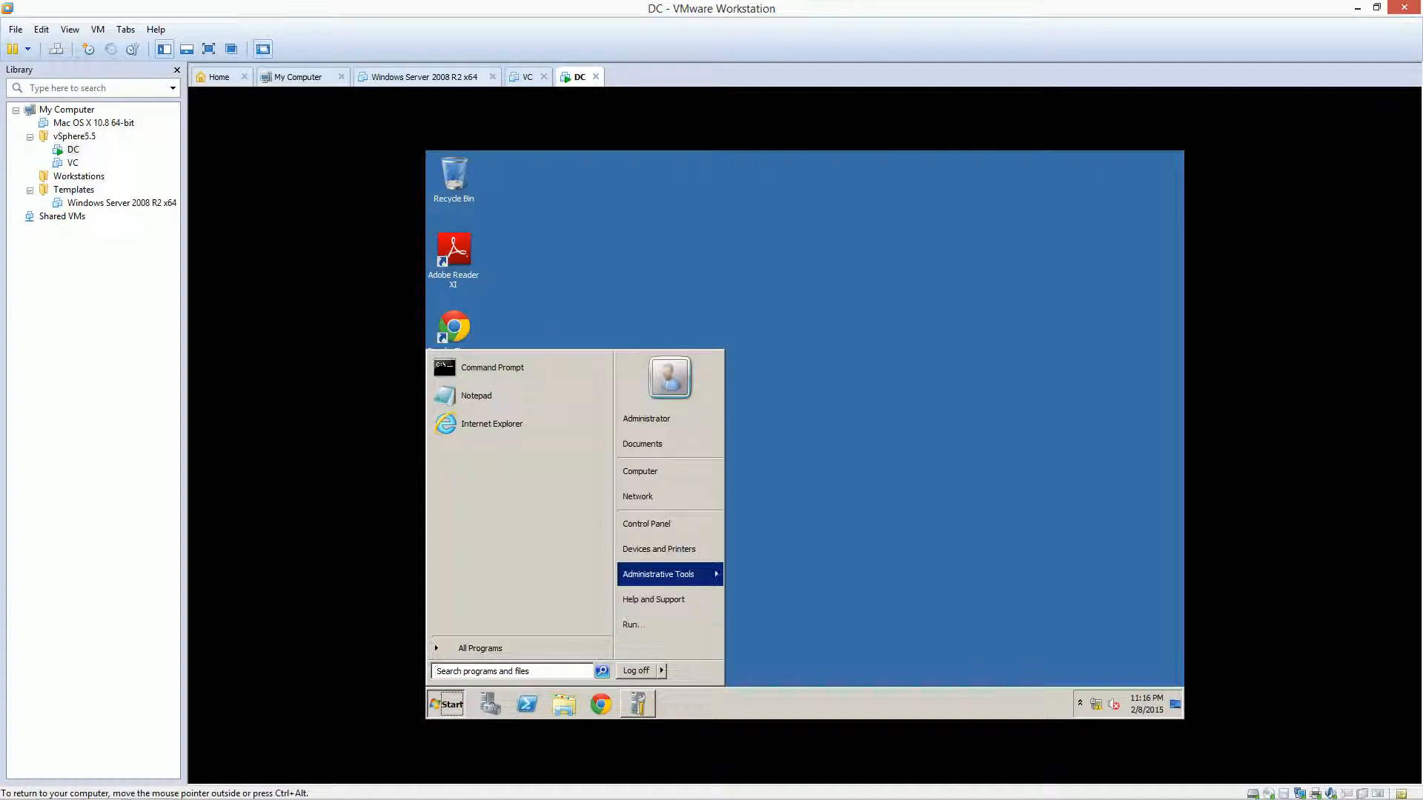
mouse_move(667, 574)
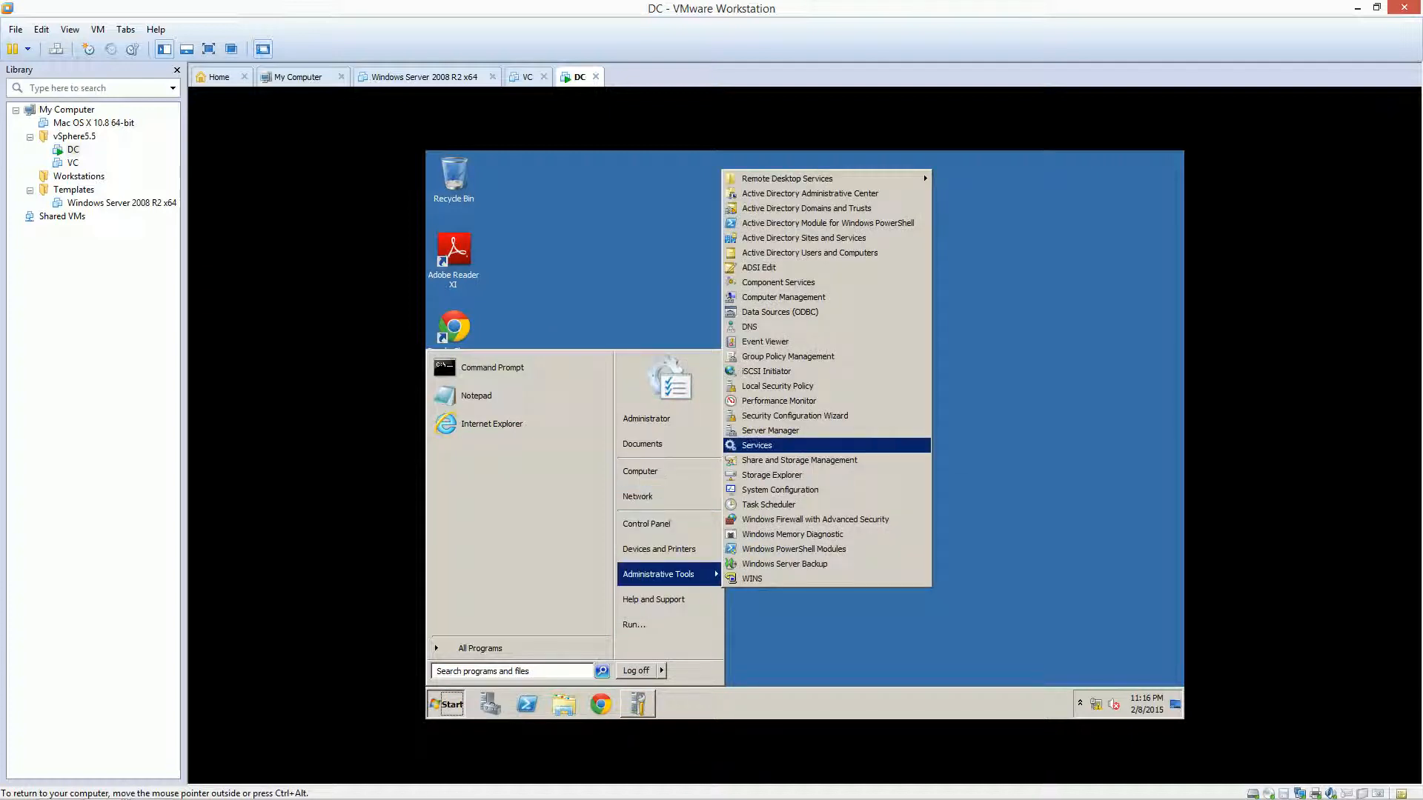
right_click(757, 446)
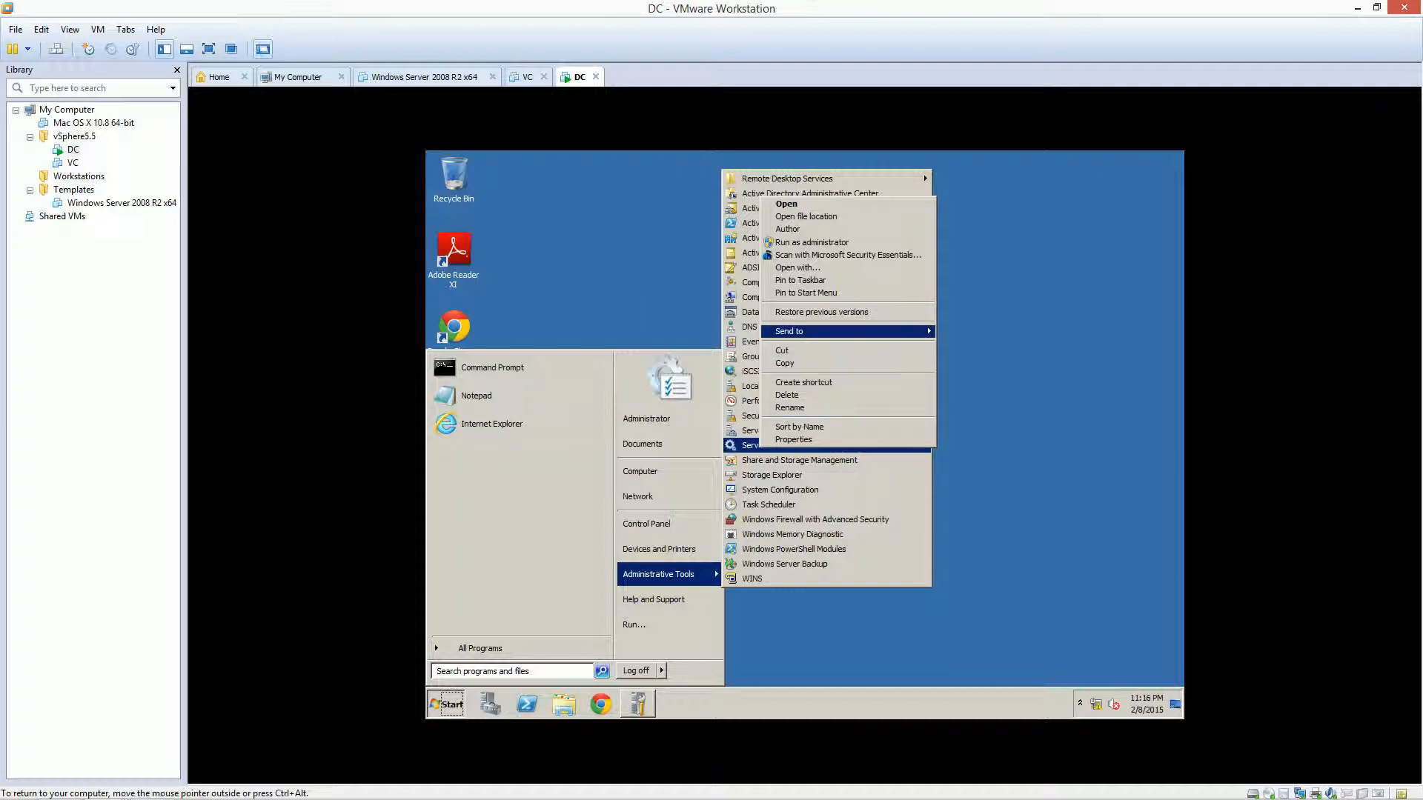
mouse_move(848, 332)
left_click(993, 343)
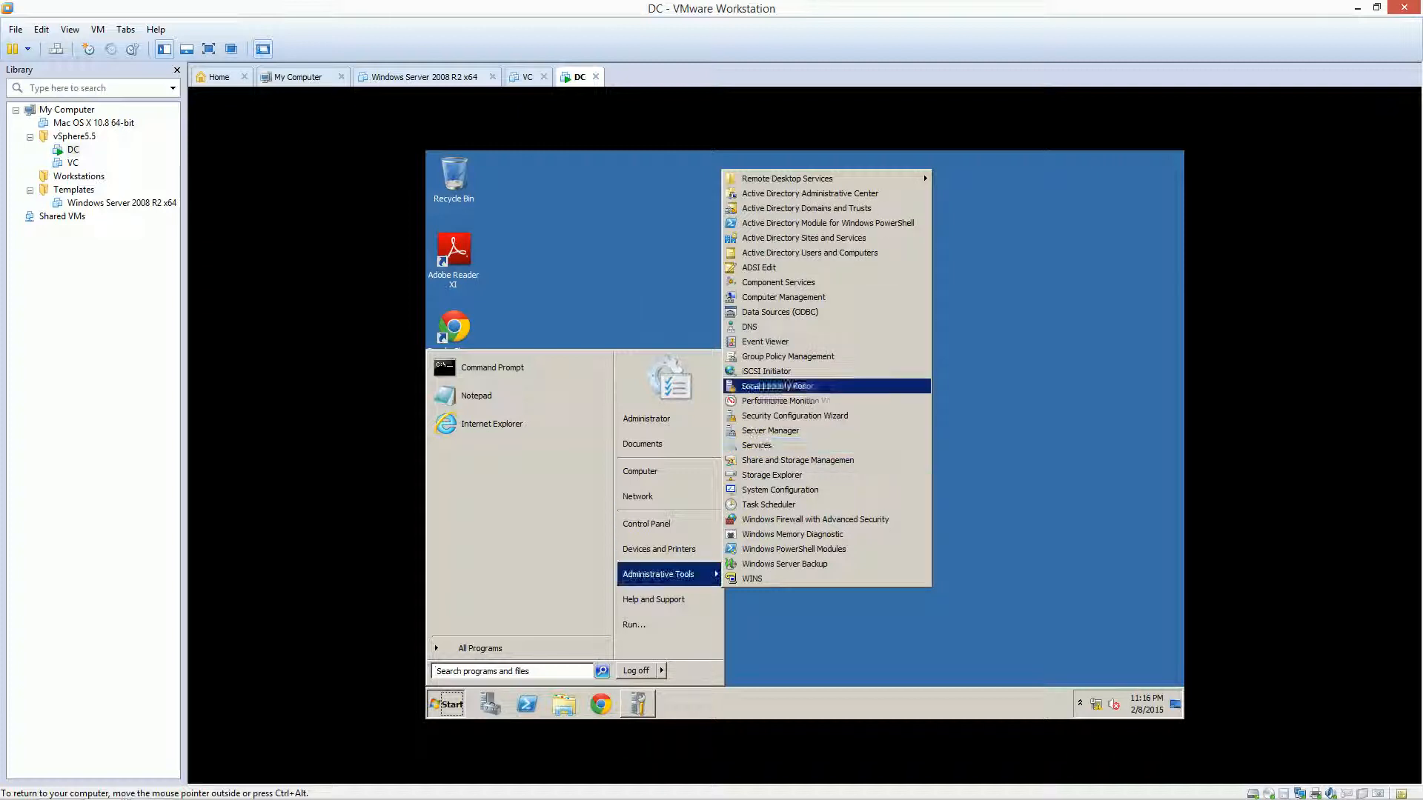
Send DNS, Active Directory Users and Computers and WINS shortcuts to the desktop
right_click(752, 327)
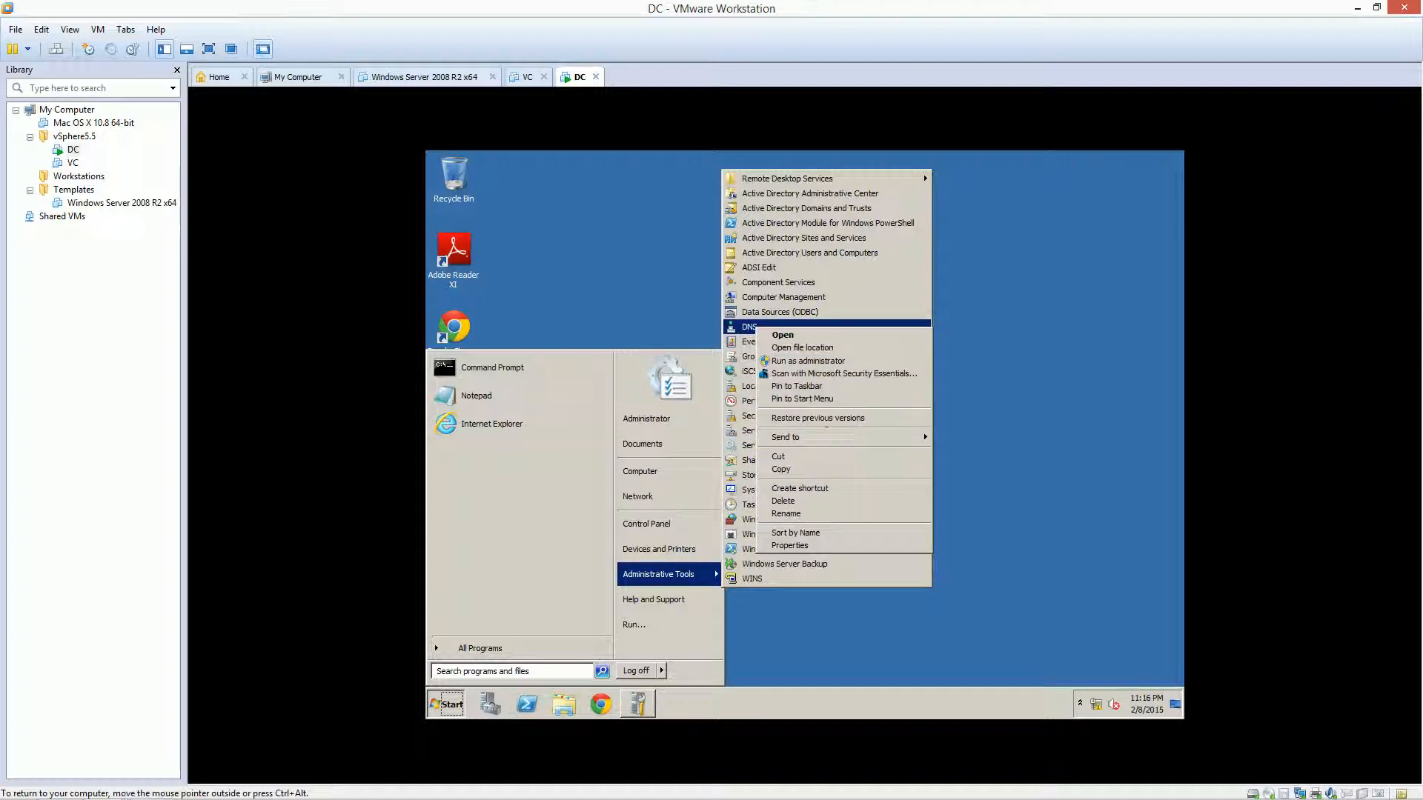
mouse_move(815, 438)
left_click(991, 451)
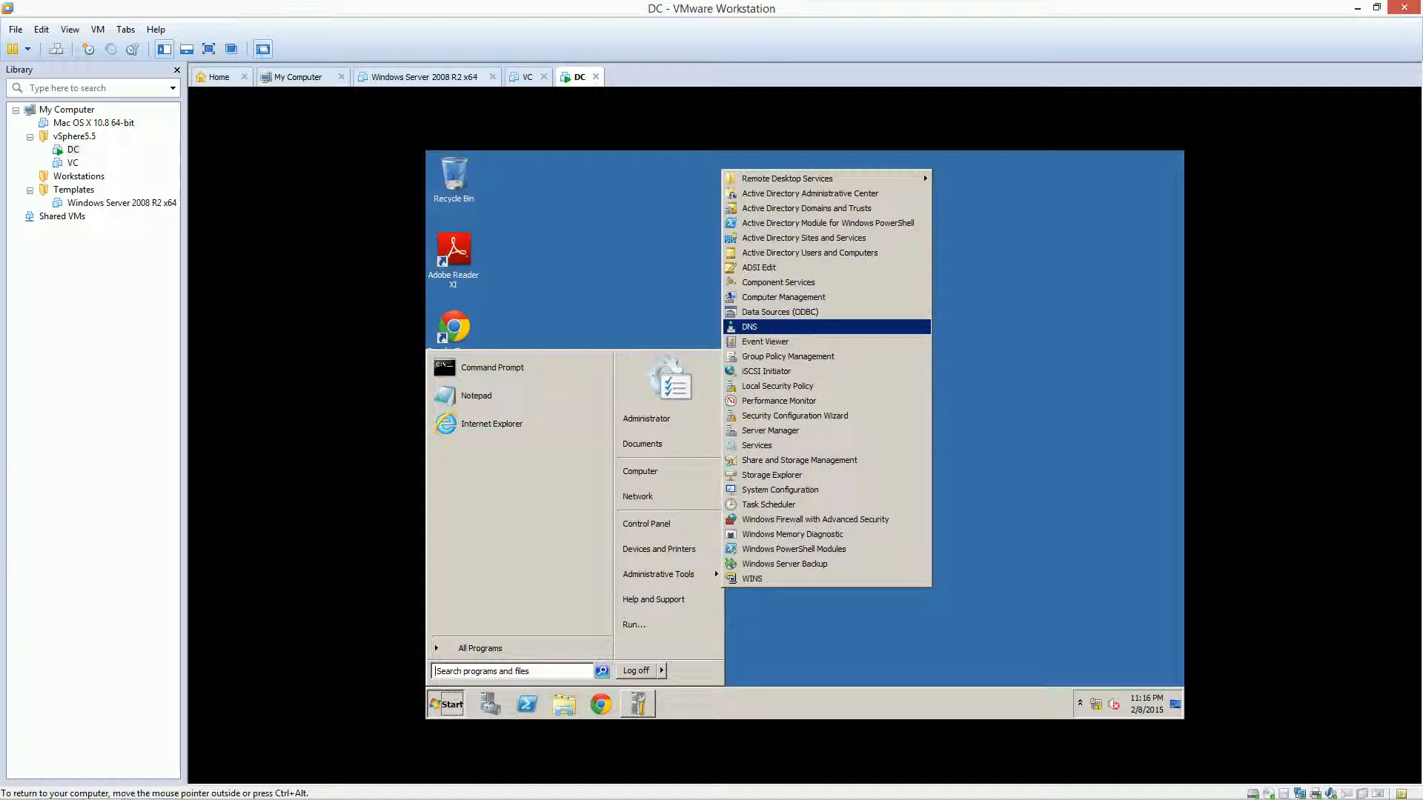
right_click(787, 253)
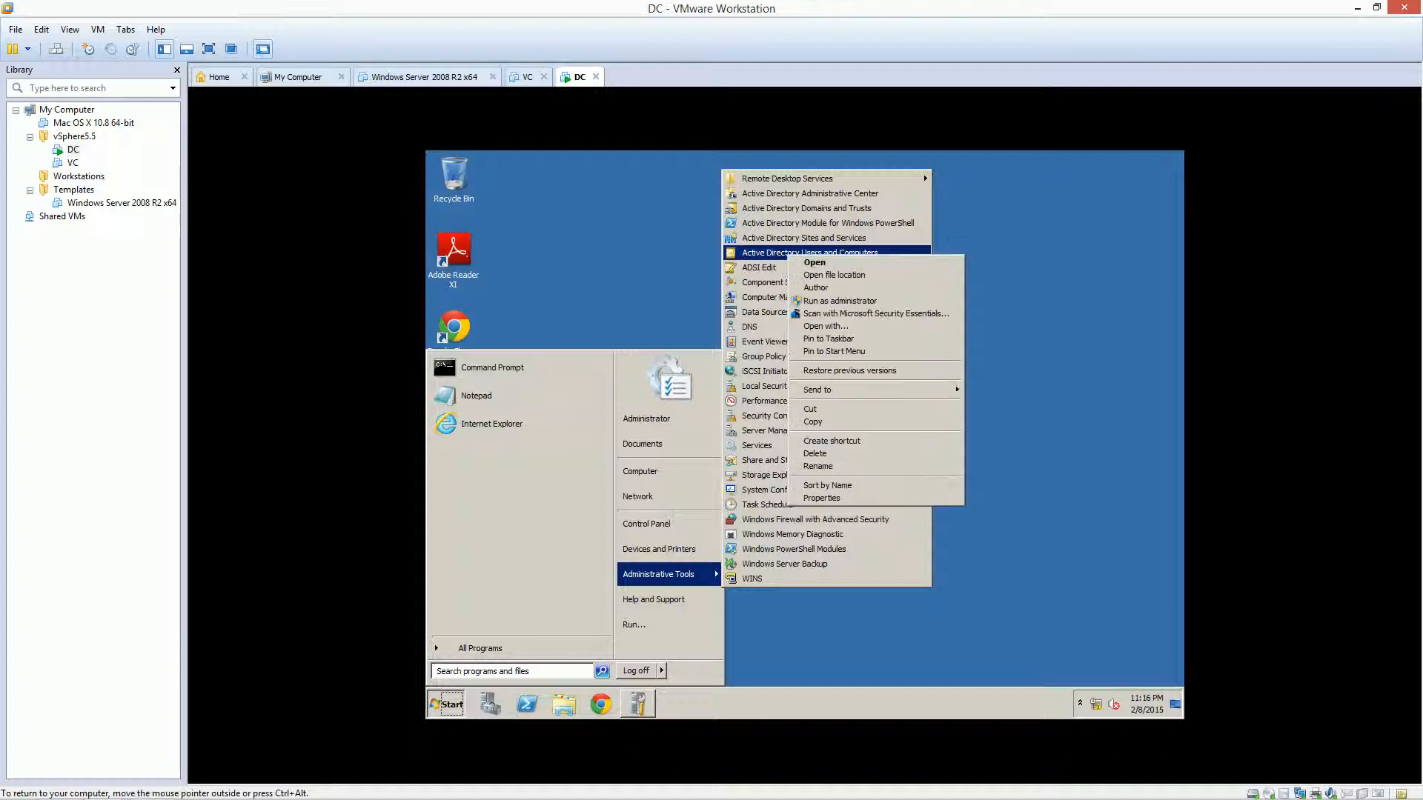
mouse_move(817, 389)
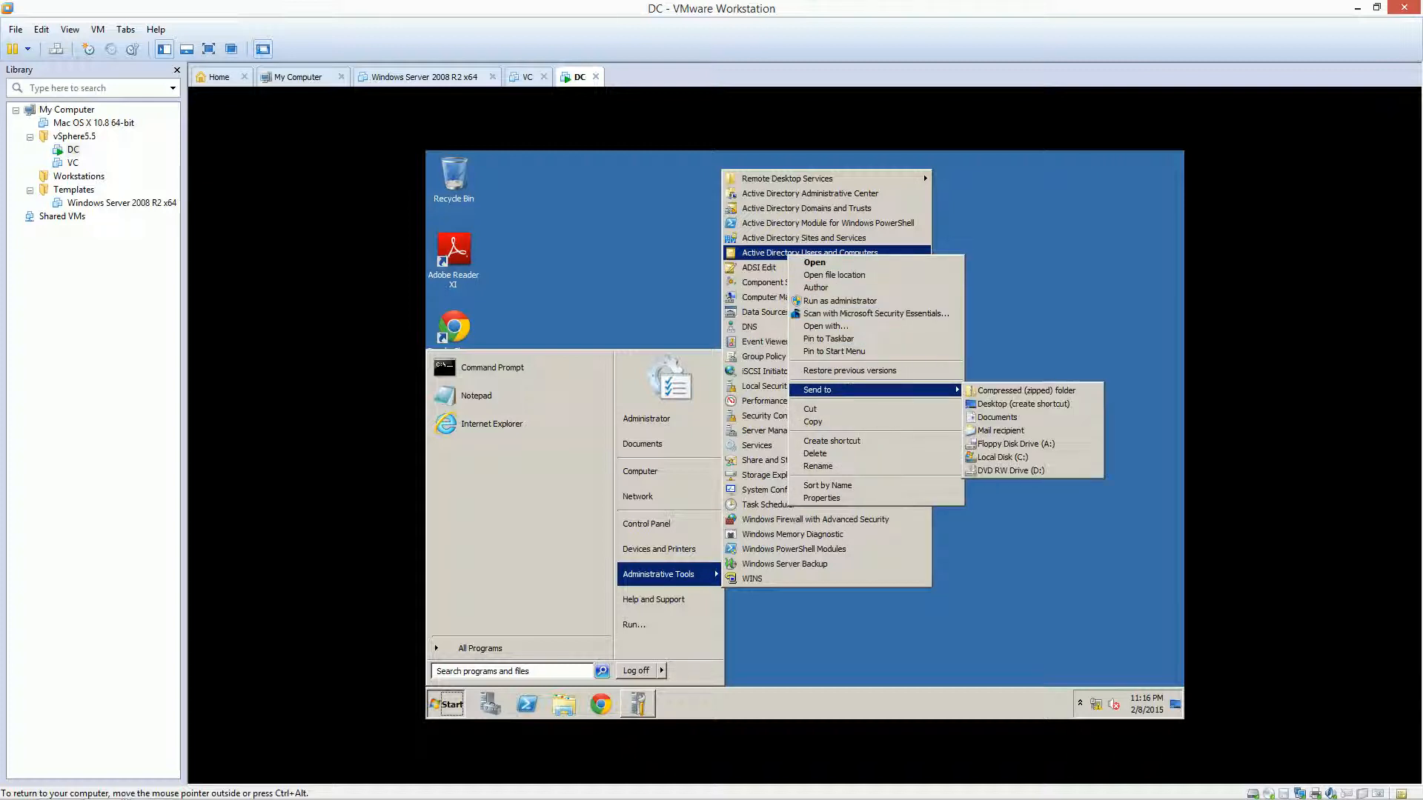
left_click(1022, 404)
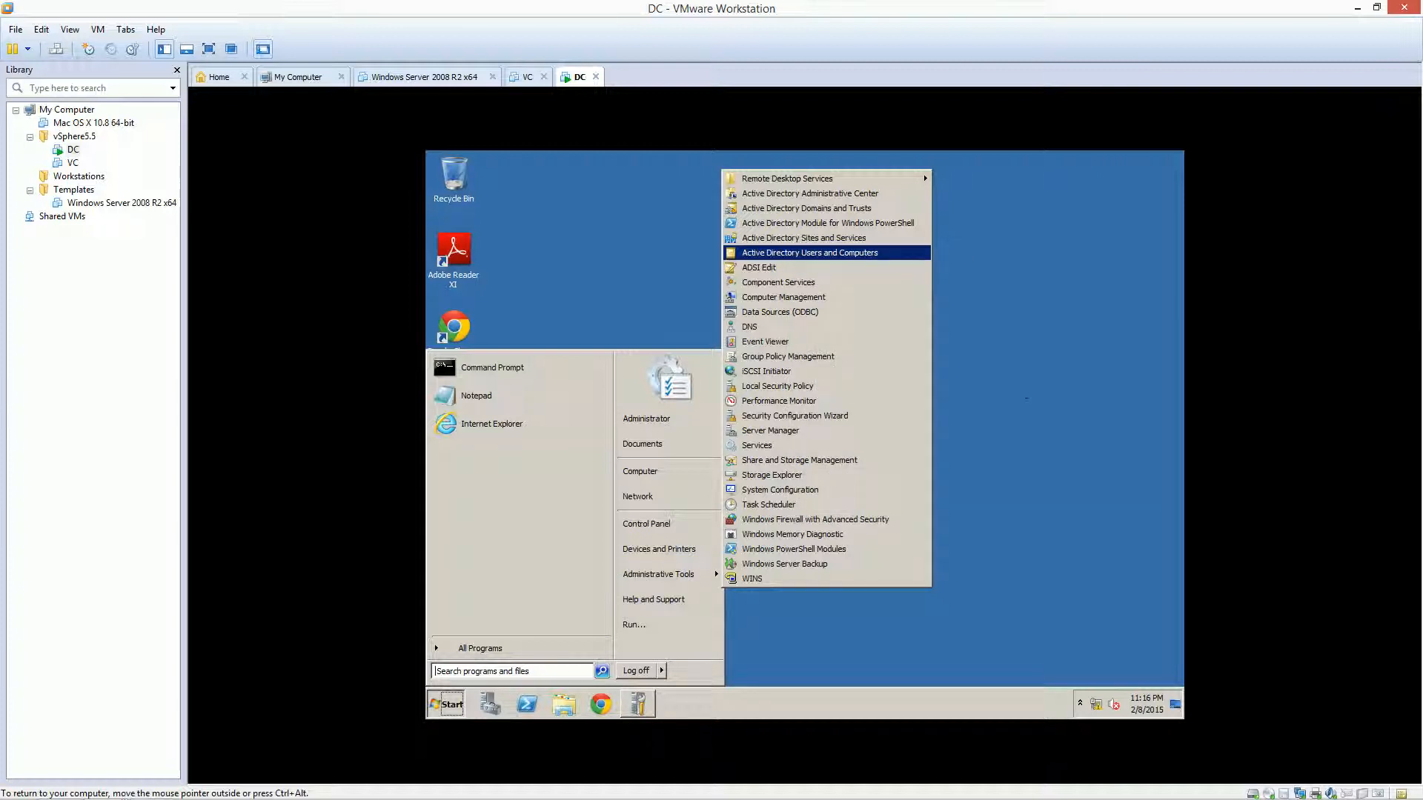
right_click(767, 577)
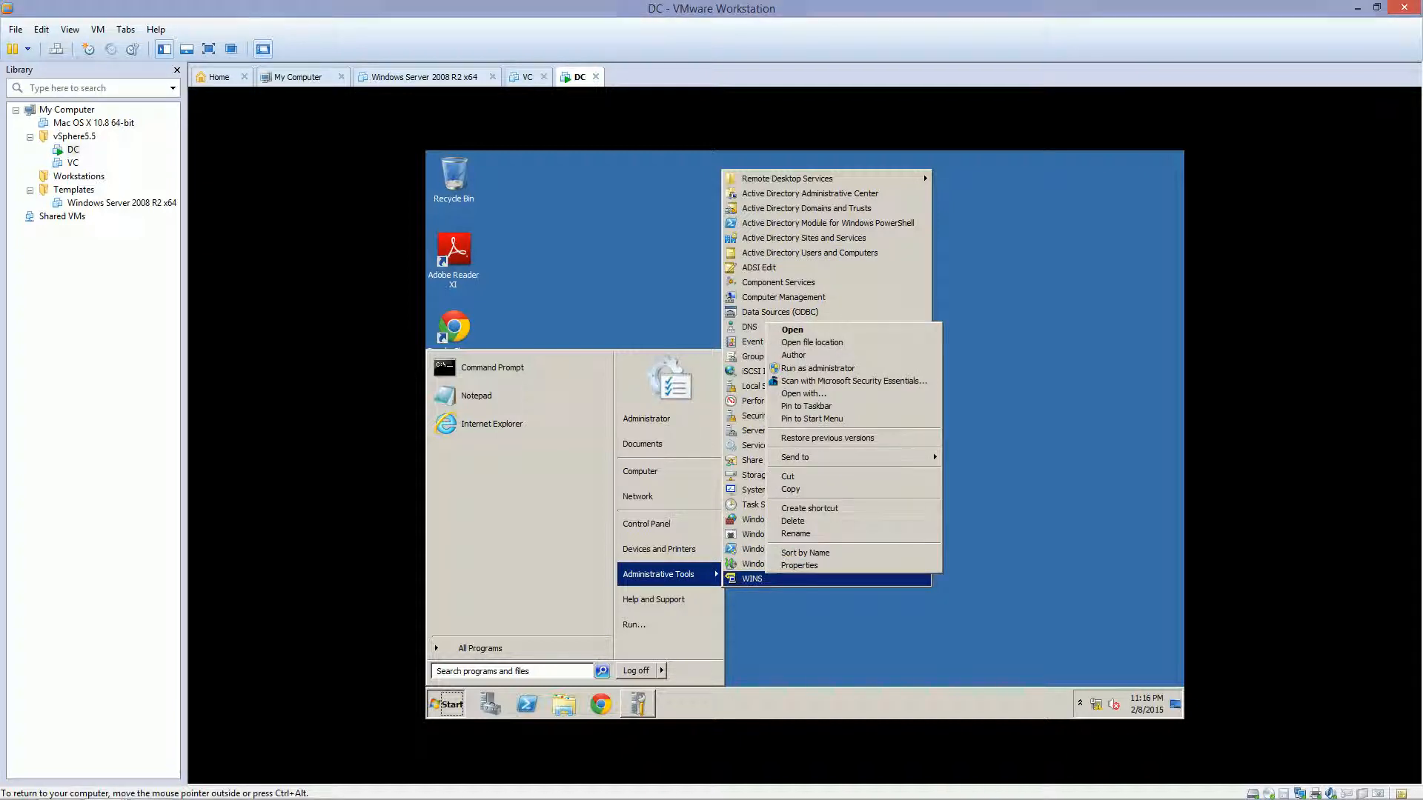
mouse_move(815, 457)
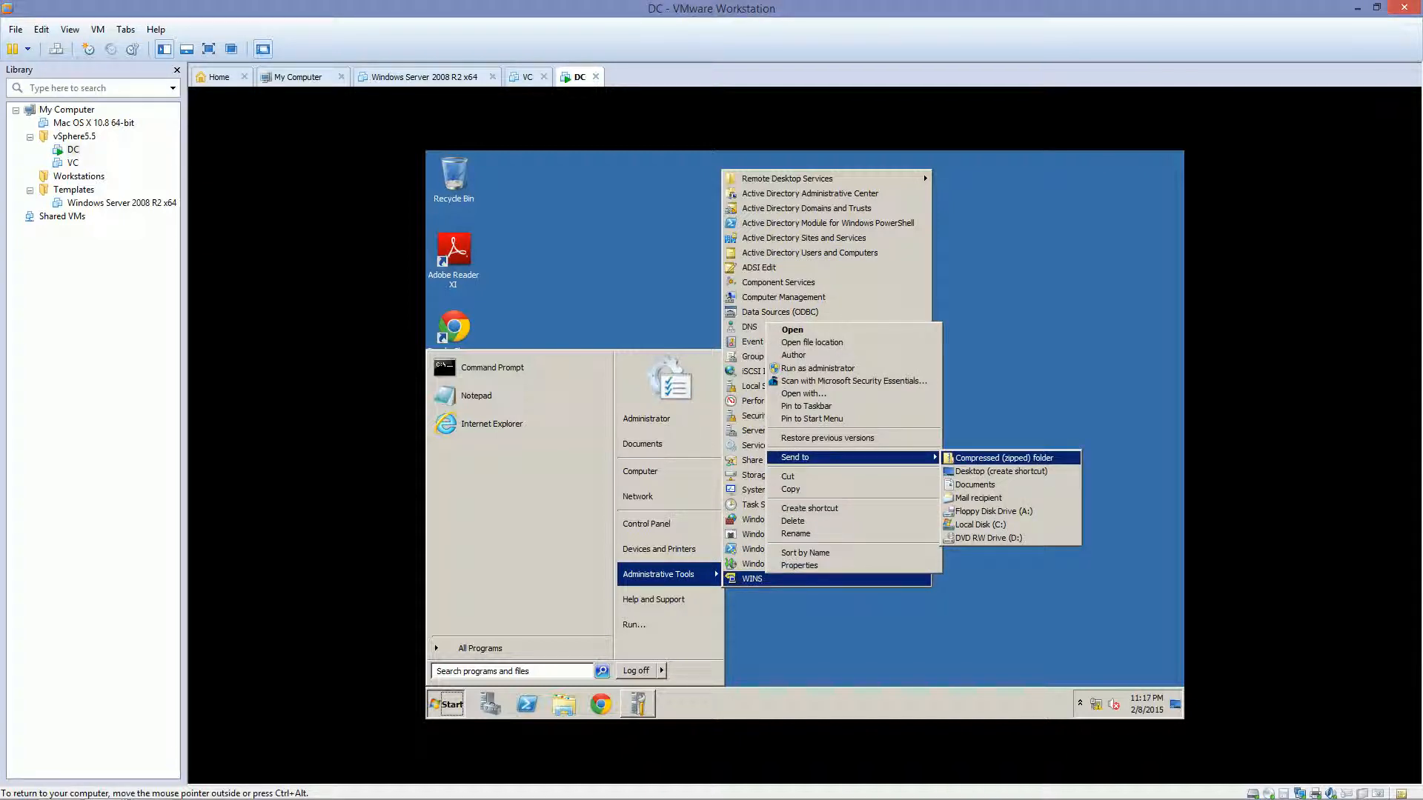
key("Return")
key("Escape")
key("Escape")
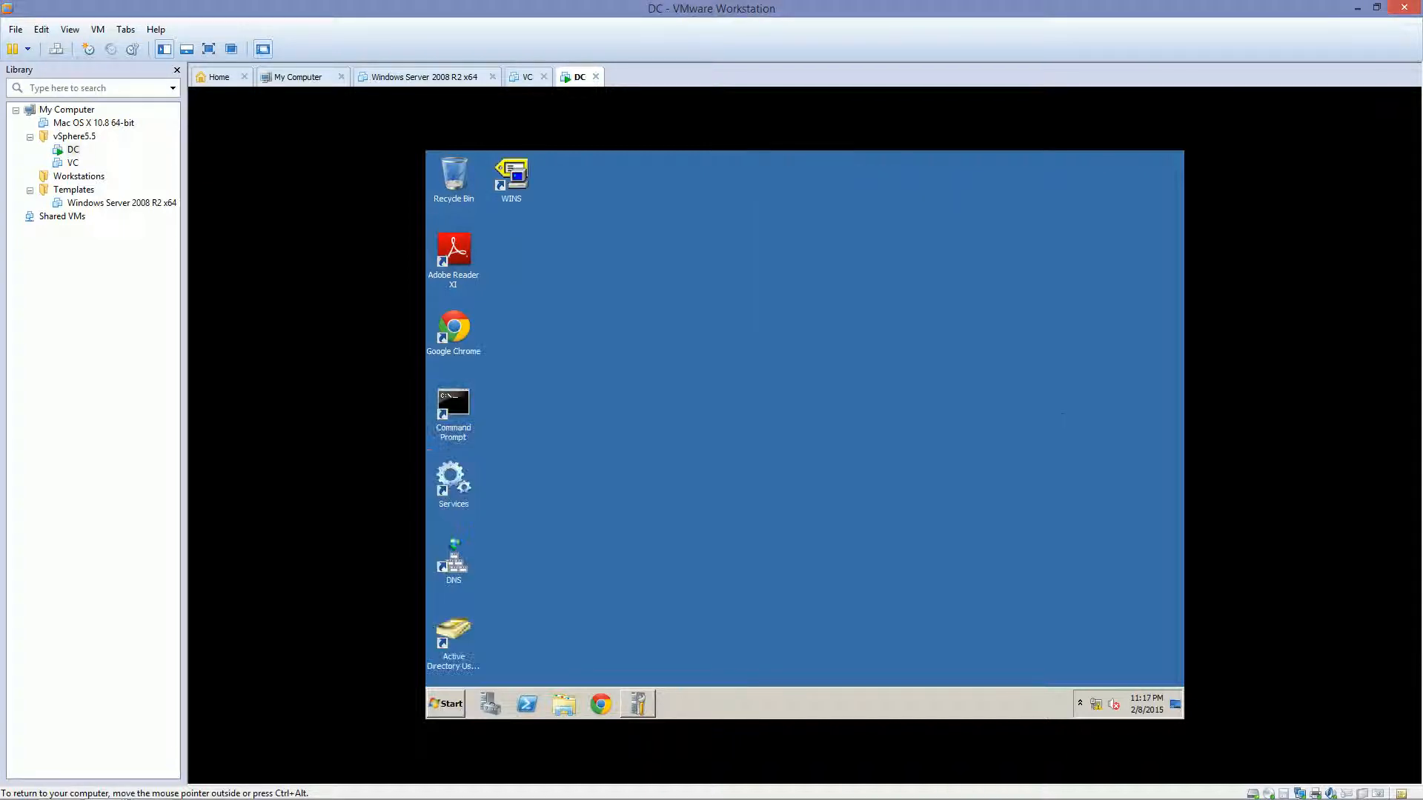
Arrange WINS, DNS, AD Users and Computers, Command Prompt and Services shortcuts into a separate two-column group
left_click_drag(511, 178, 627, 255)
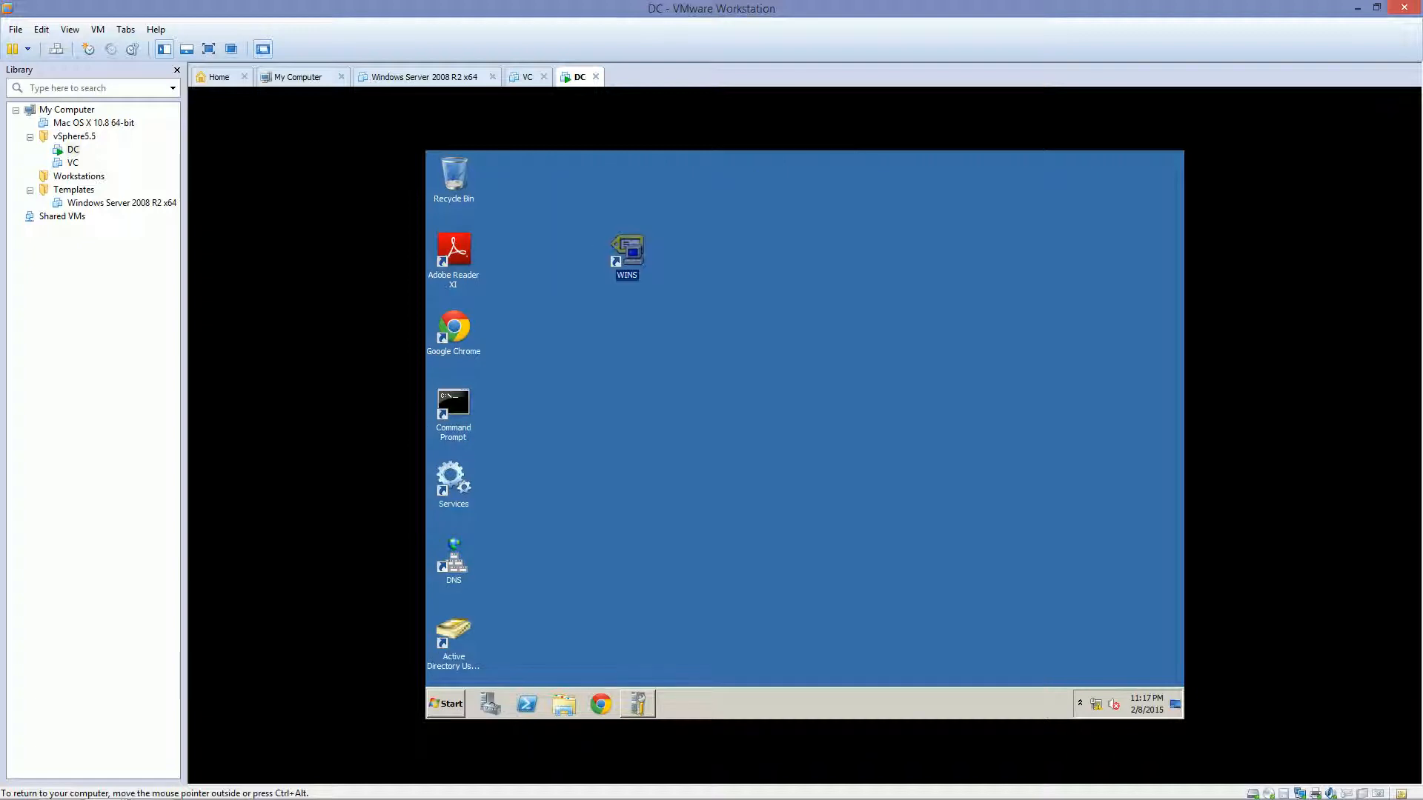
left_click(454, 557)
left_click_drag(454, 560, 569, 255)
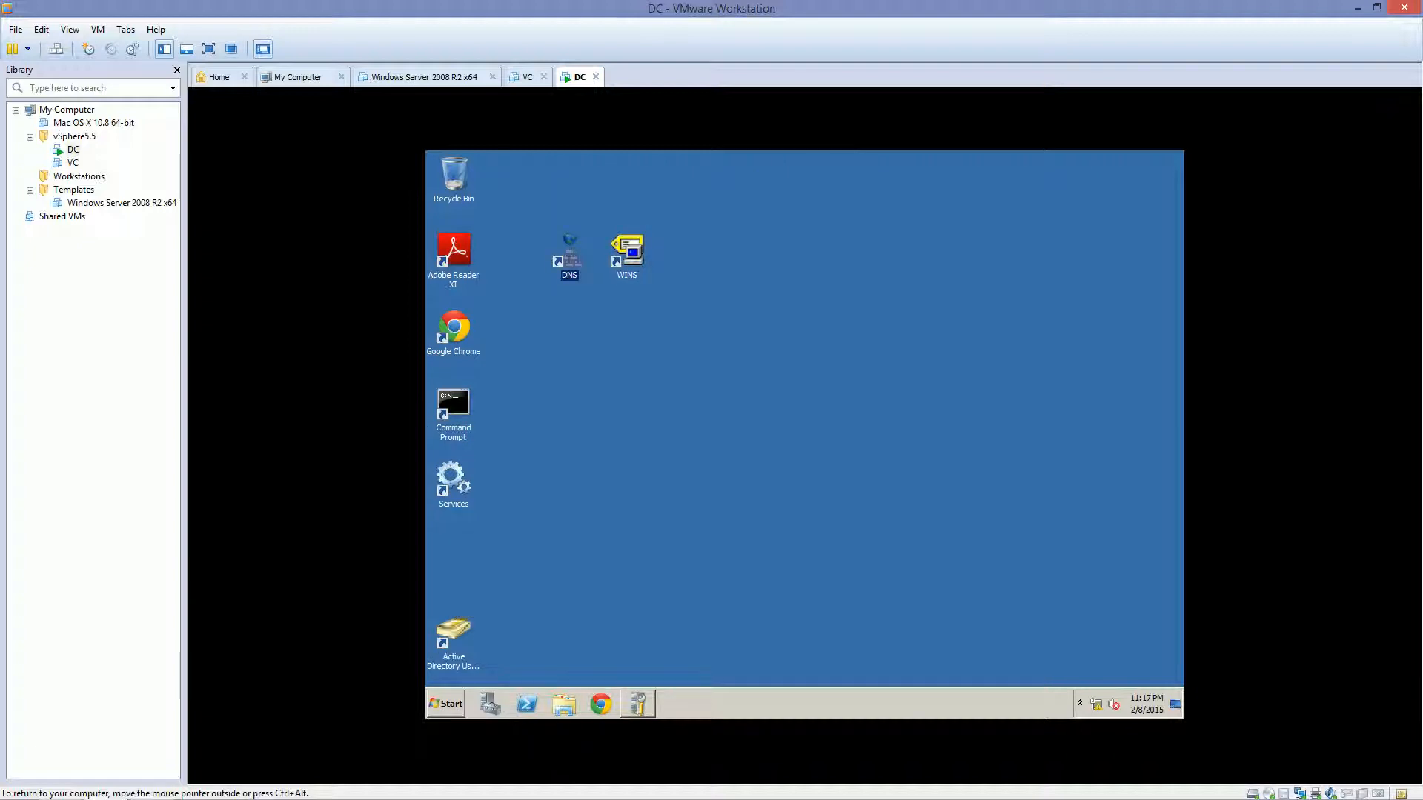
left_click(454, 636)
left_click_drag(453, 636, 627, 334)
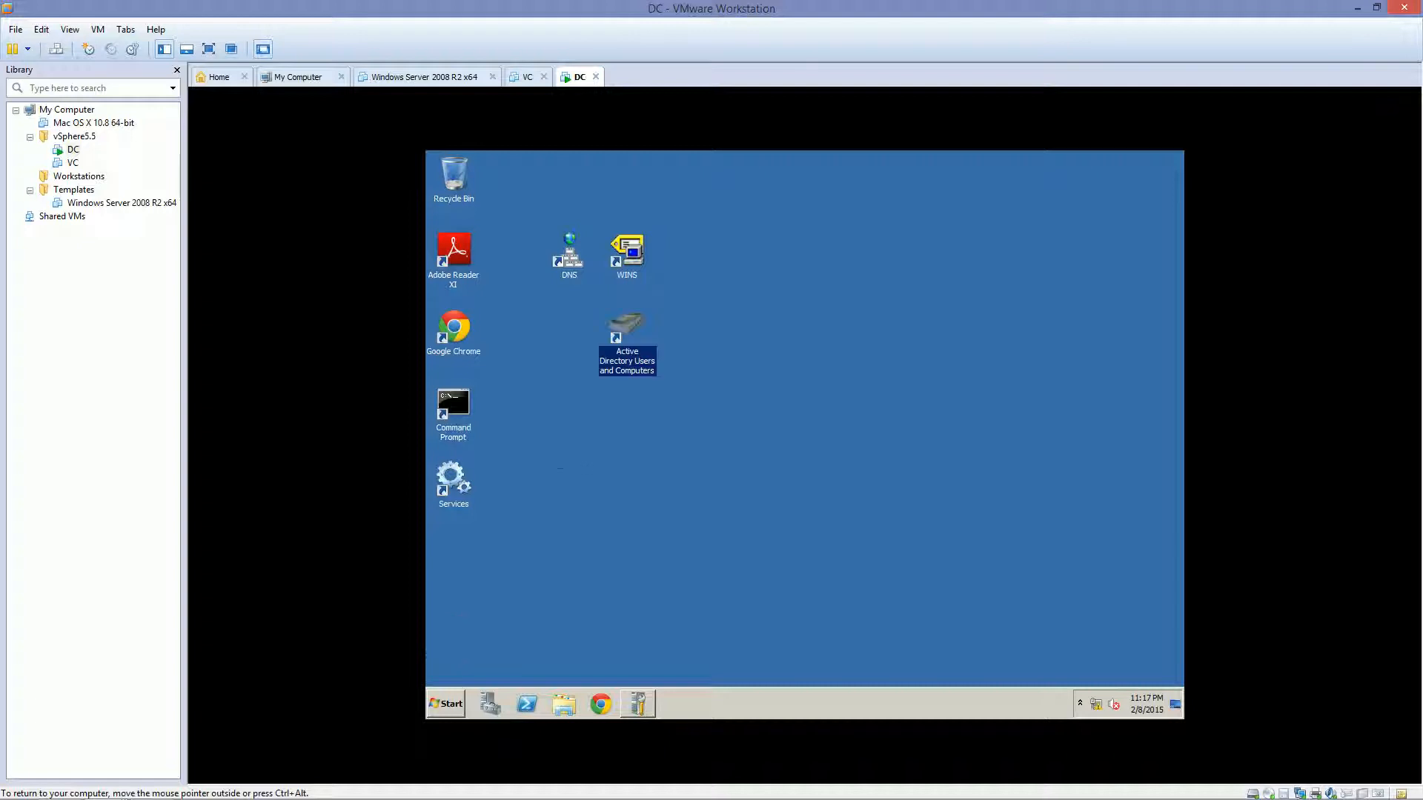
left_click(560, 352)
left_click(453, 404)
left_click_drag(454, 404, 569, 329)
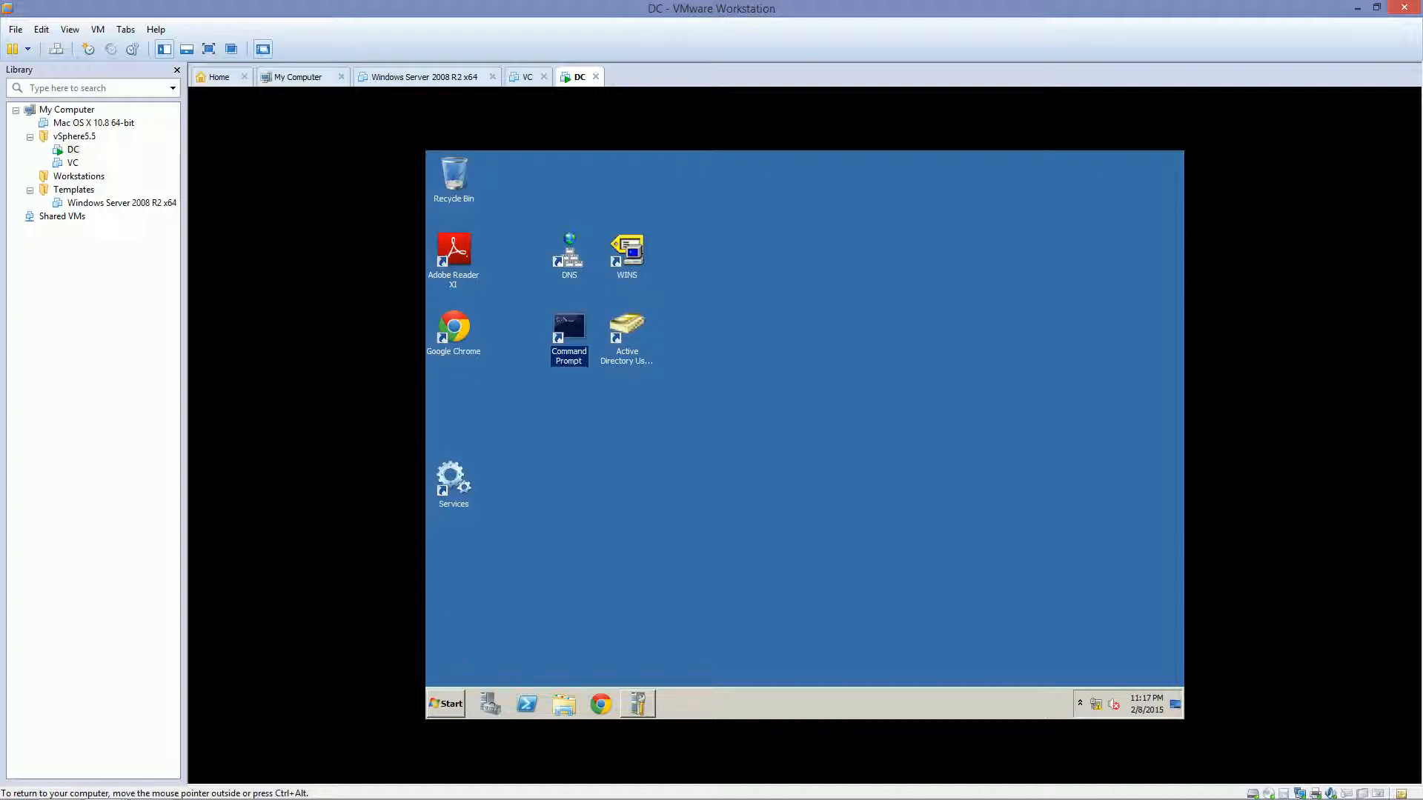
left_click(454, 482)
left_click_drag(454, 482, 569, 406)
left_click(630, 500)
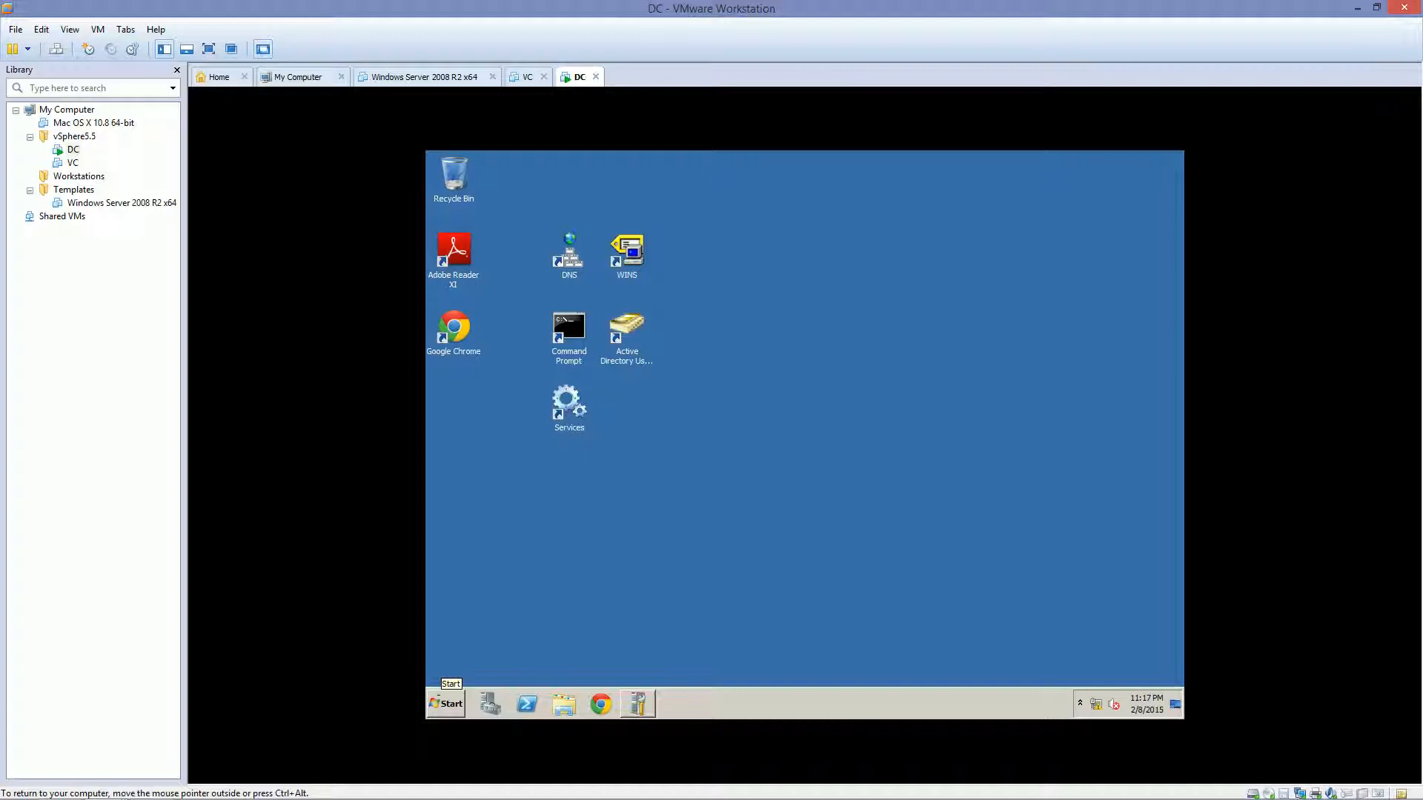
left_click(447, 703)
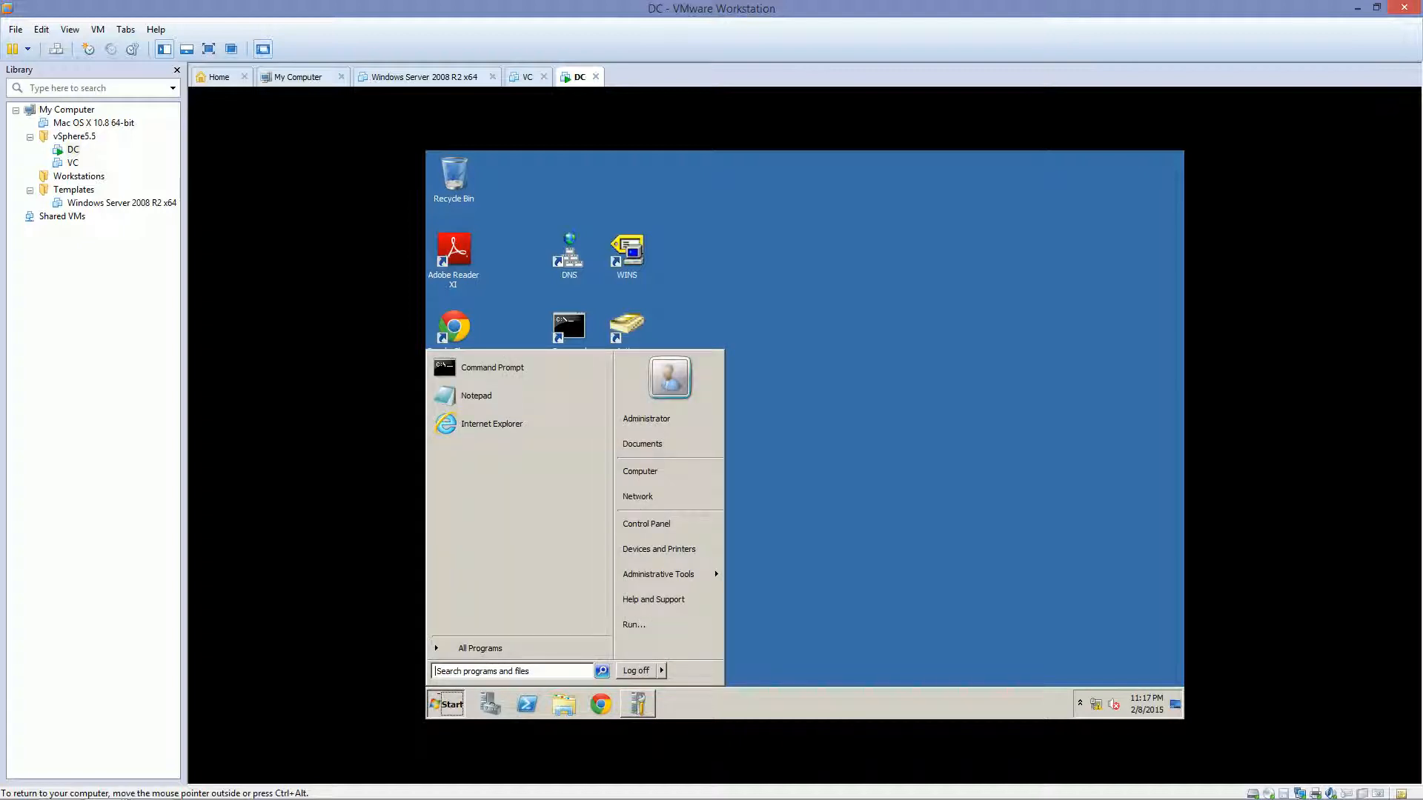
In a new Notepad, type the command c:\windows\system32\shutdown -s -f -t 00
left_click(495, 395)
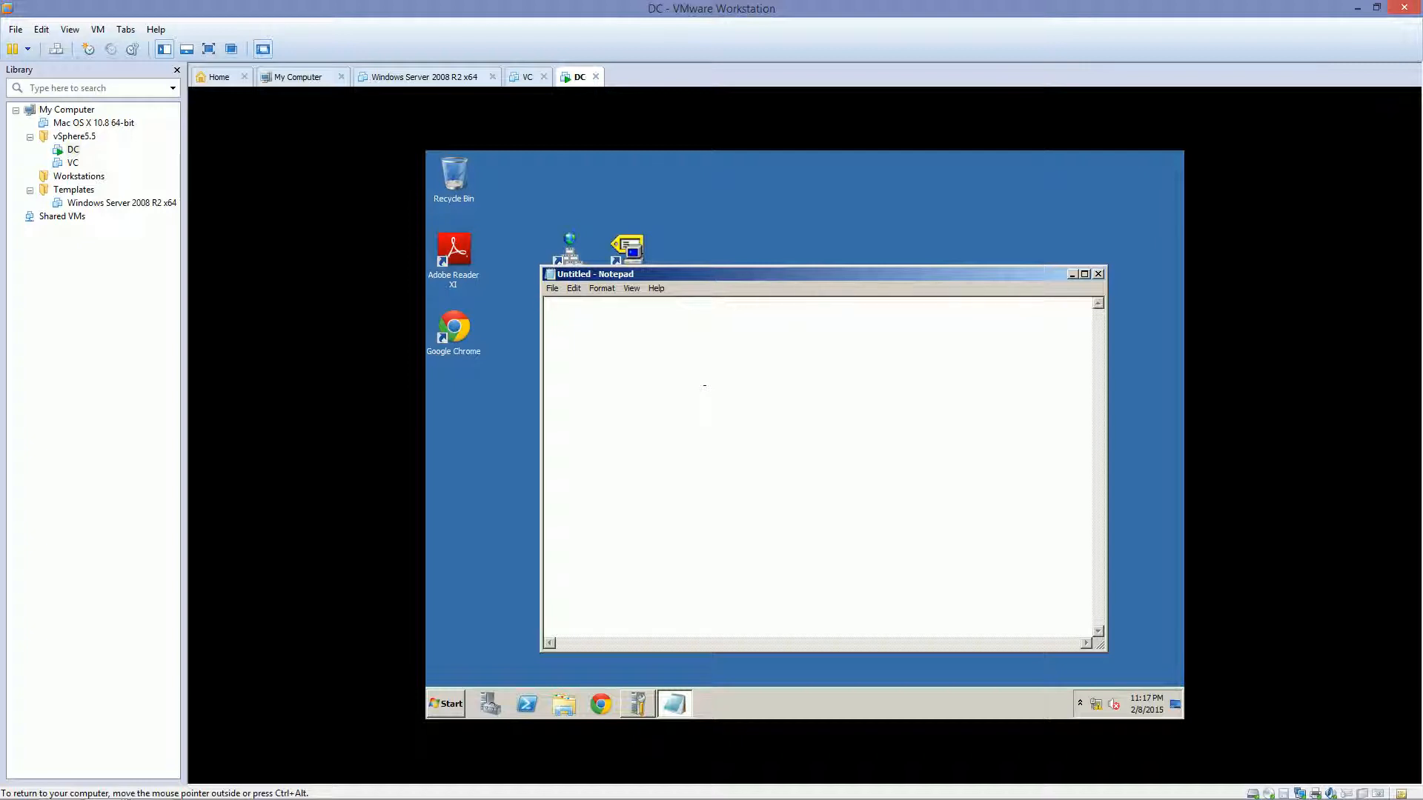
type(":\\")
type("windows\\system32\\")
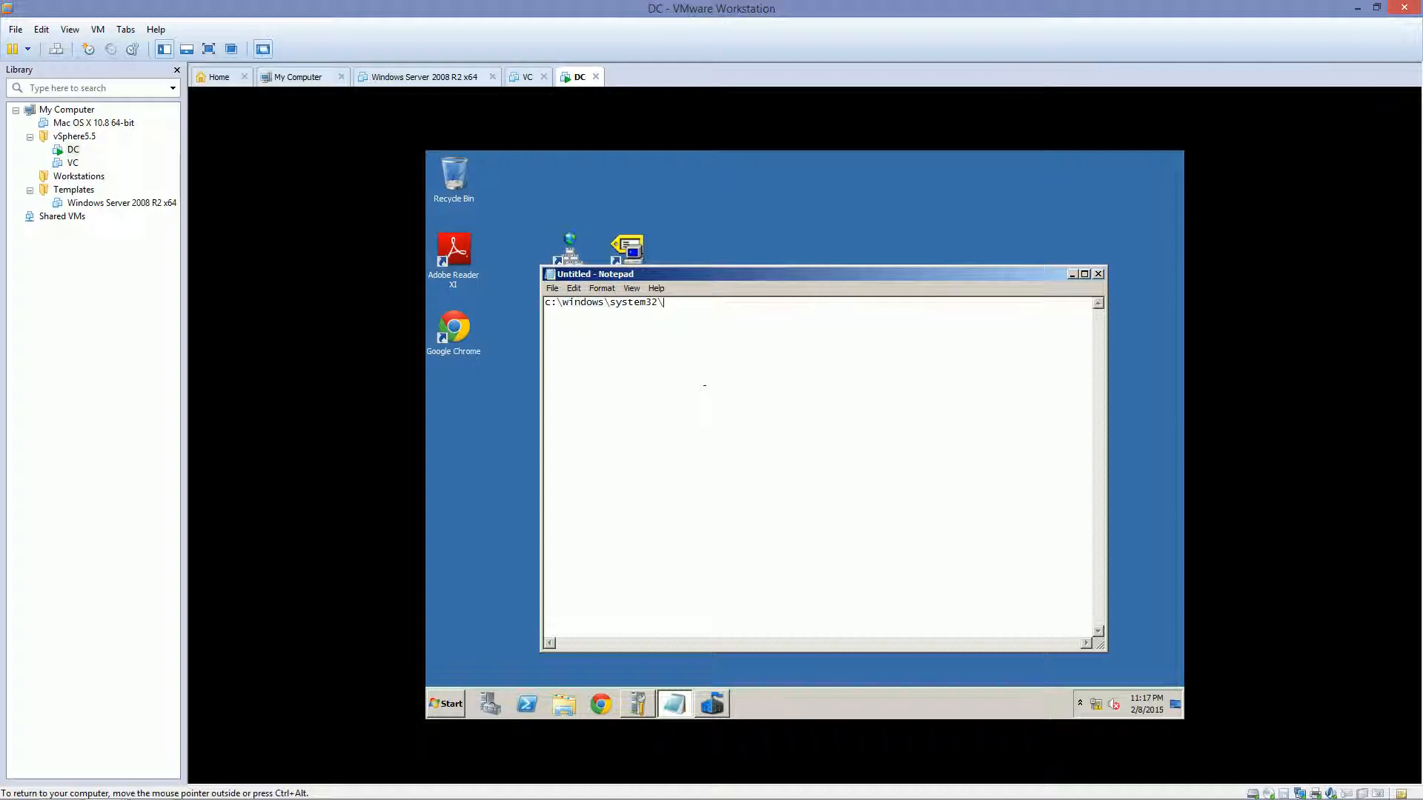
type("shuto")
type("own")
type("-s")
type("-f")
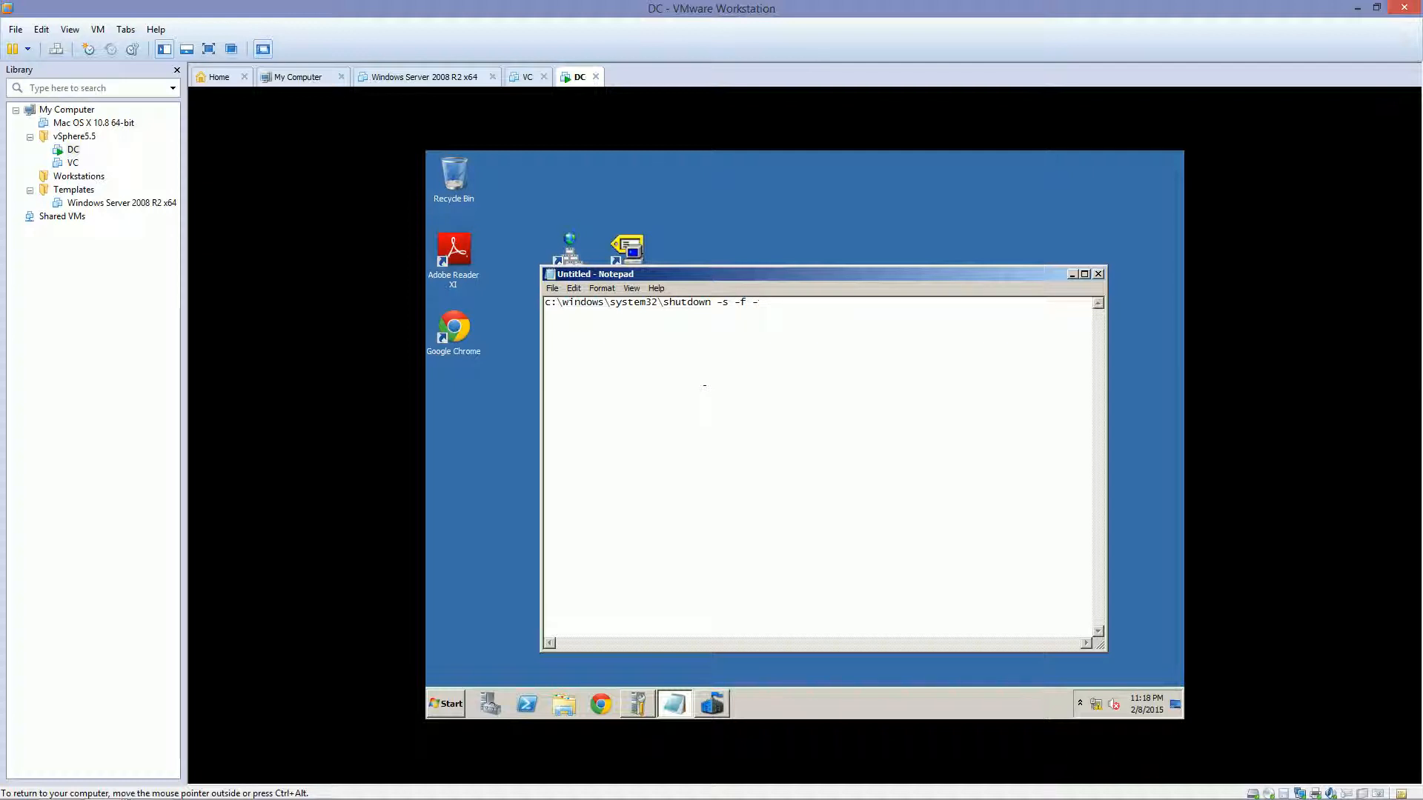
type(" -t ")
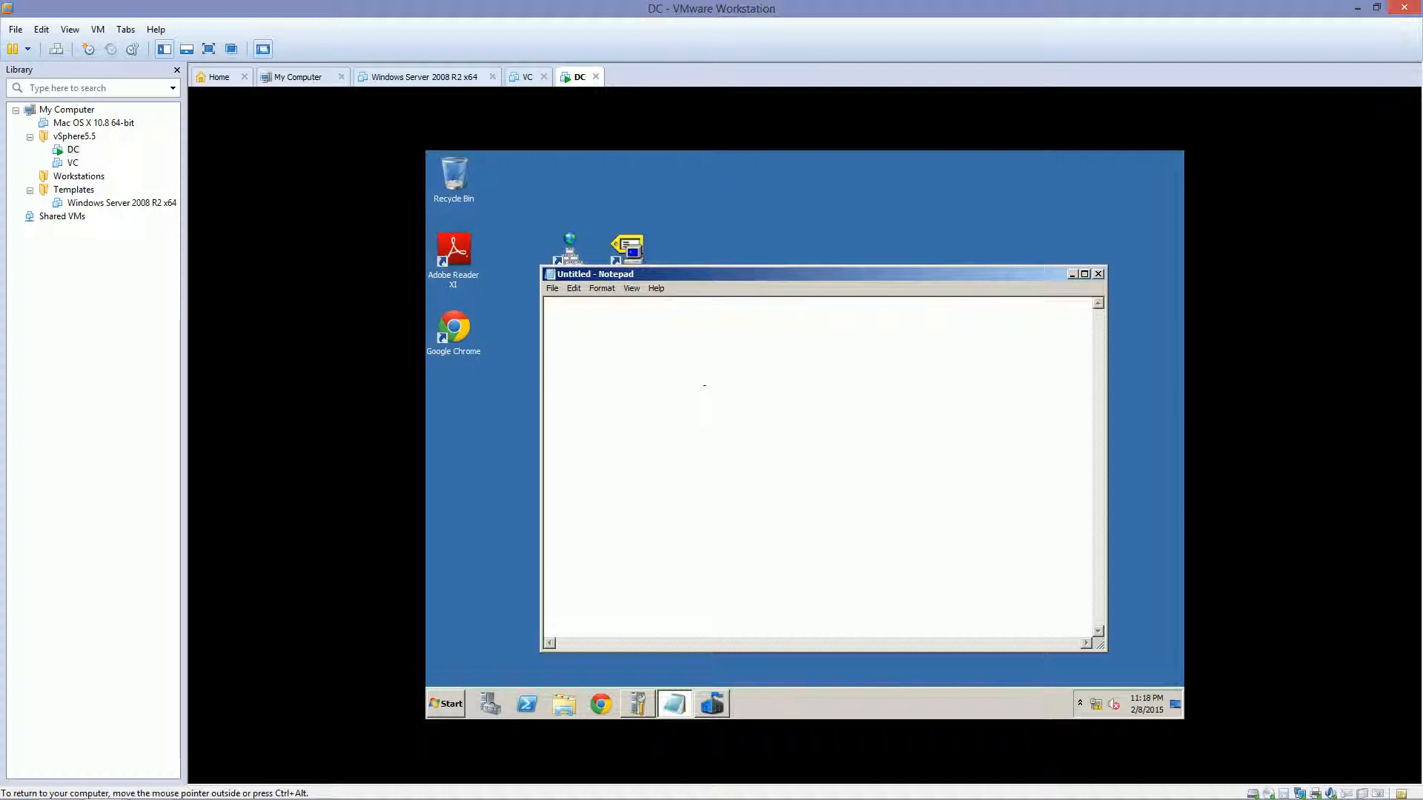
type("00")
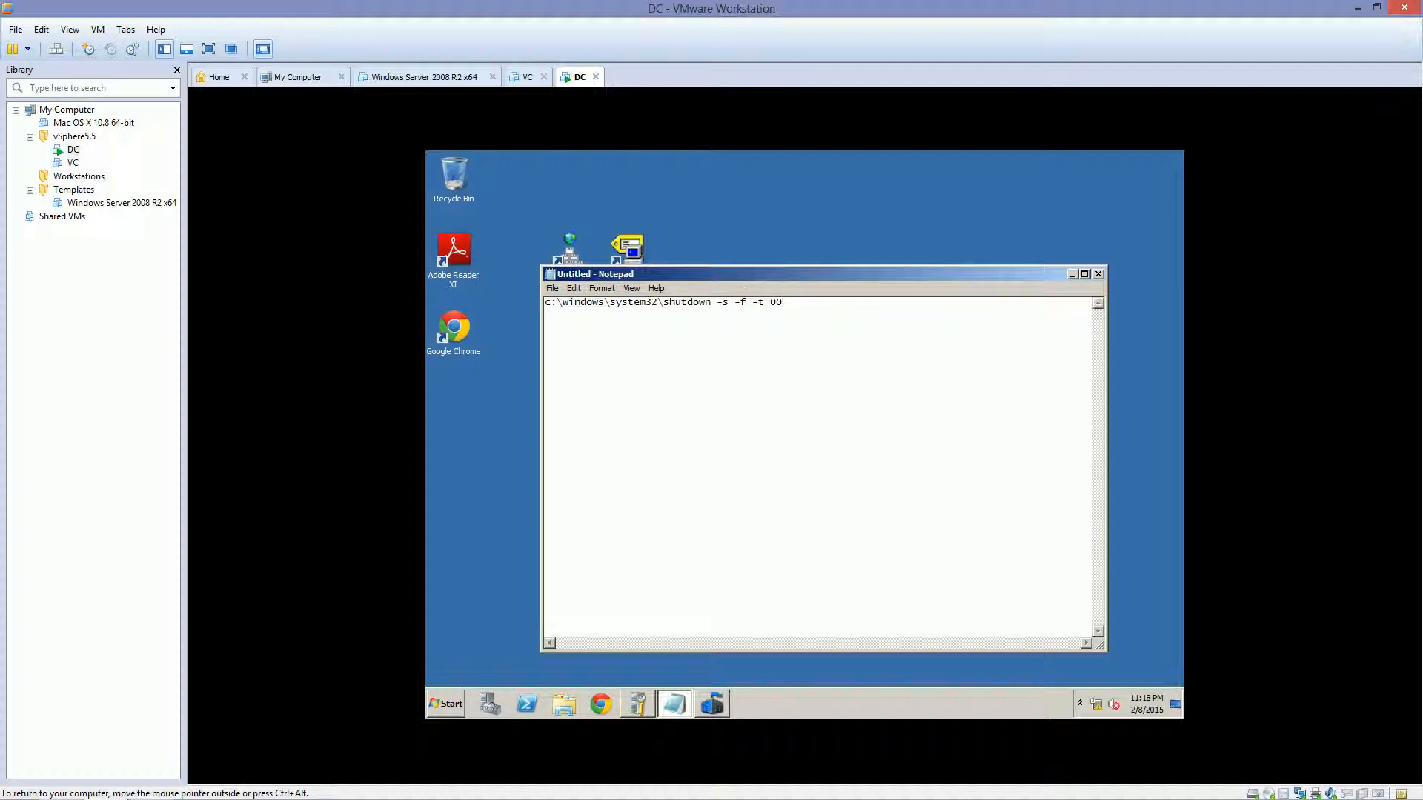
left_click_drag(715, 302, 764, 303)
left_click(776, 302)
Save the command as Shutdown.bat on the desktop and close Notepad
key("alt")
key("f")
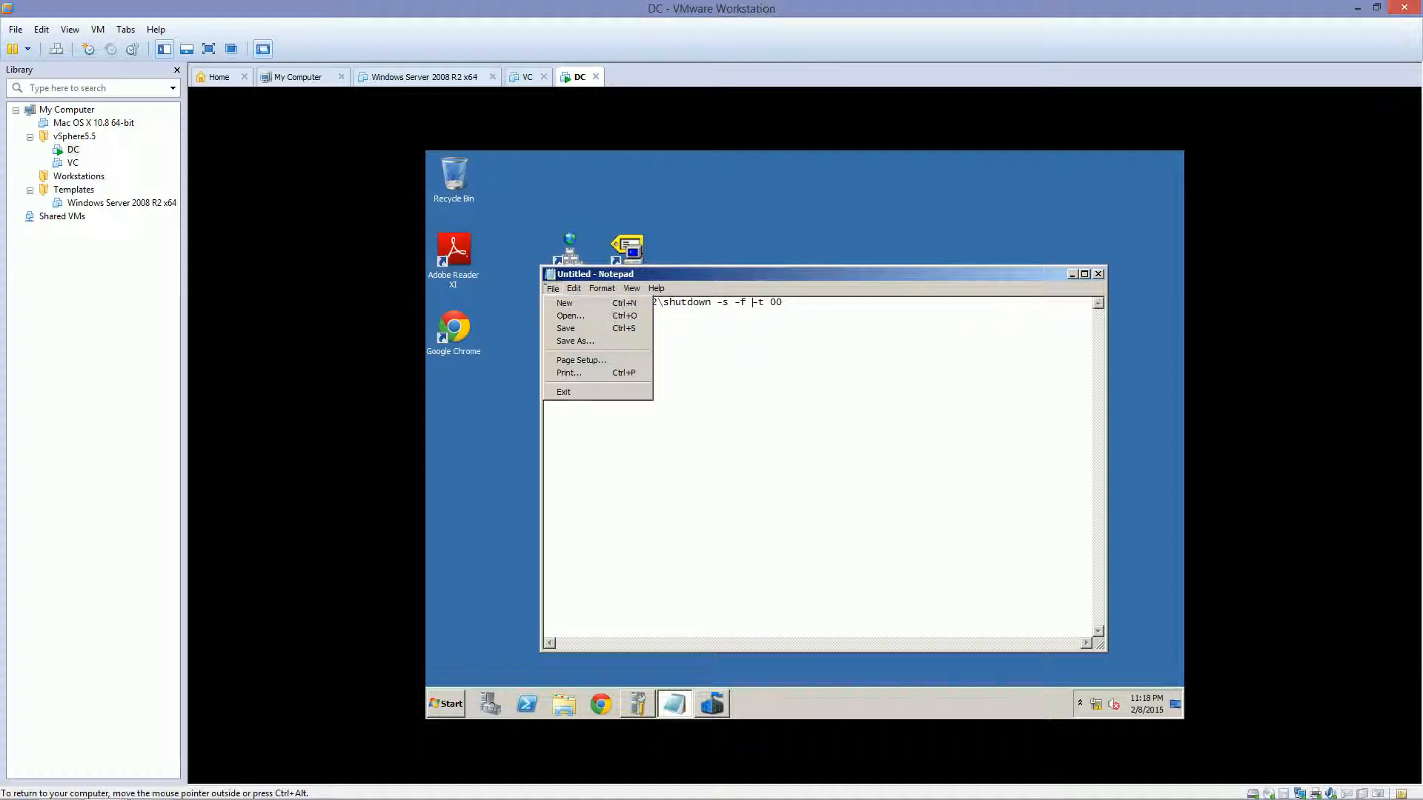
key("Down")
key("Down")
key("Down")
key("Down")
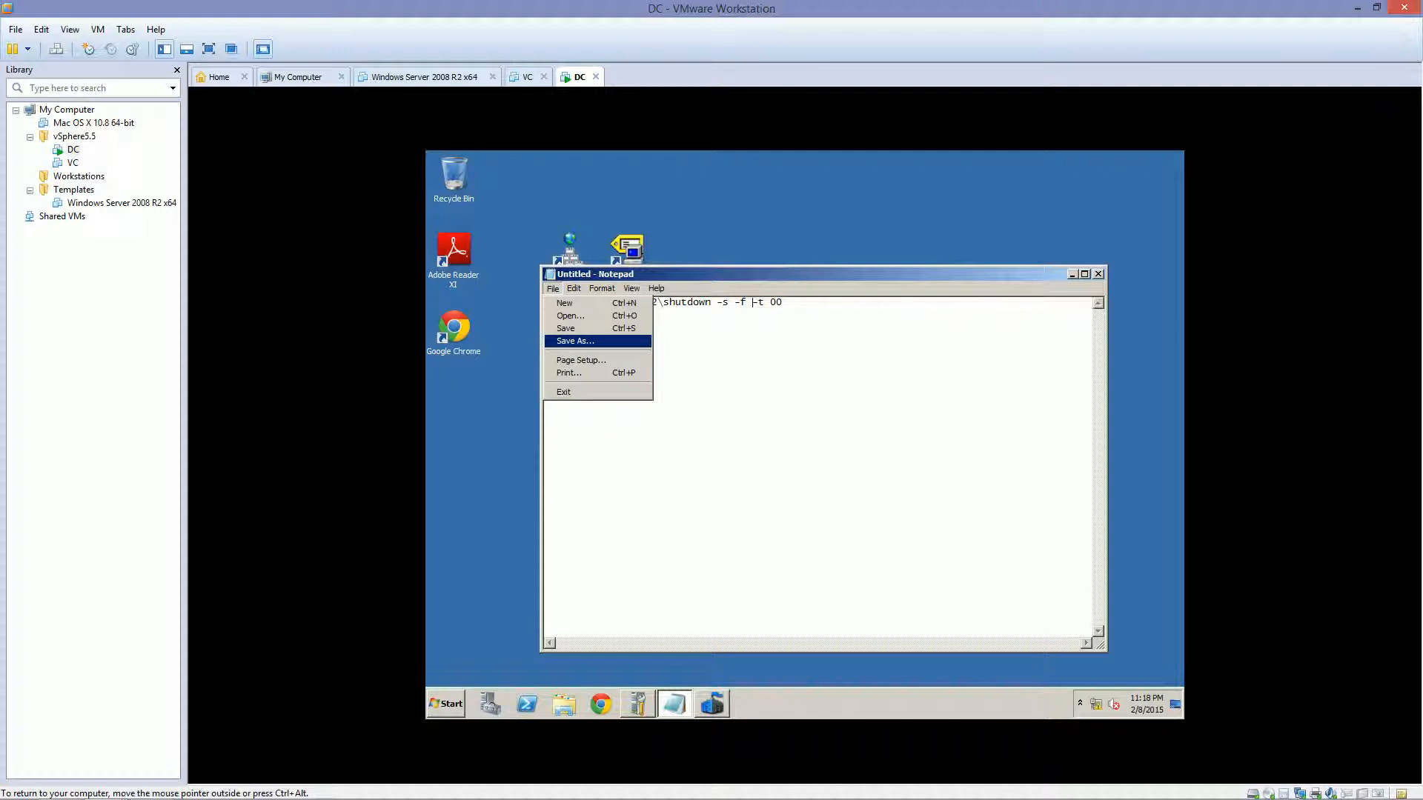
key("Up")
key("Up")
key("Down")
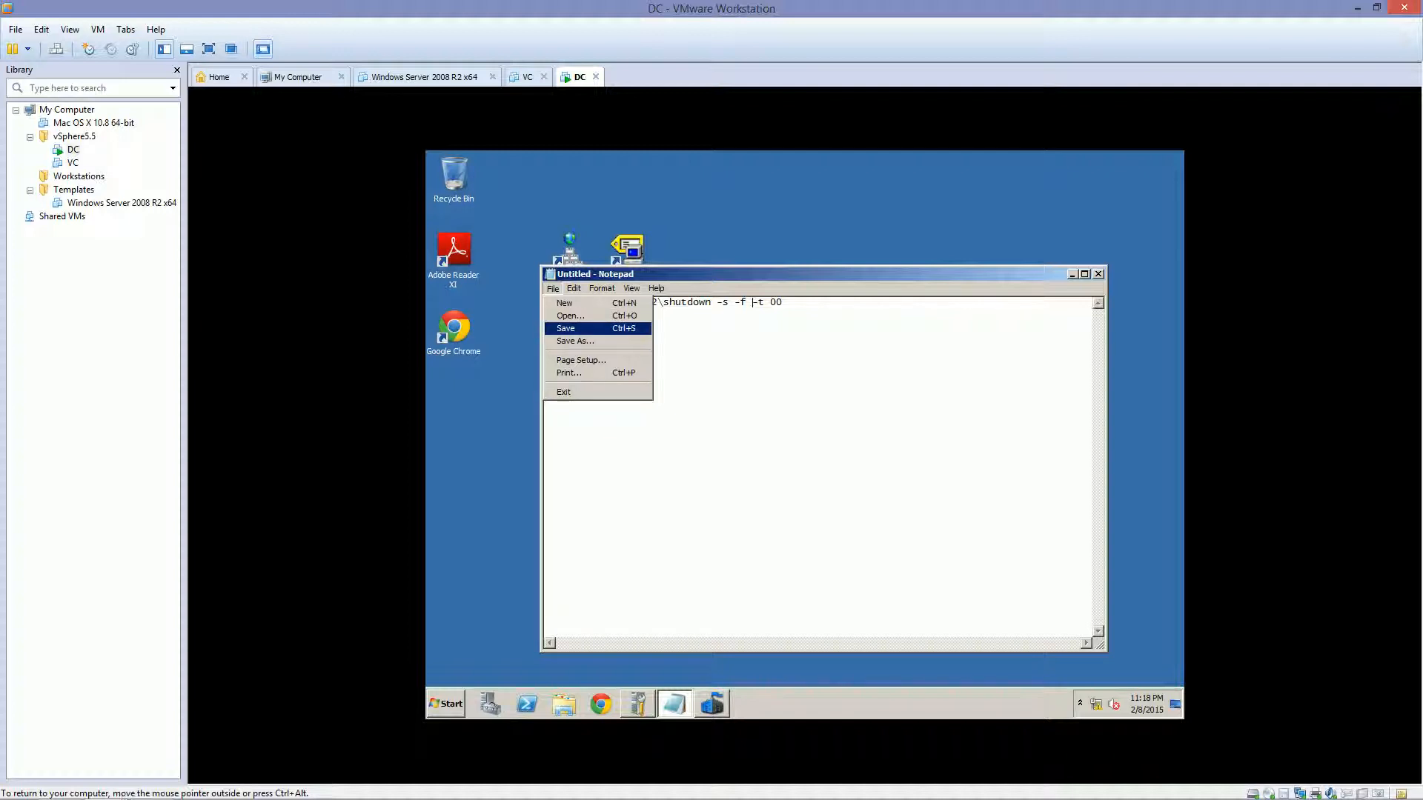
key("Down")
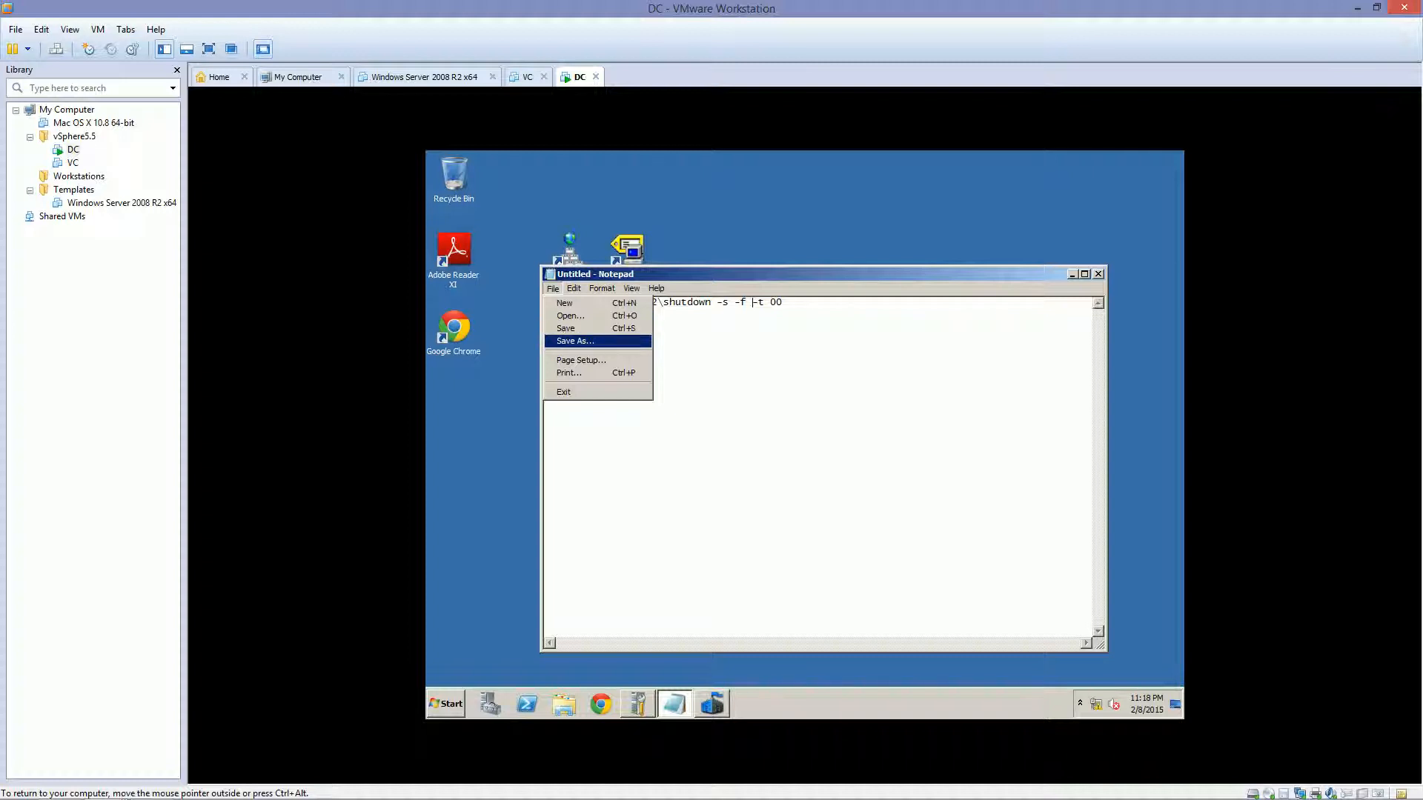
key("Return")
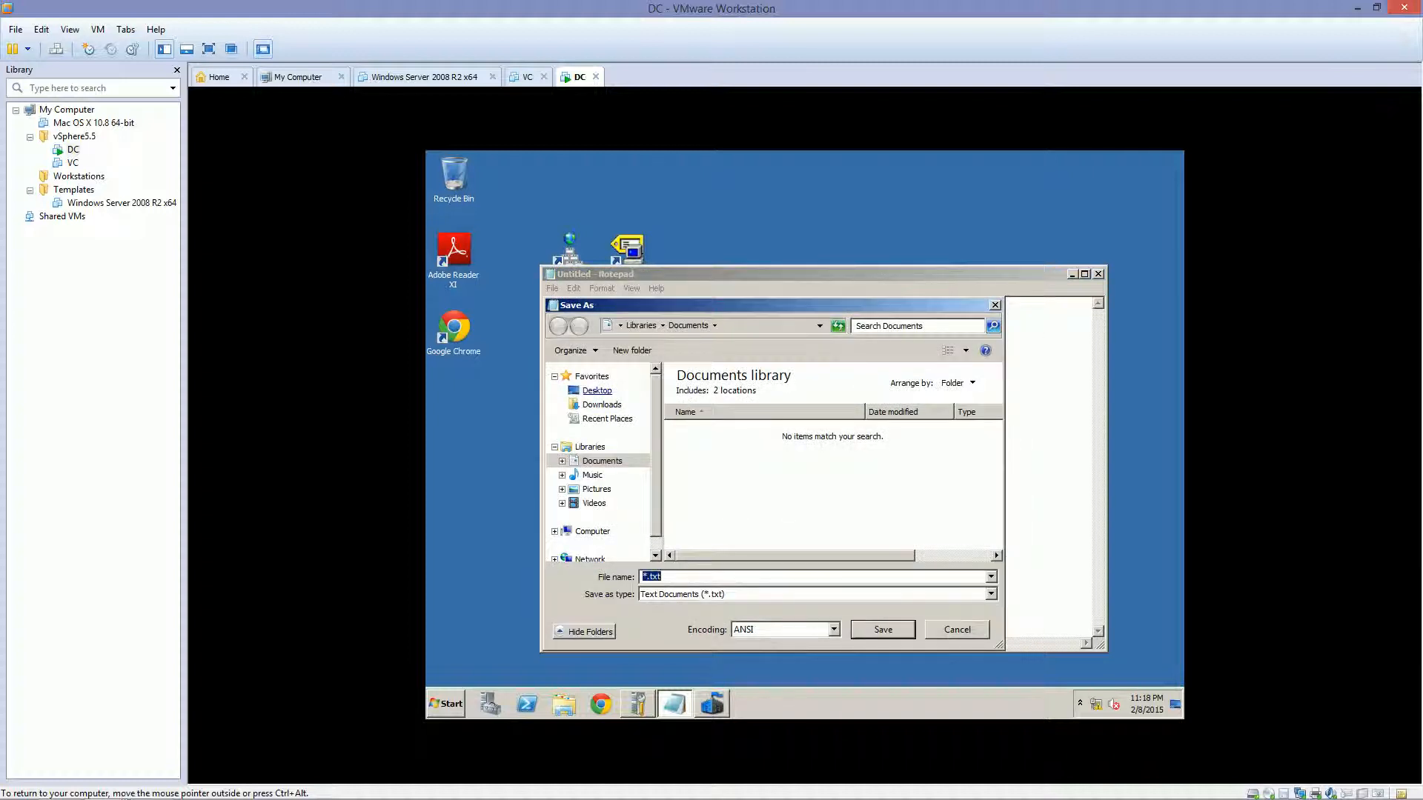
left_click(596, 391)
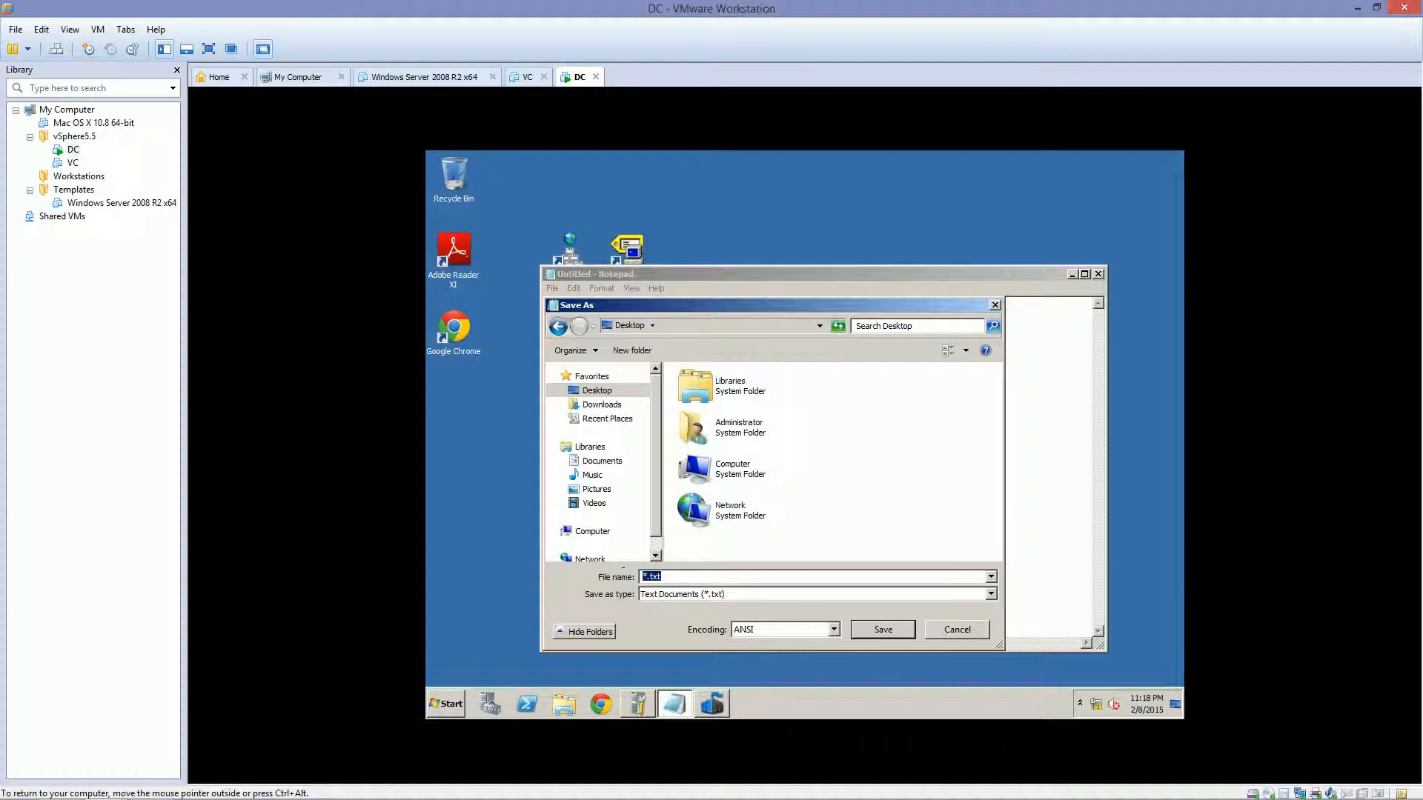
type("\"Shg")
key("BackSpace")
type("utc")
type("own.bat\"")
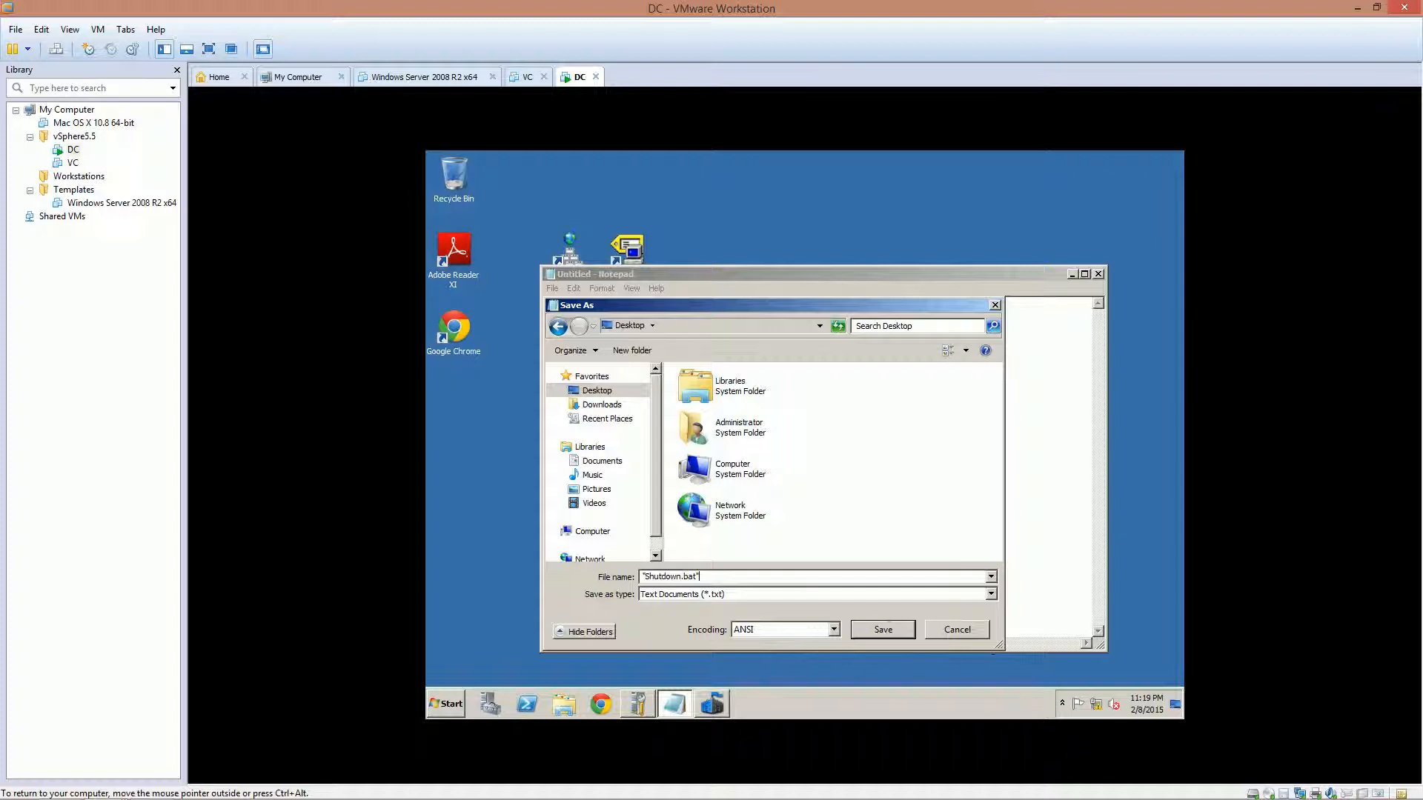
left_click(882, 629)
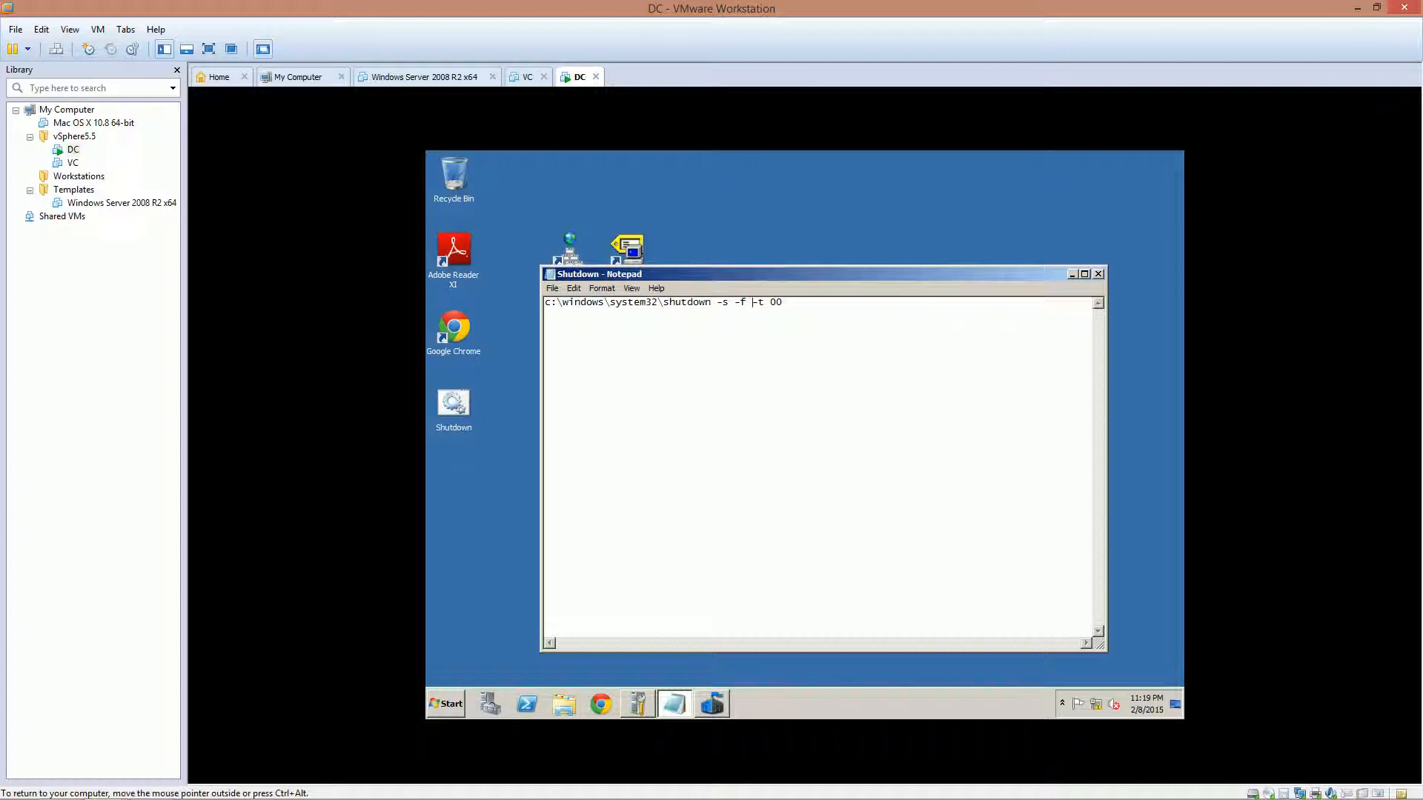
left_click(1098, 275)
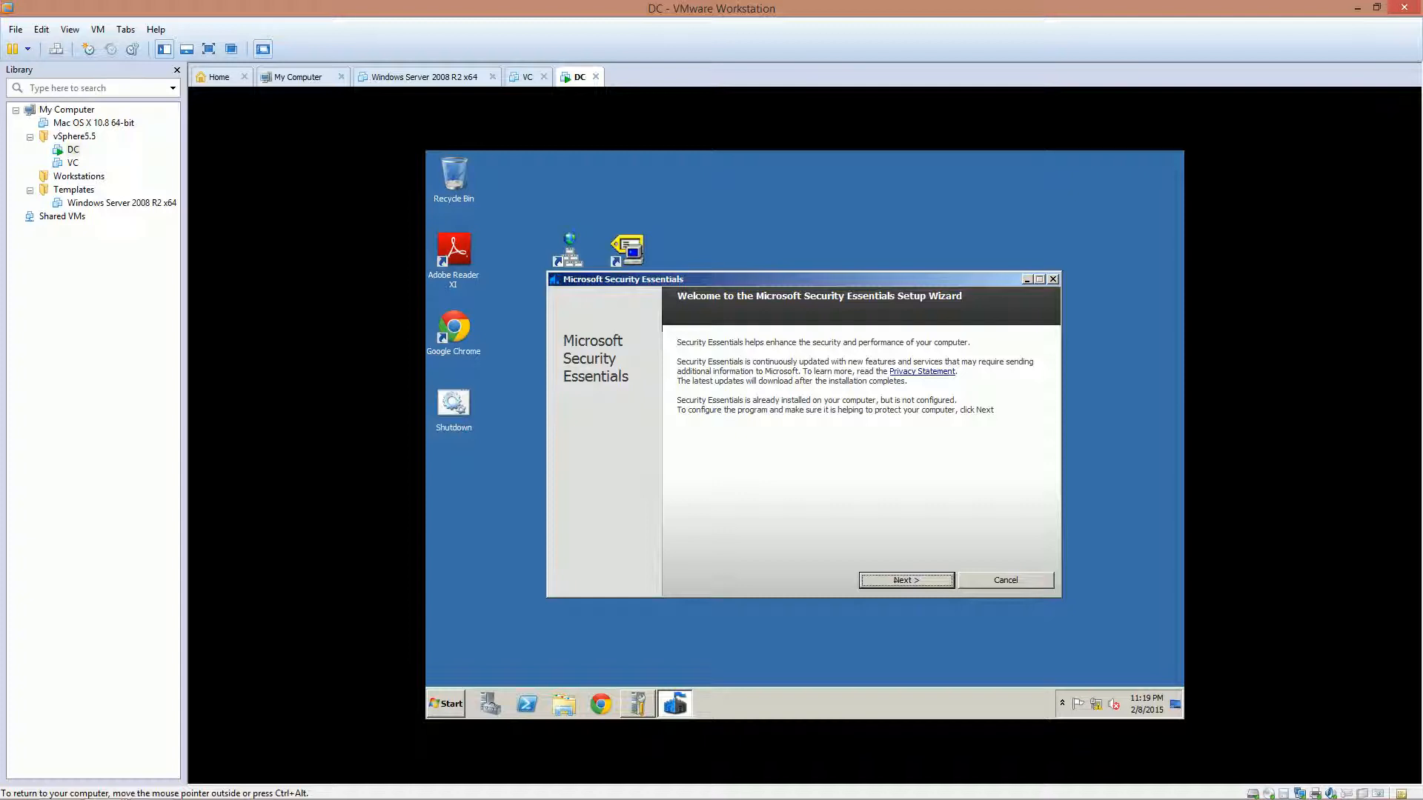
Finish Security Essentials setup without joining CEIP or the post-update scan, then minimize it
left_click(904, 581)
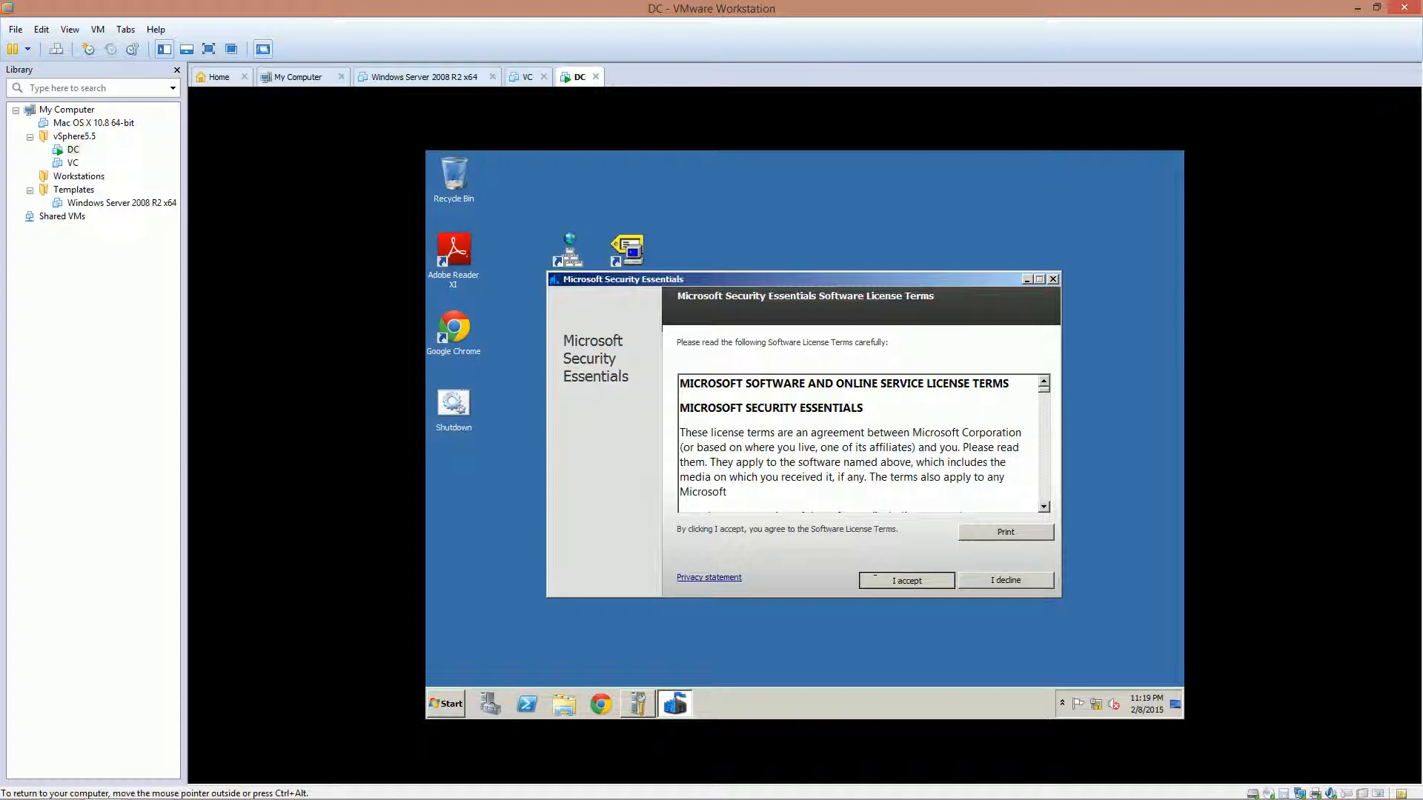
left_click(906, 579)
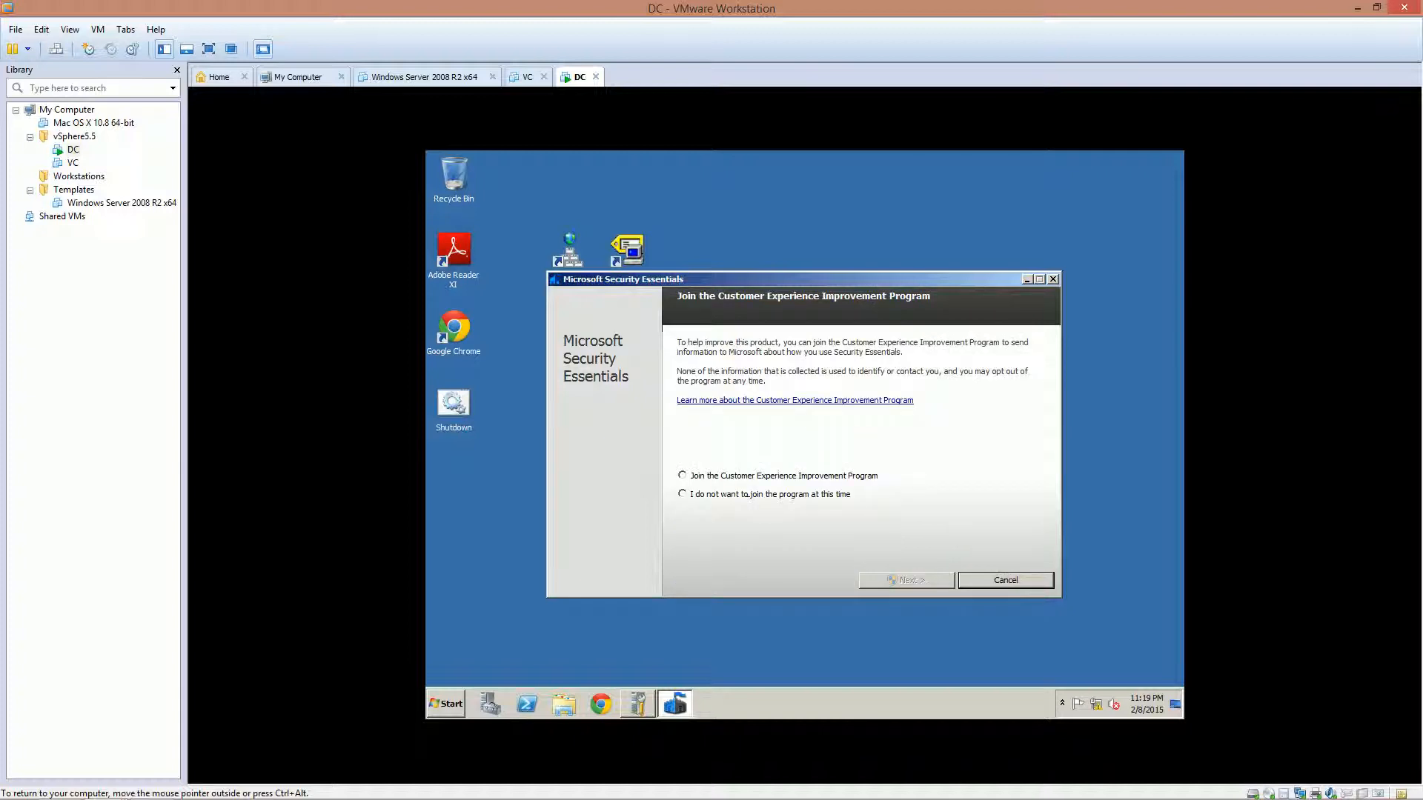
left_click(682, 493)
left_click(906, 579)
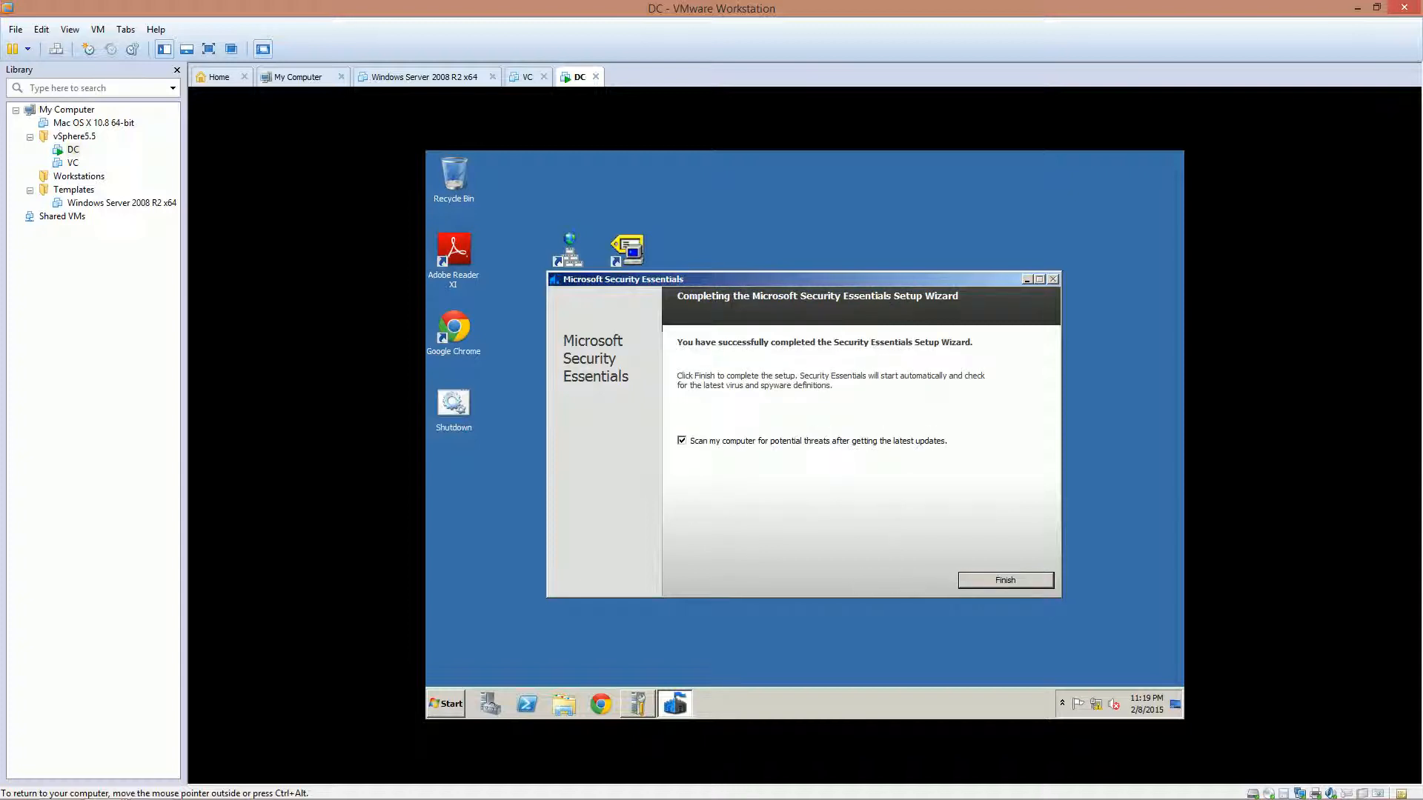
left_click(683, 441)
left_click(1005, 580)
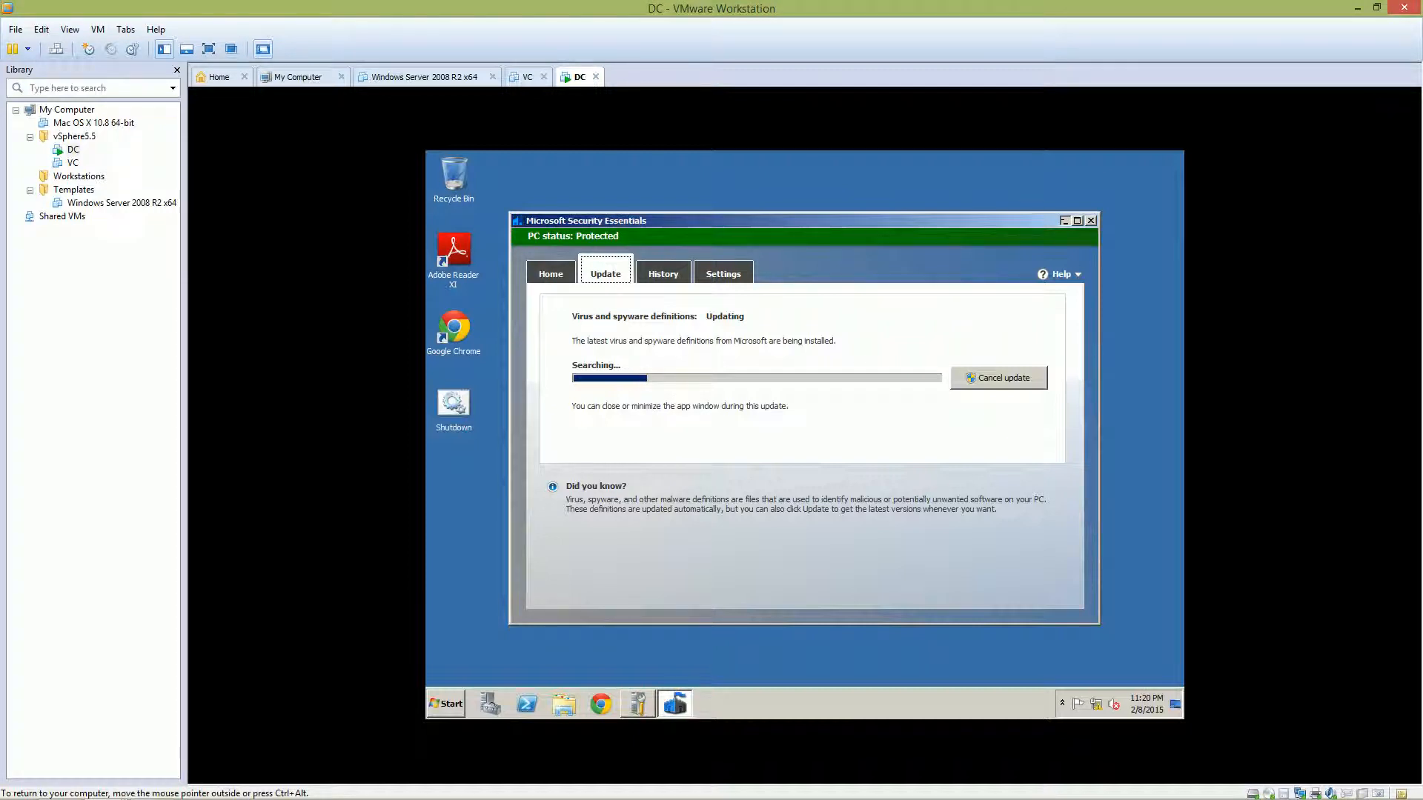
left_click(1064, 220)
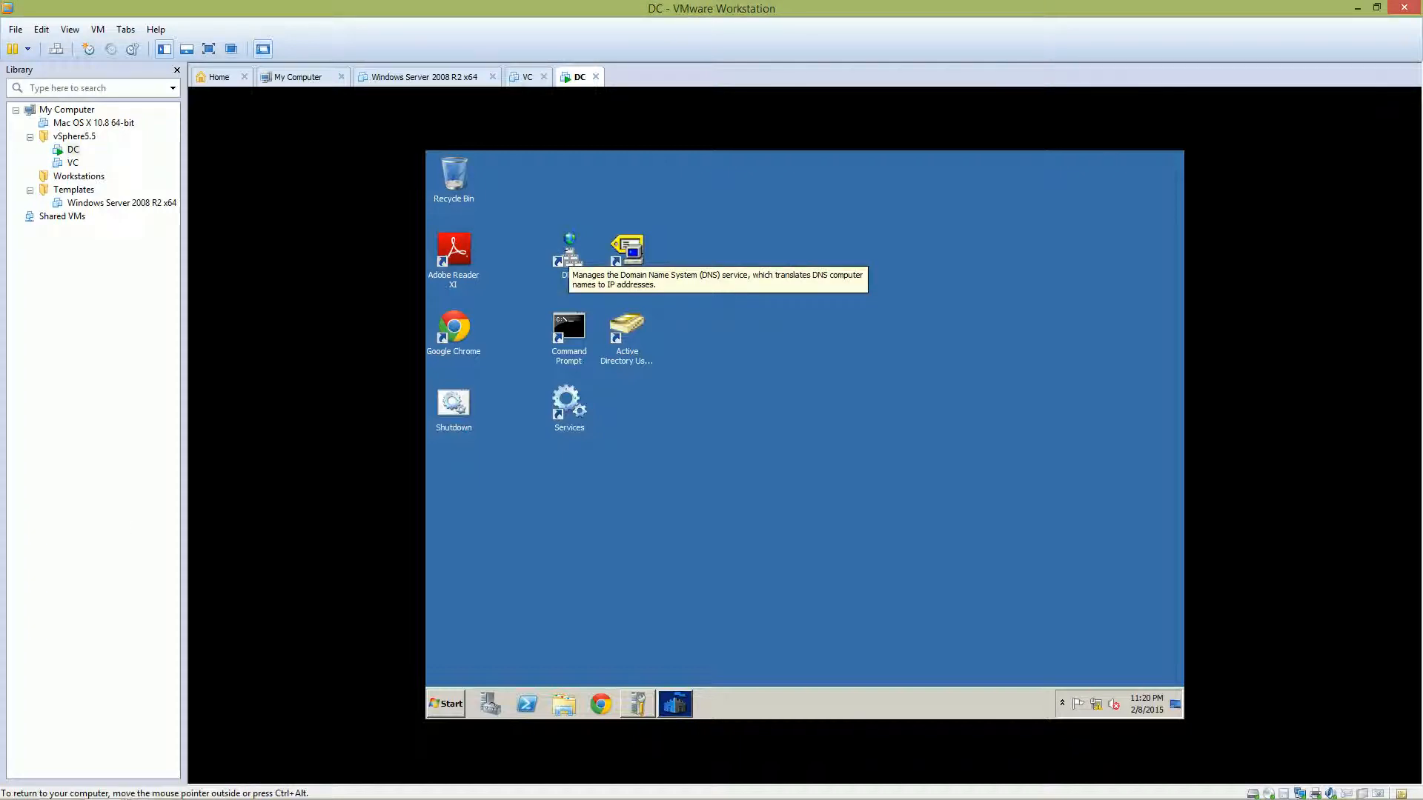
Open DNS Manager from the desktop shortcut, expand DC, and start a new Reverse Lookup Zone
left_click(569, 253)
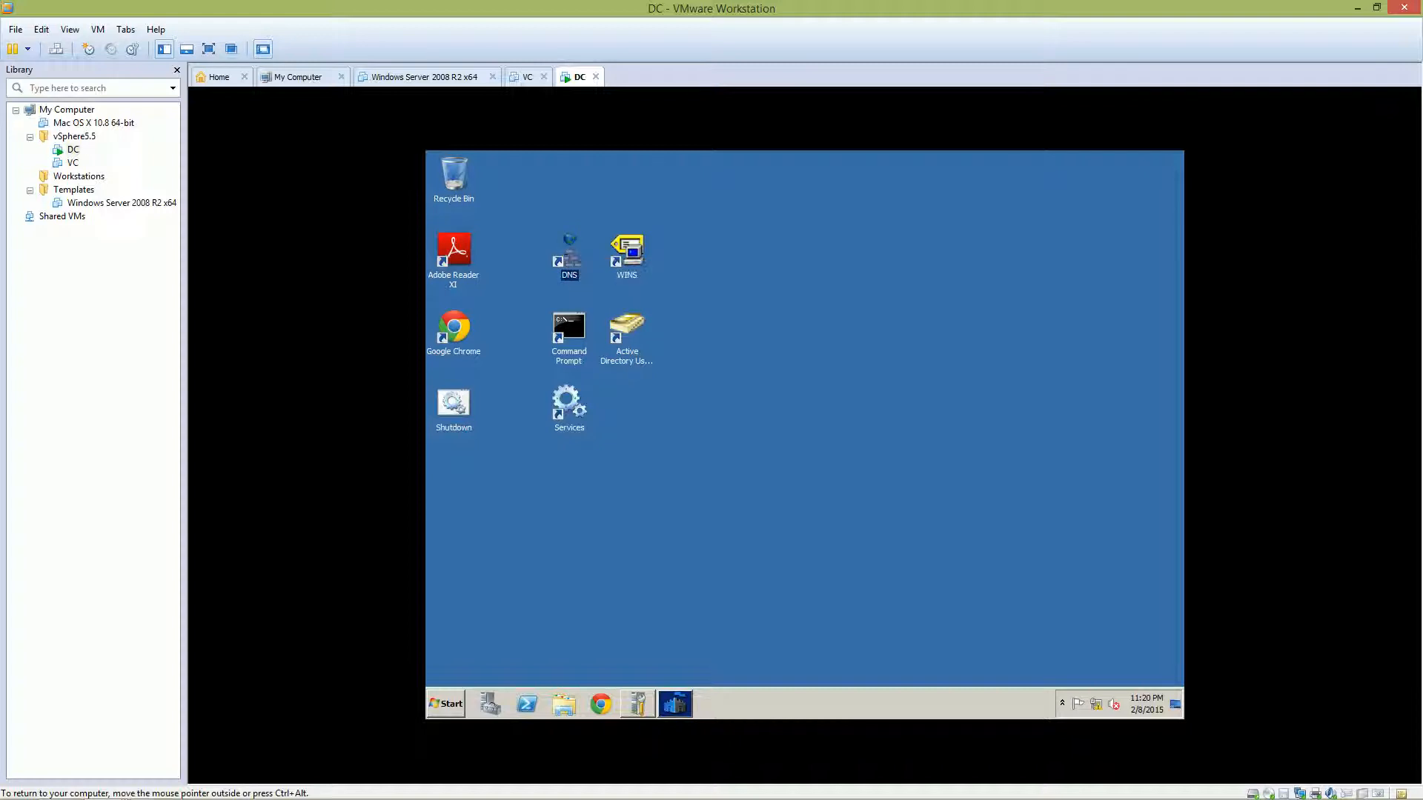
double_click(569, 254)
left_click(498, 260)
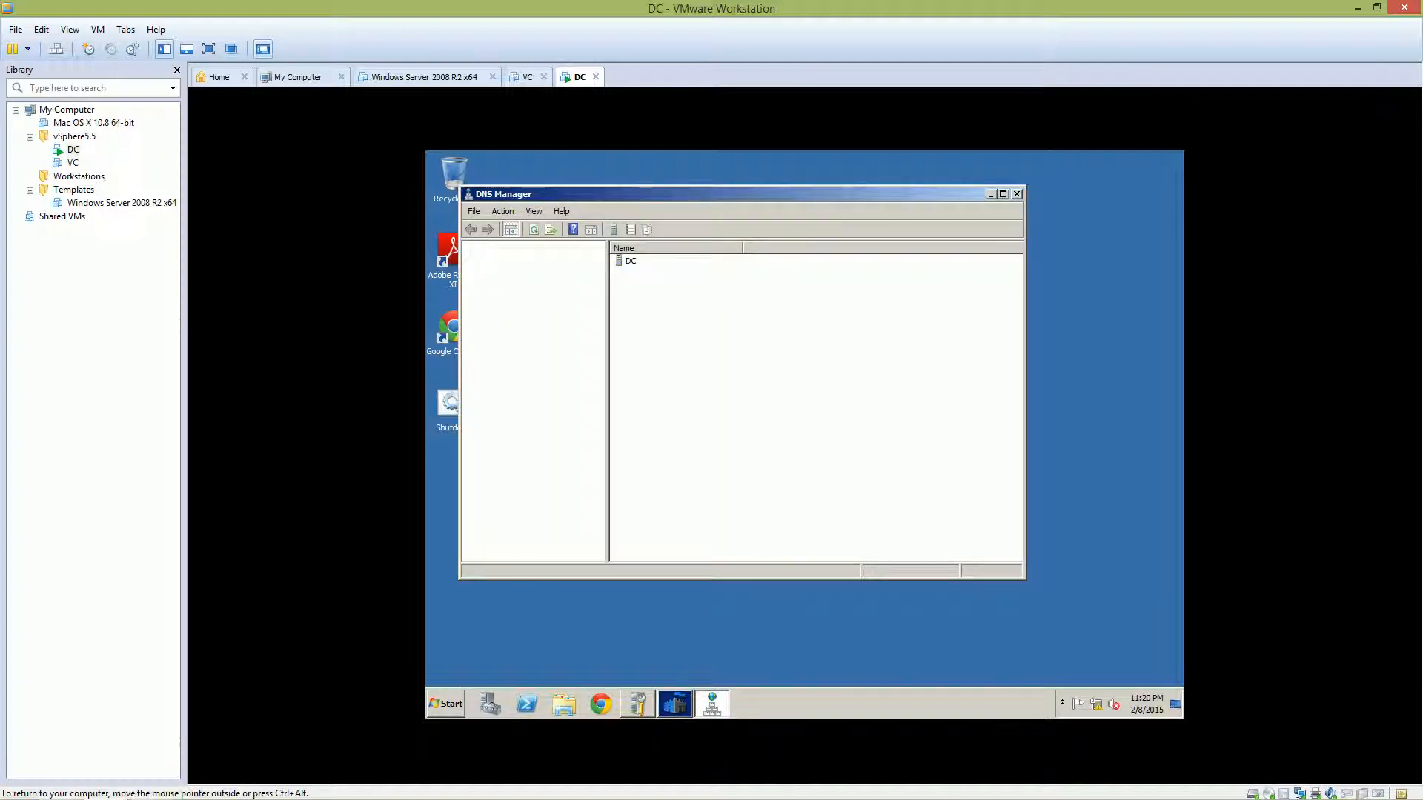
left_click(472, 261)
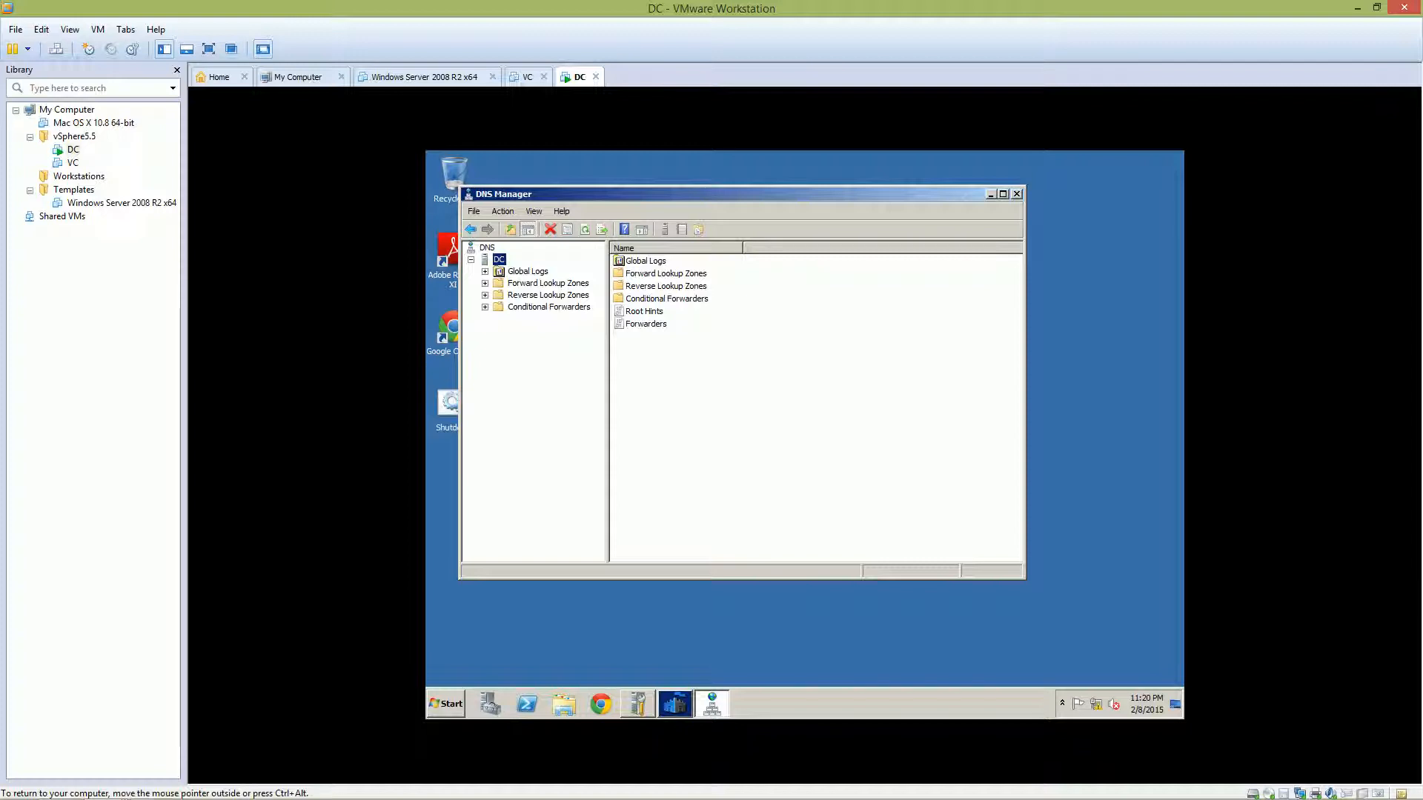
left_click(515, 294)
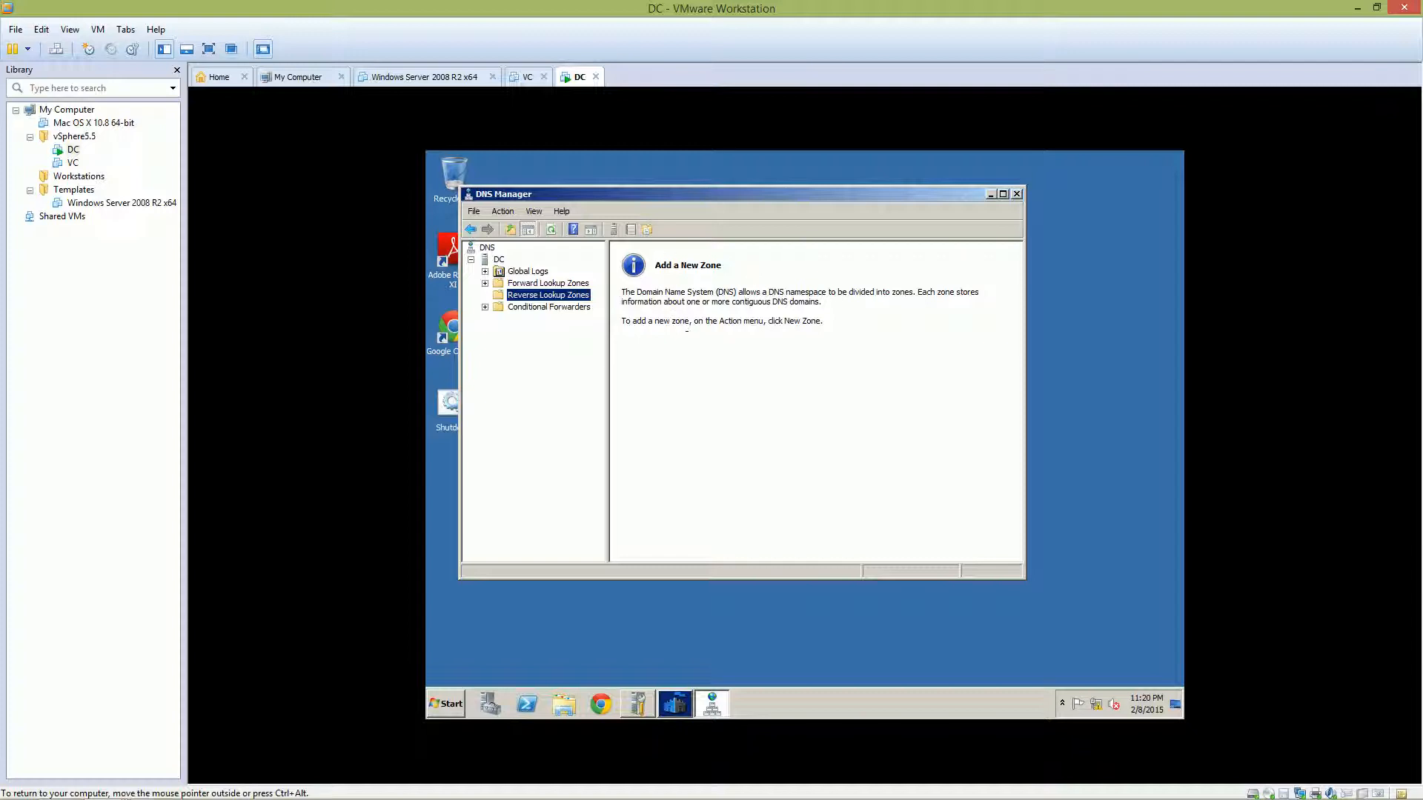
left_click(687, 331)
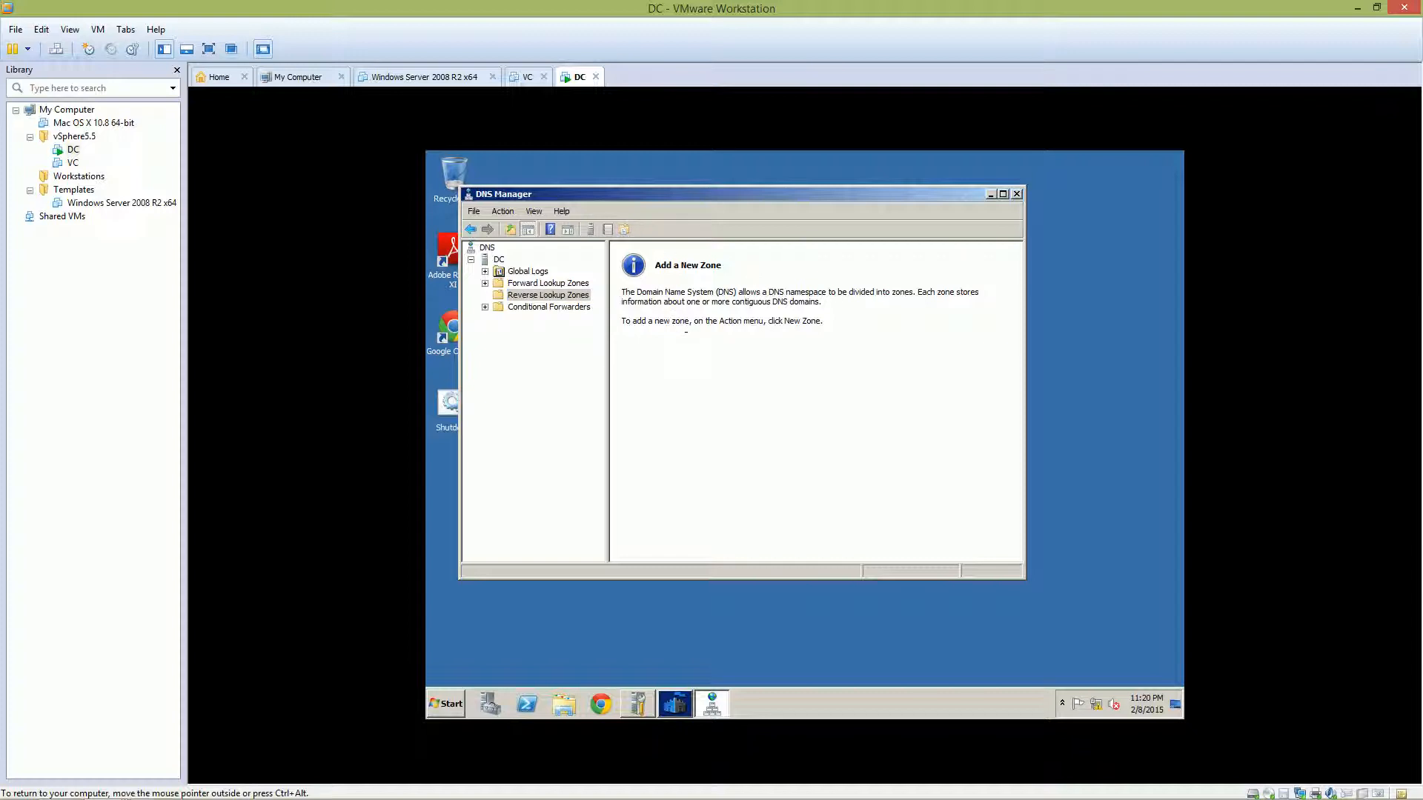
right_click(585, 297)
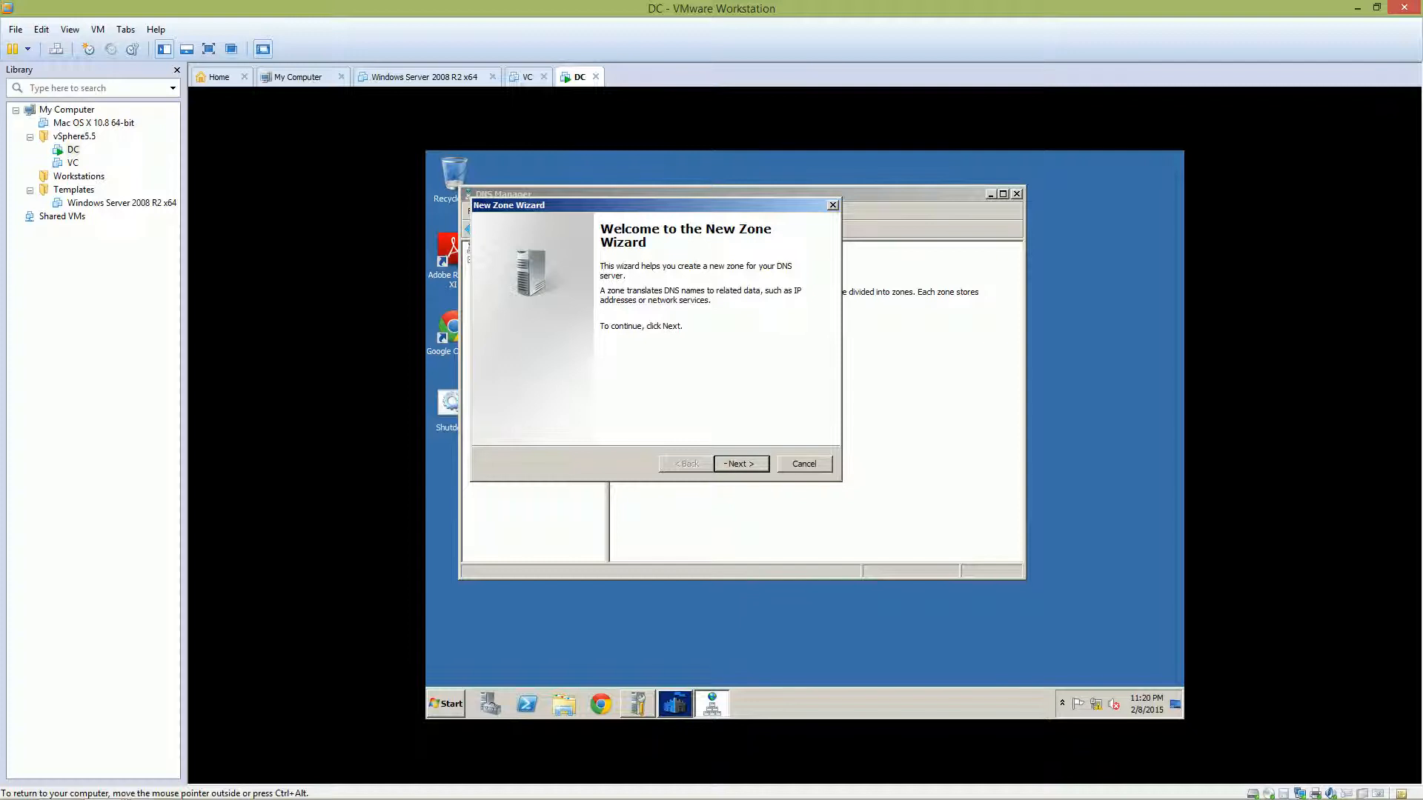
Choose an AD-stored primary zone, domain-wide replication, and an IPv4 reverse lookup zone
left_click(725, 464)
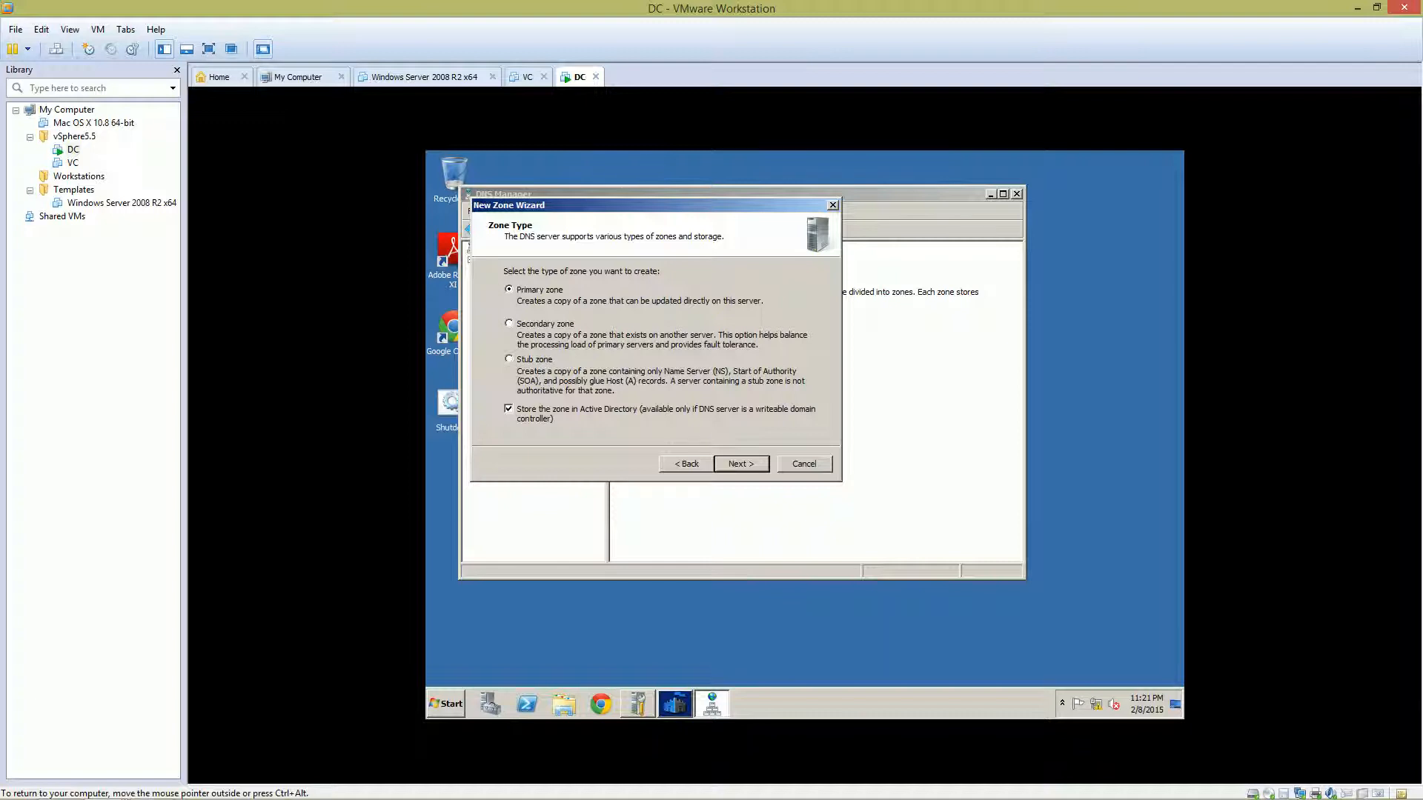
left_click(732, 462)
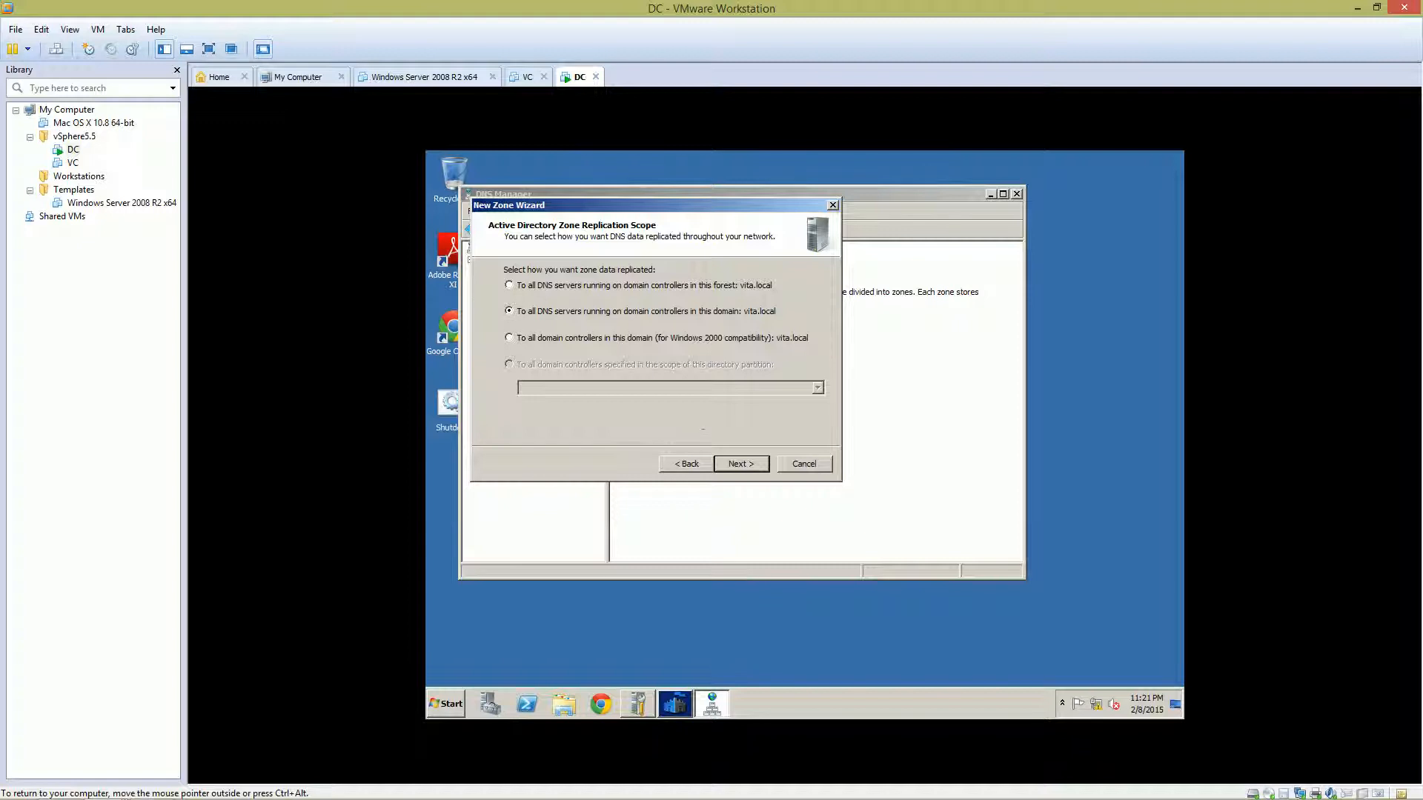
key("Return")
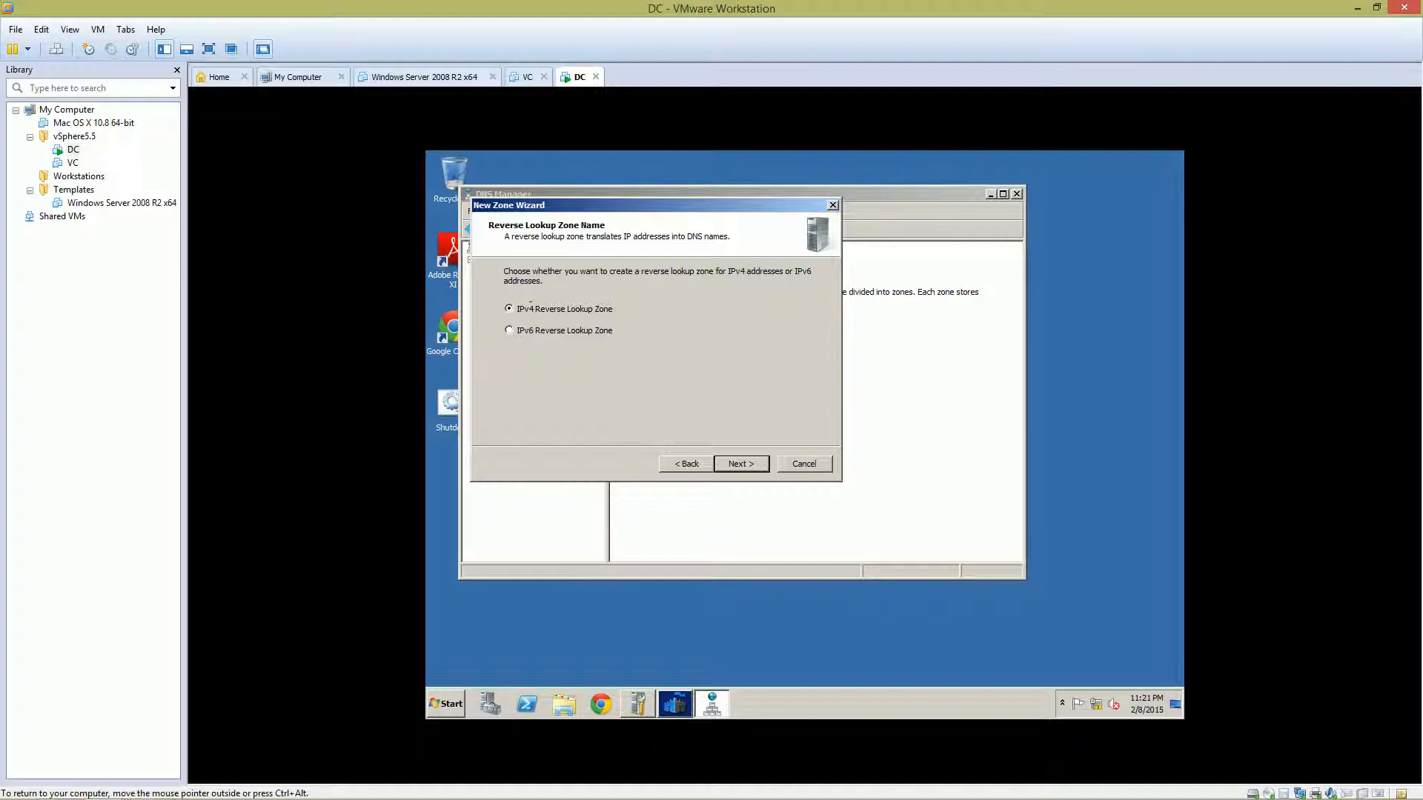
key("Return")
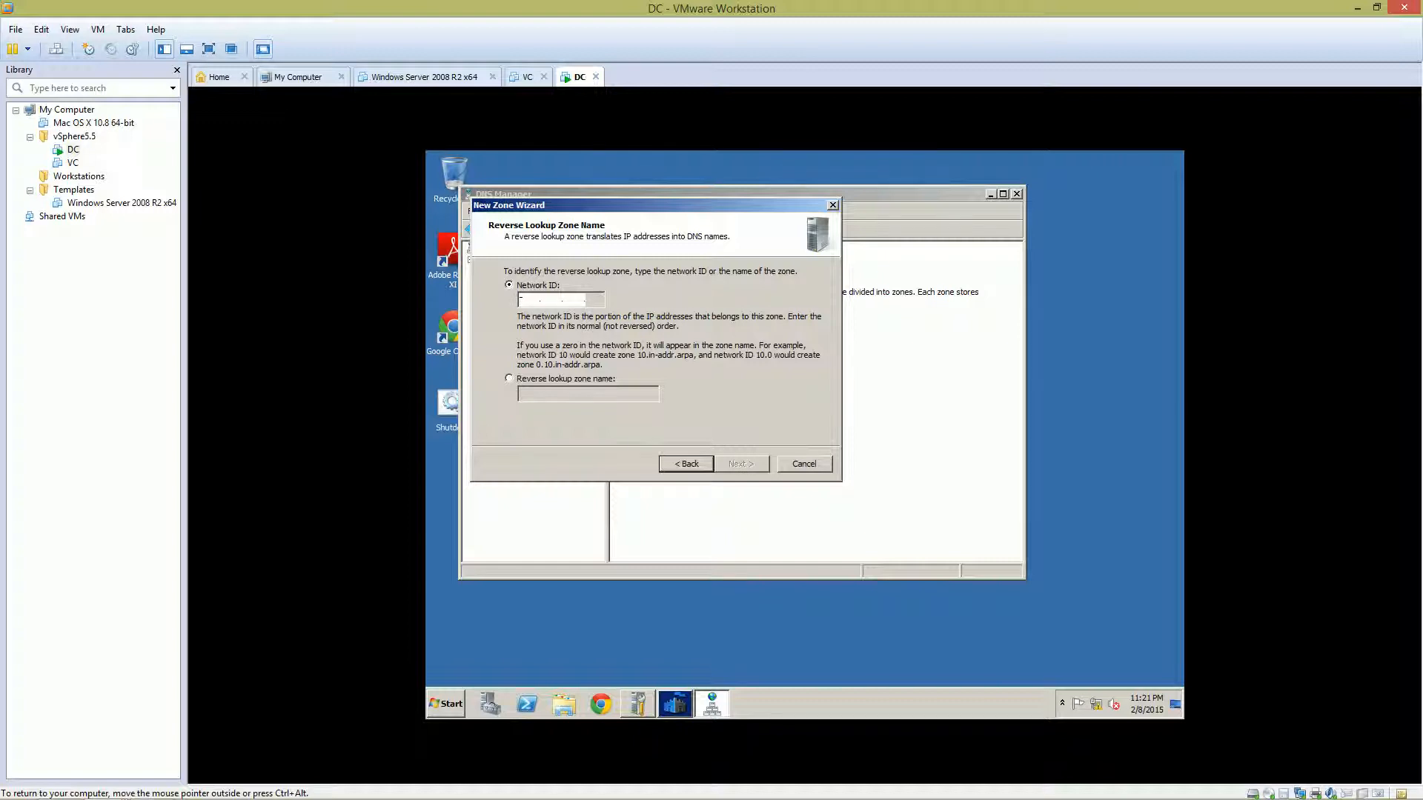
Create the reverse zone for network ID 192.168.246 with secure-only dynamic updates
type("192.168.")
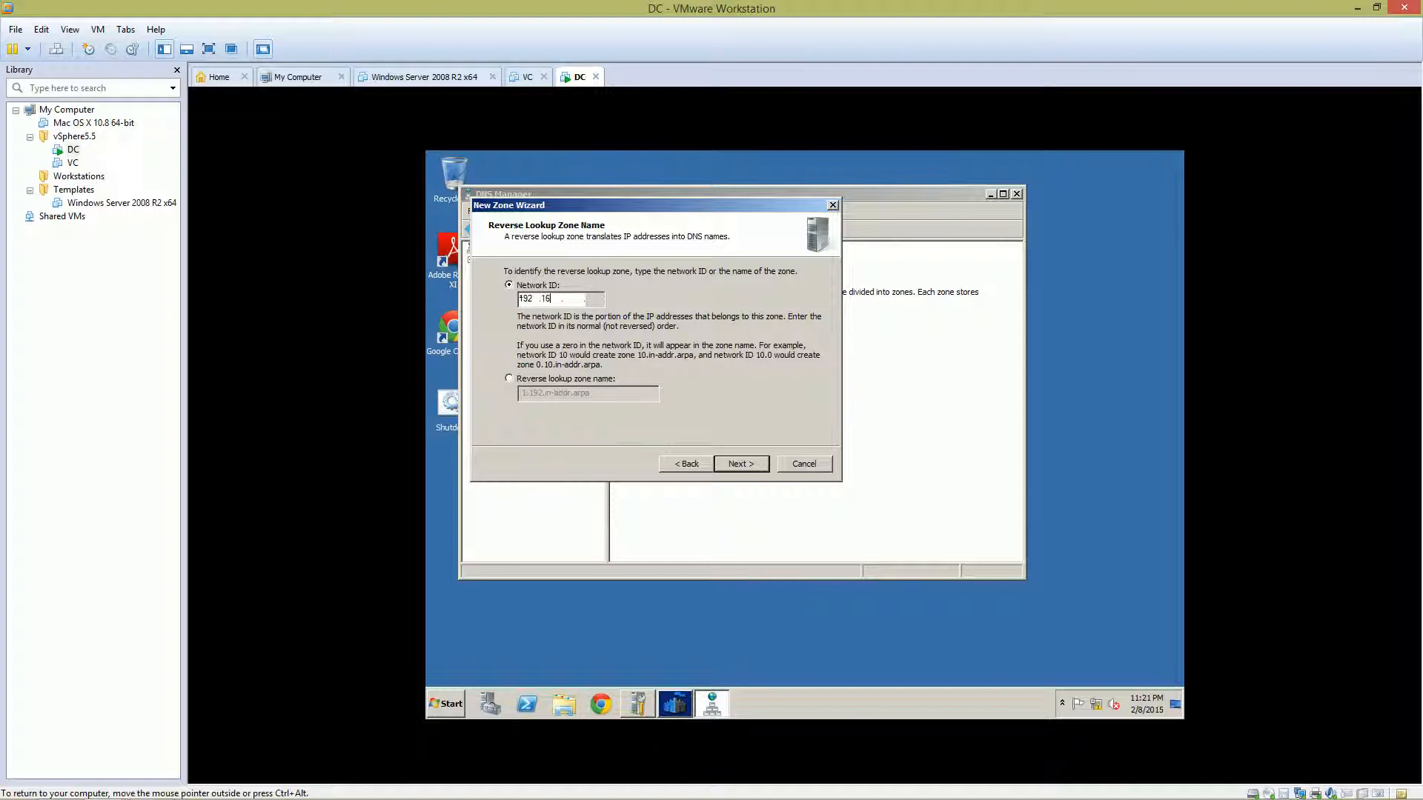
type("246")
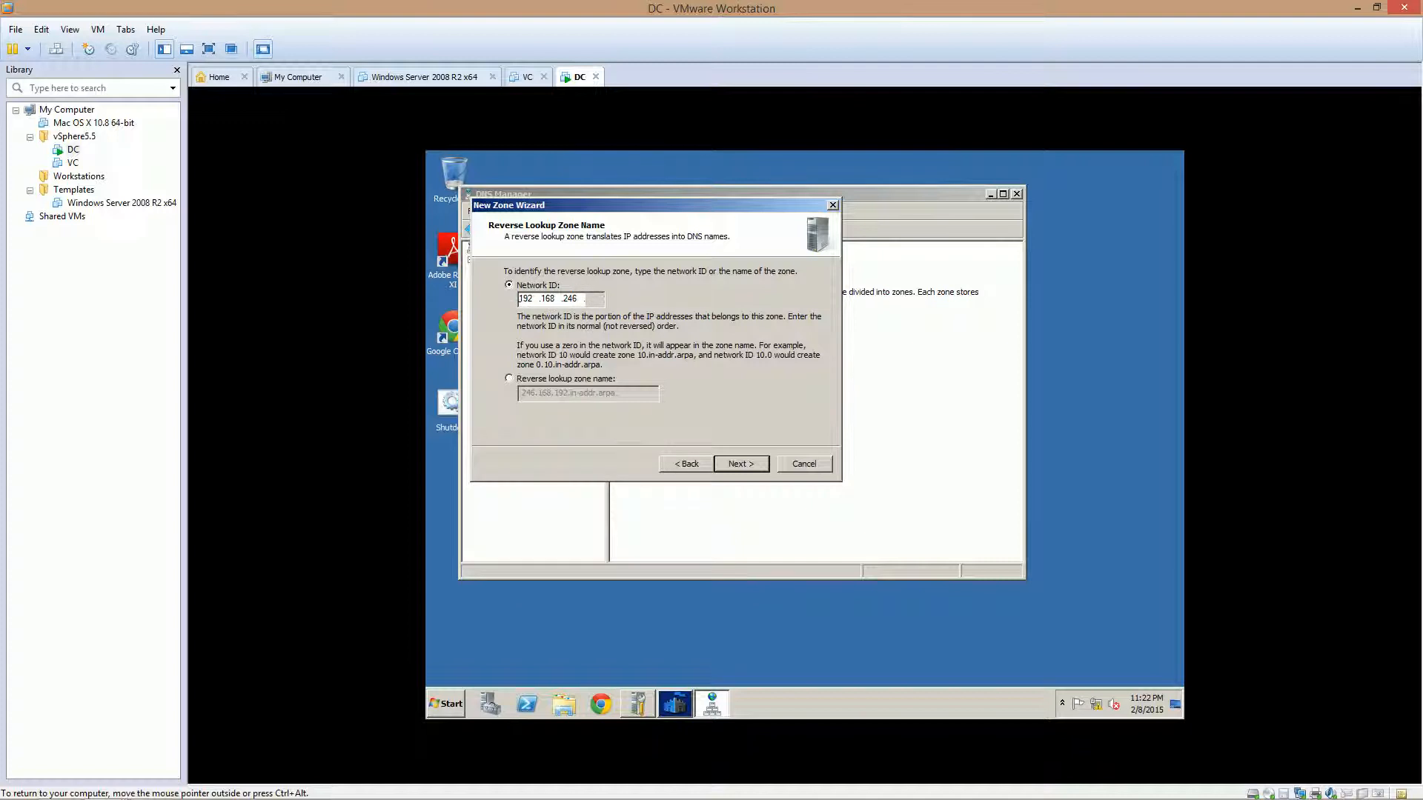
key("Tab")
key("Return")
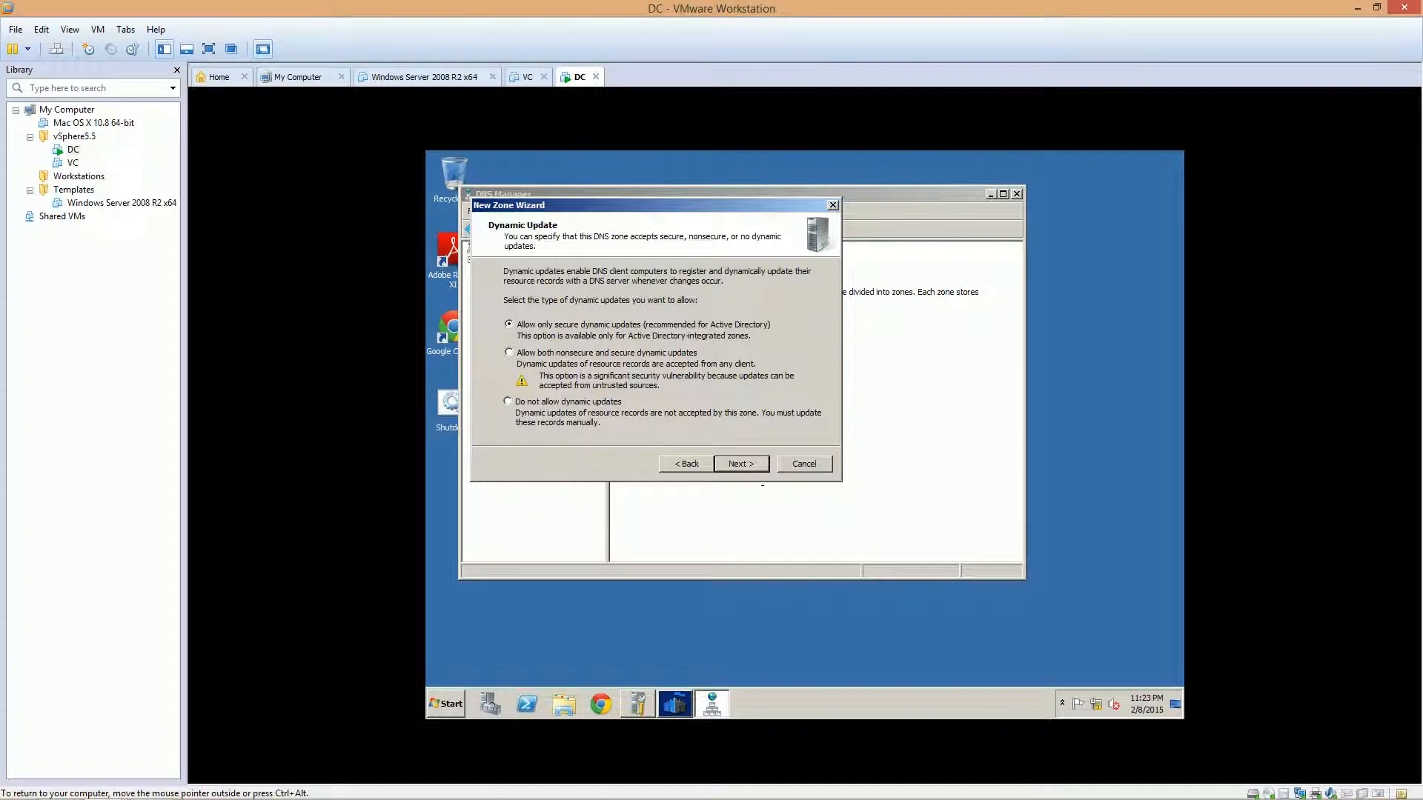
left_click(741, 464)
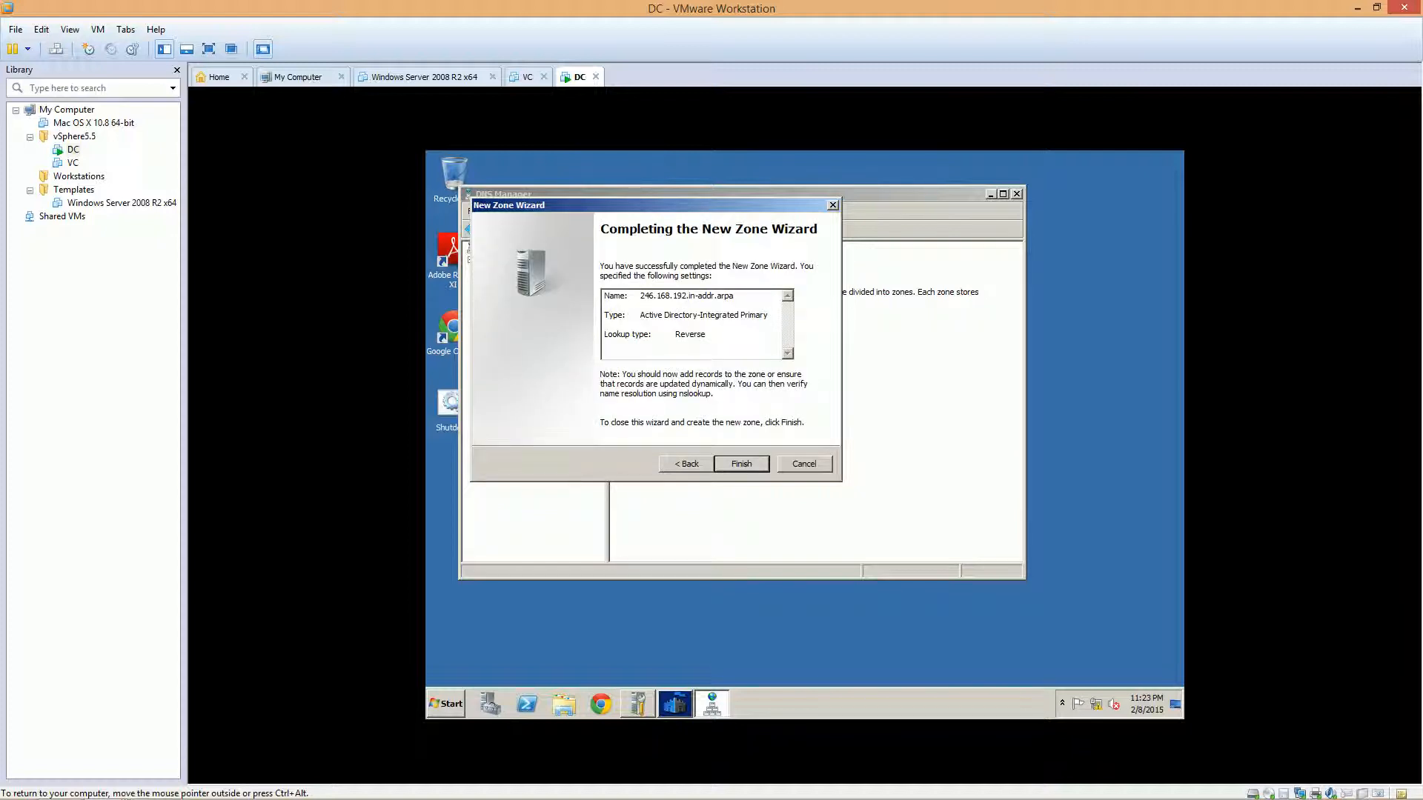
left_click(741, 464)
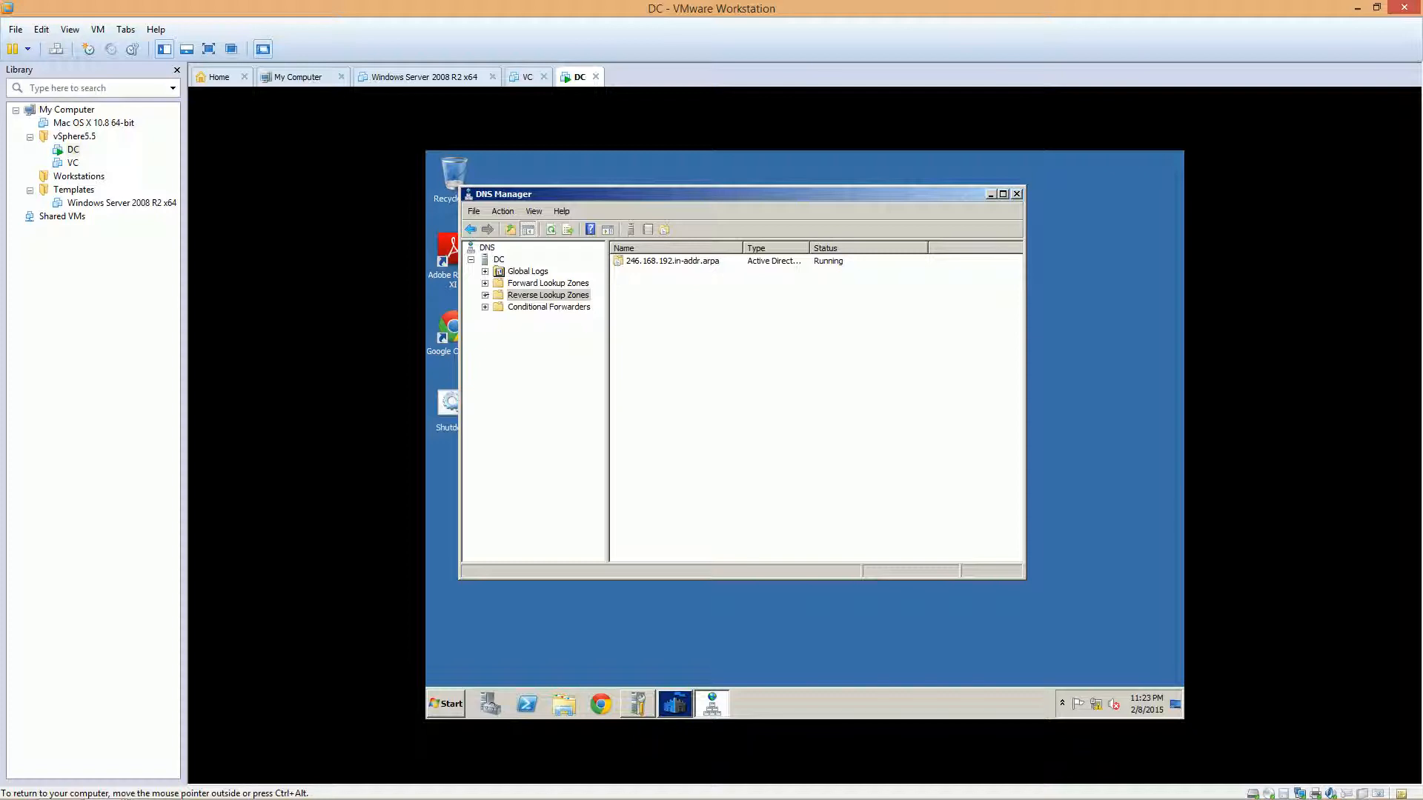
Open the 246.168.192.in-addr.arpa zone and start a new Host (A or AAAA) record
left_click(485, 295)
left_click(562, 307)
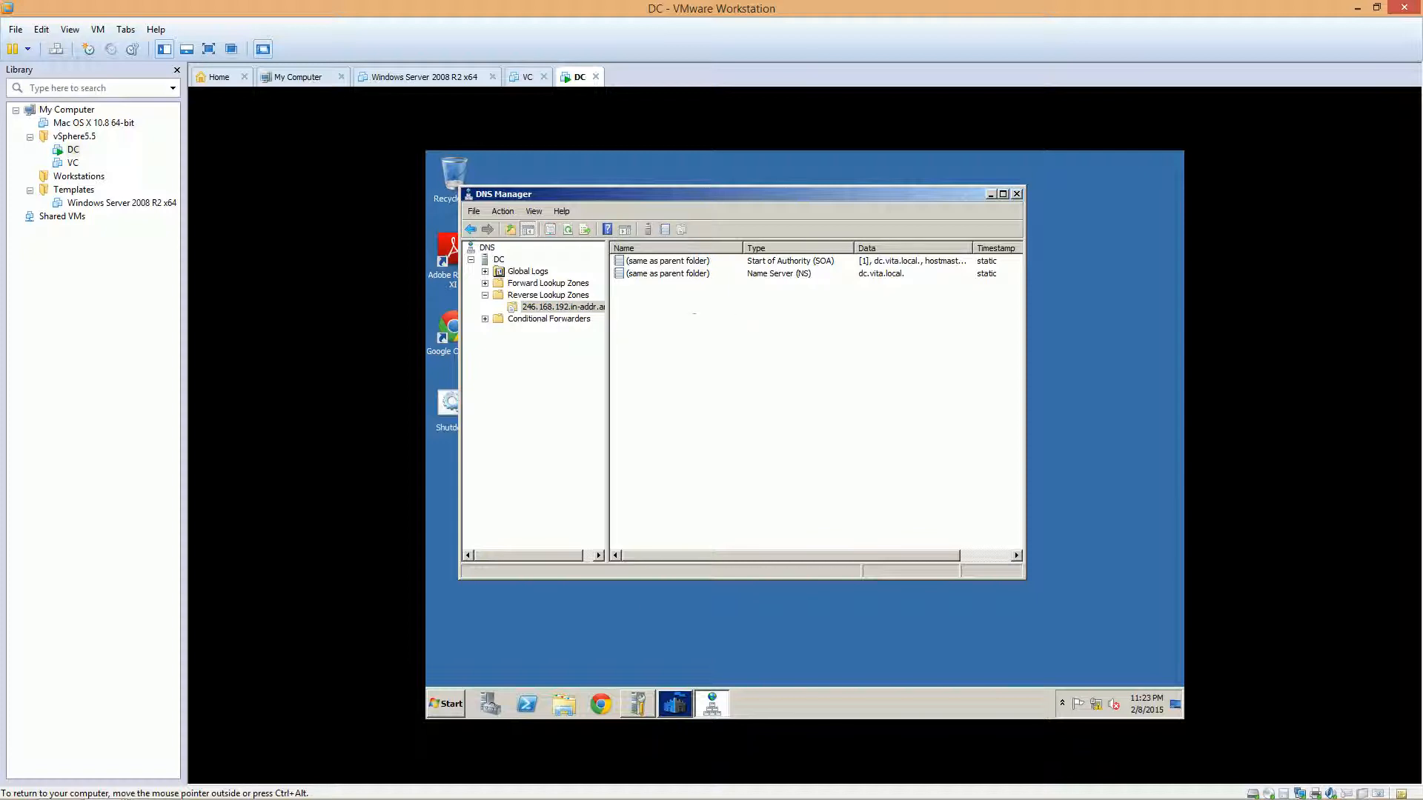
right_click(695, 314)
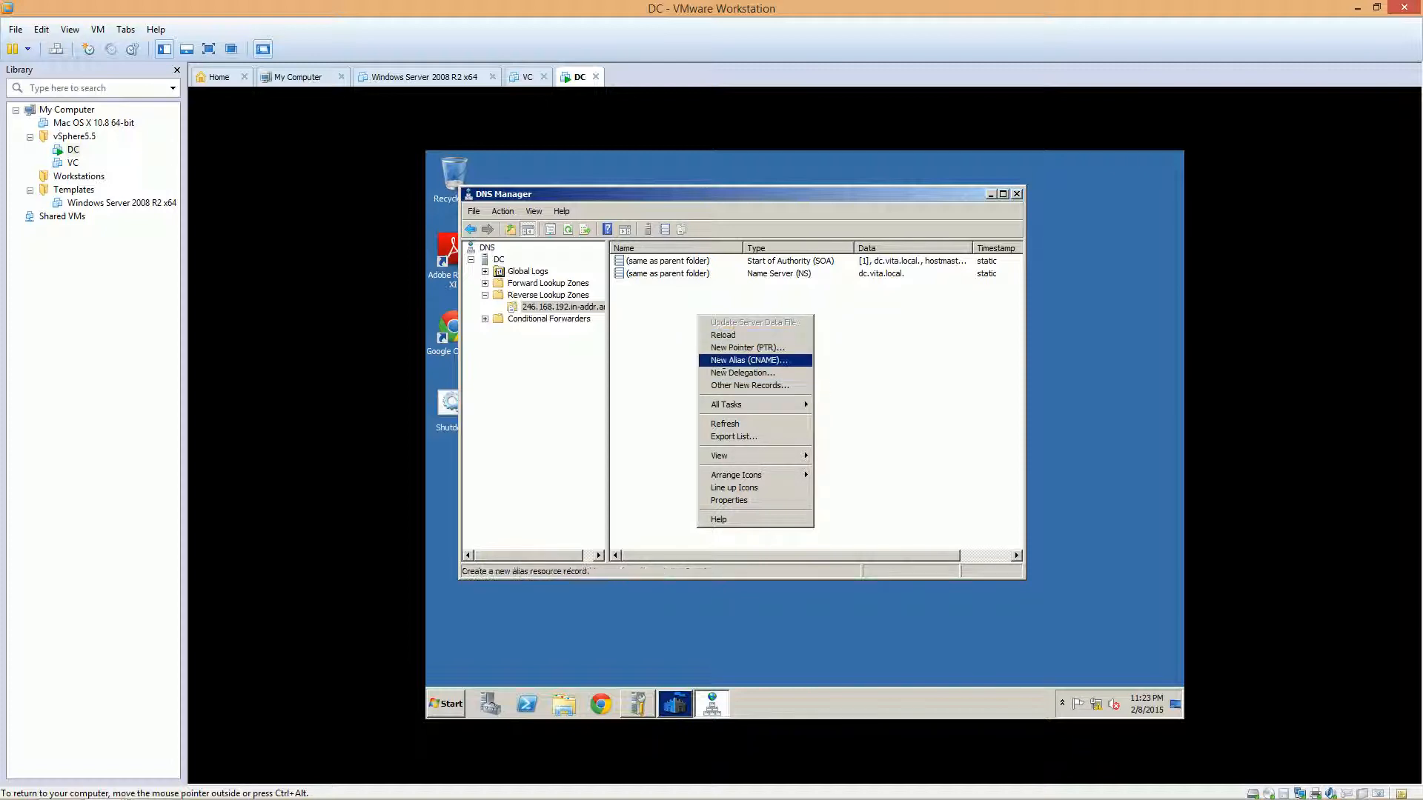
right_click(664, 301)
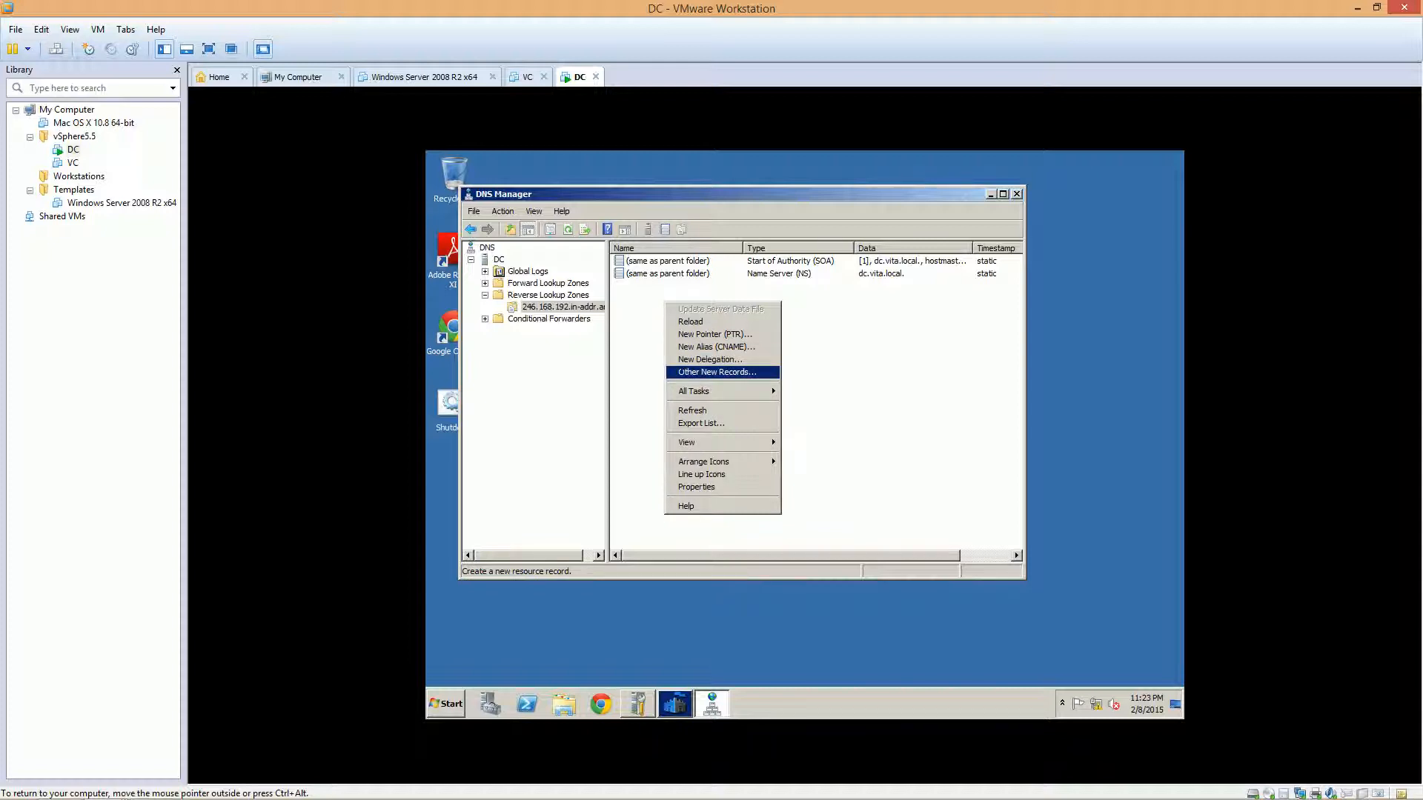
left_click(717, 372)
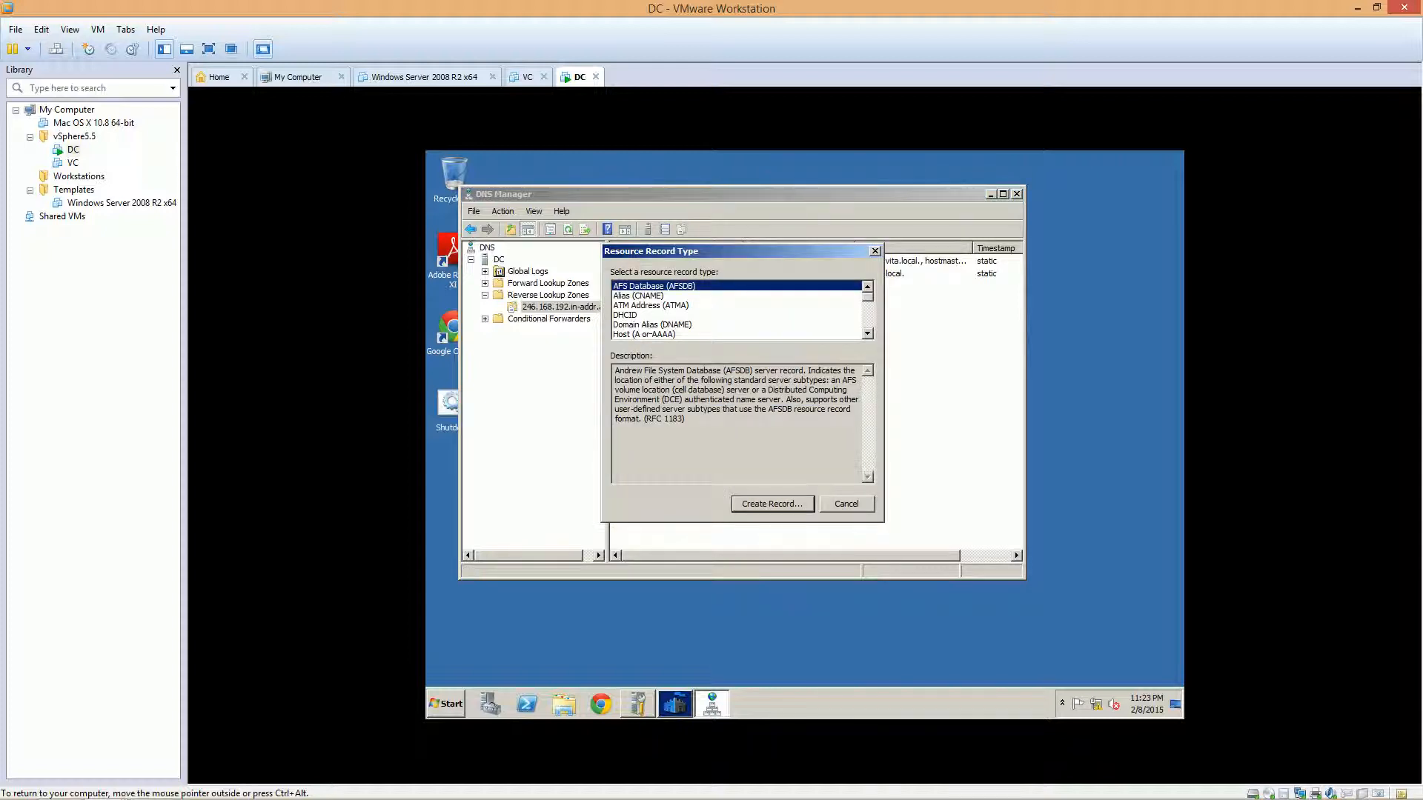
left_click(653, 335)
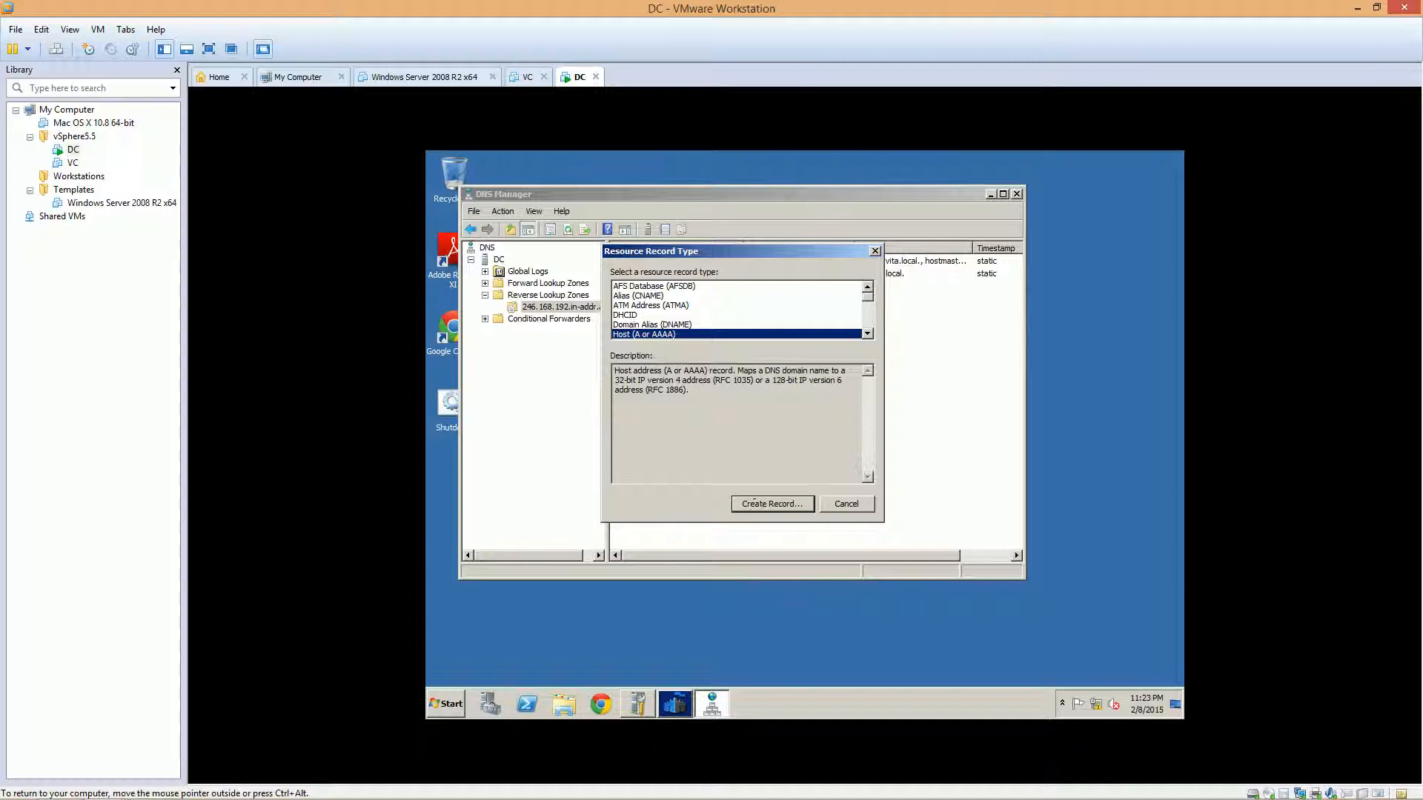
left_click(753, 504)
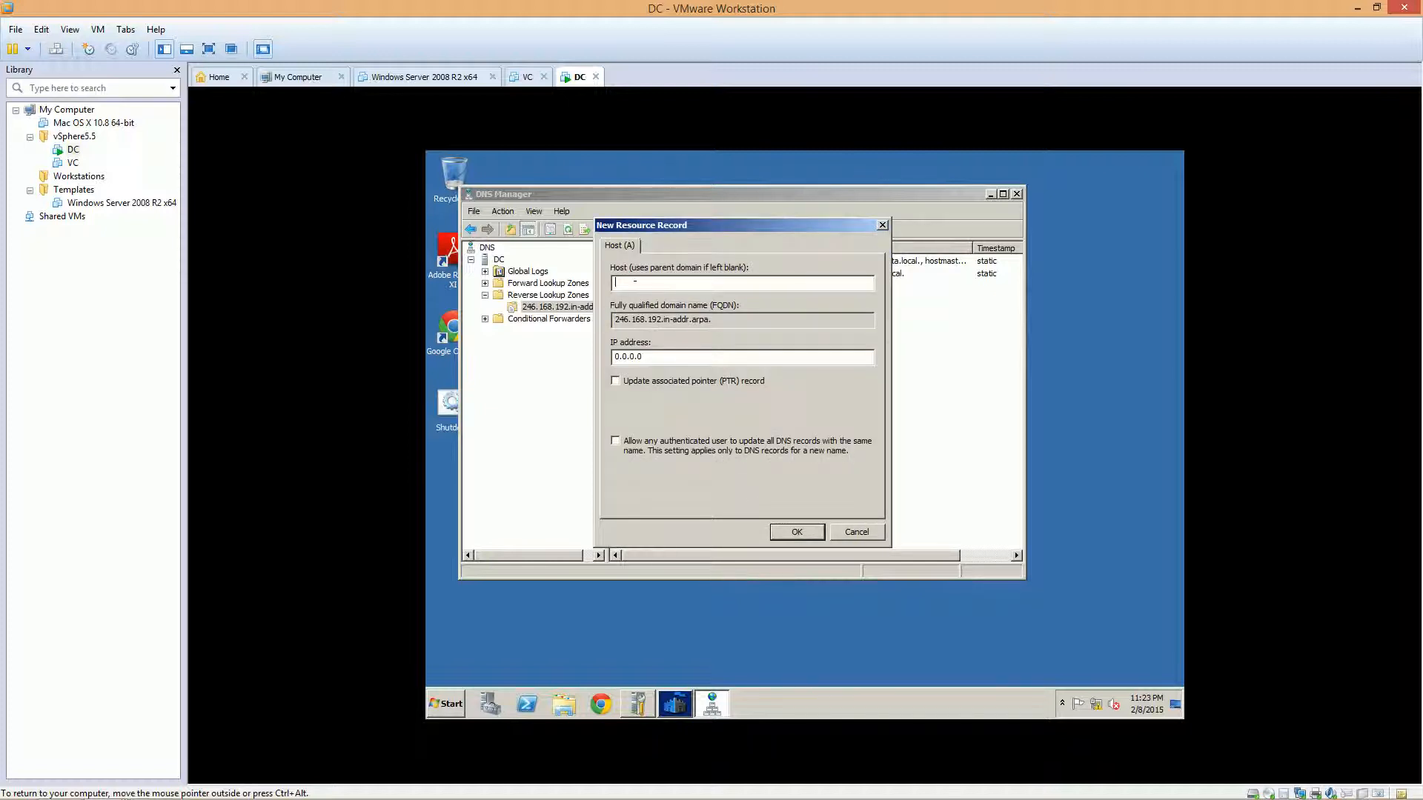
Add host records esxi1 (192.168.246.21) and esxi2 (192.168.246.22) to the reverse zone
type("esxi")
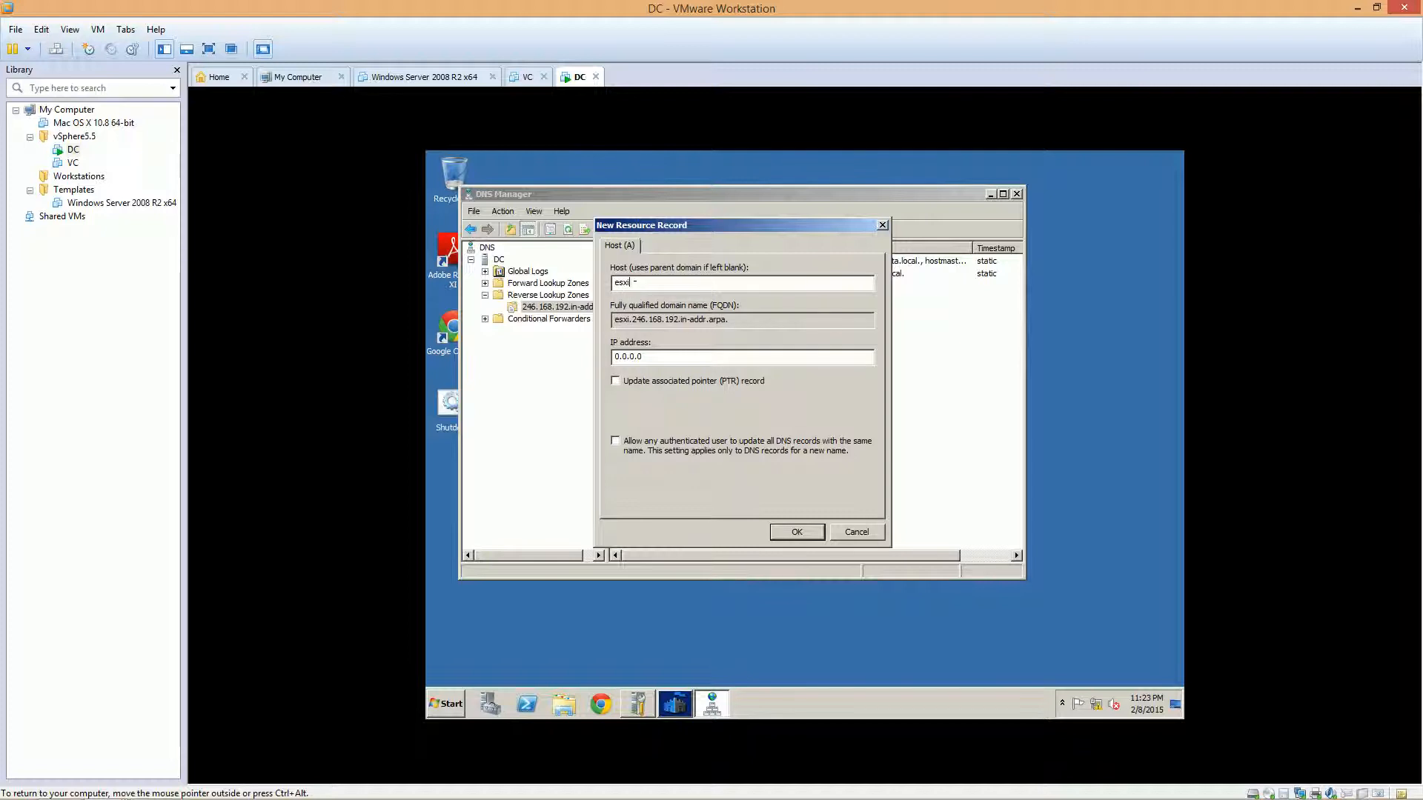
type("1")
key("Tab")
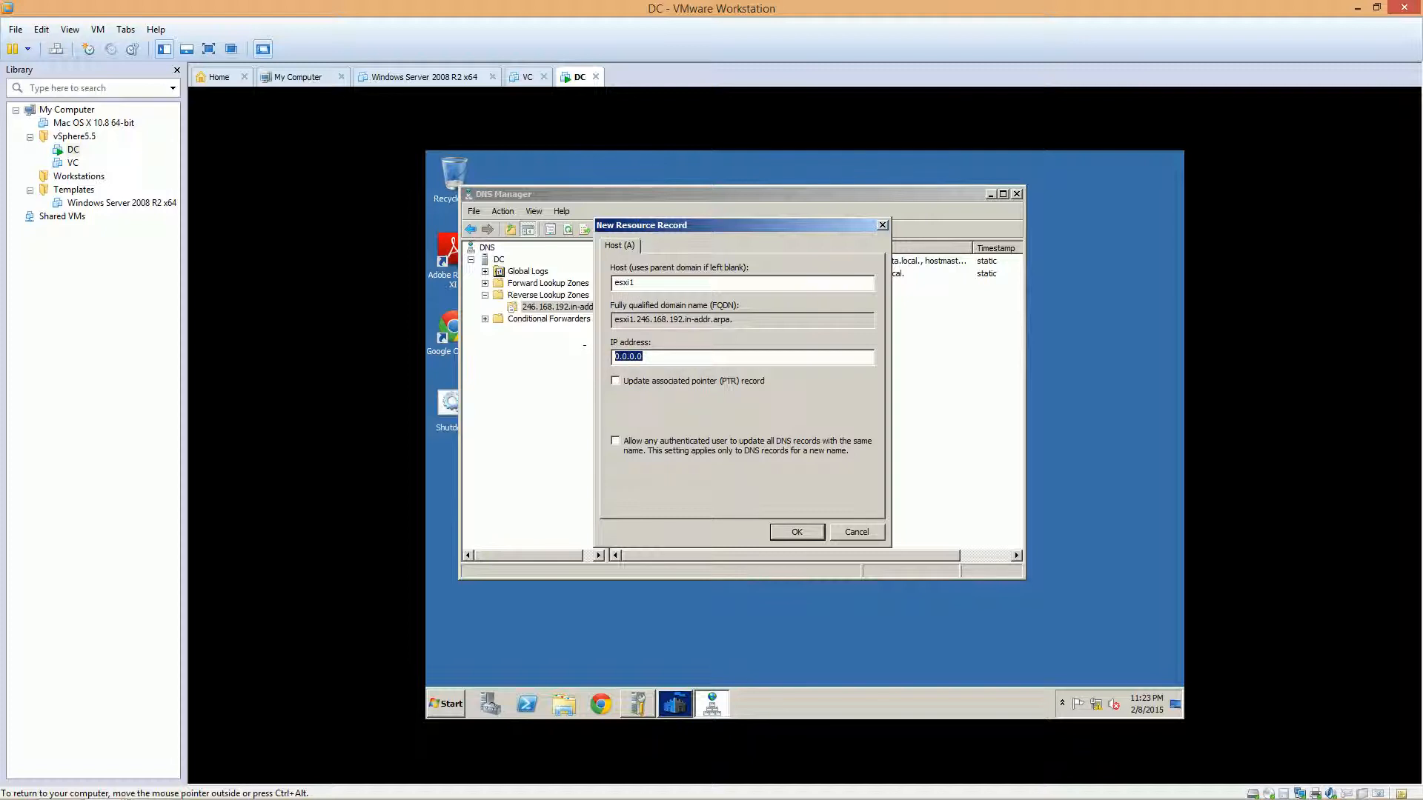
type("192.168.246.21")
left_click_drag(681, 284, 612, 284)
left_click_drag(738, 357, 613, 357)
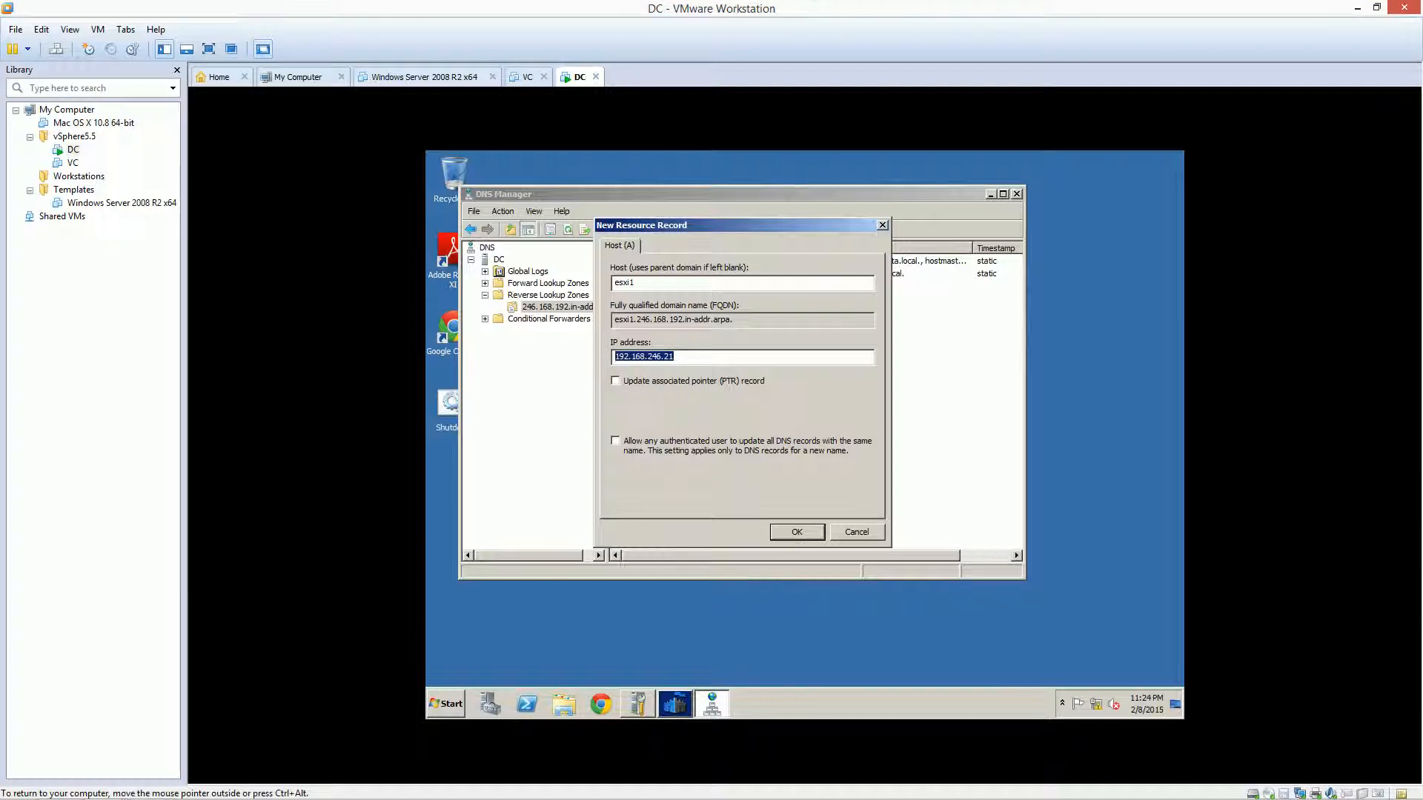
left_click(797, 532)
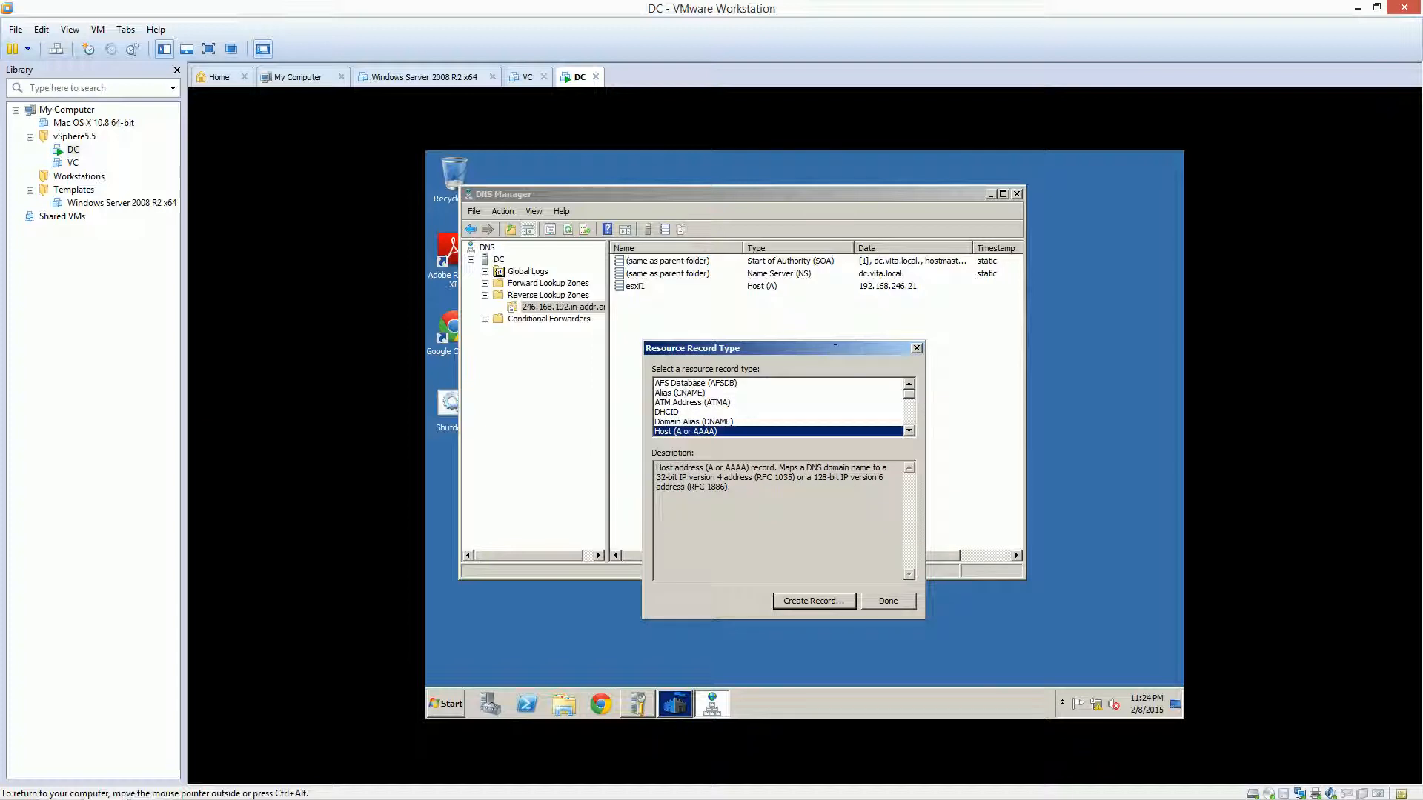
left_click(814, 601)
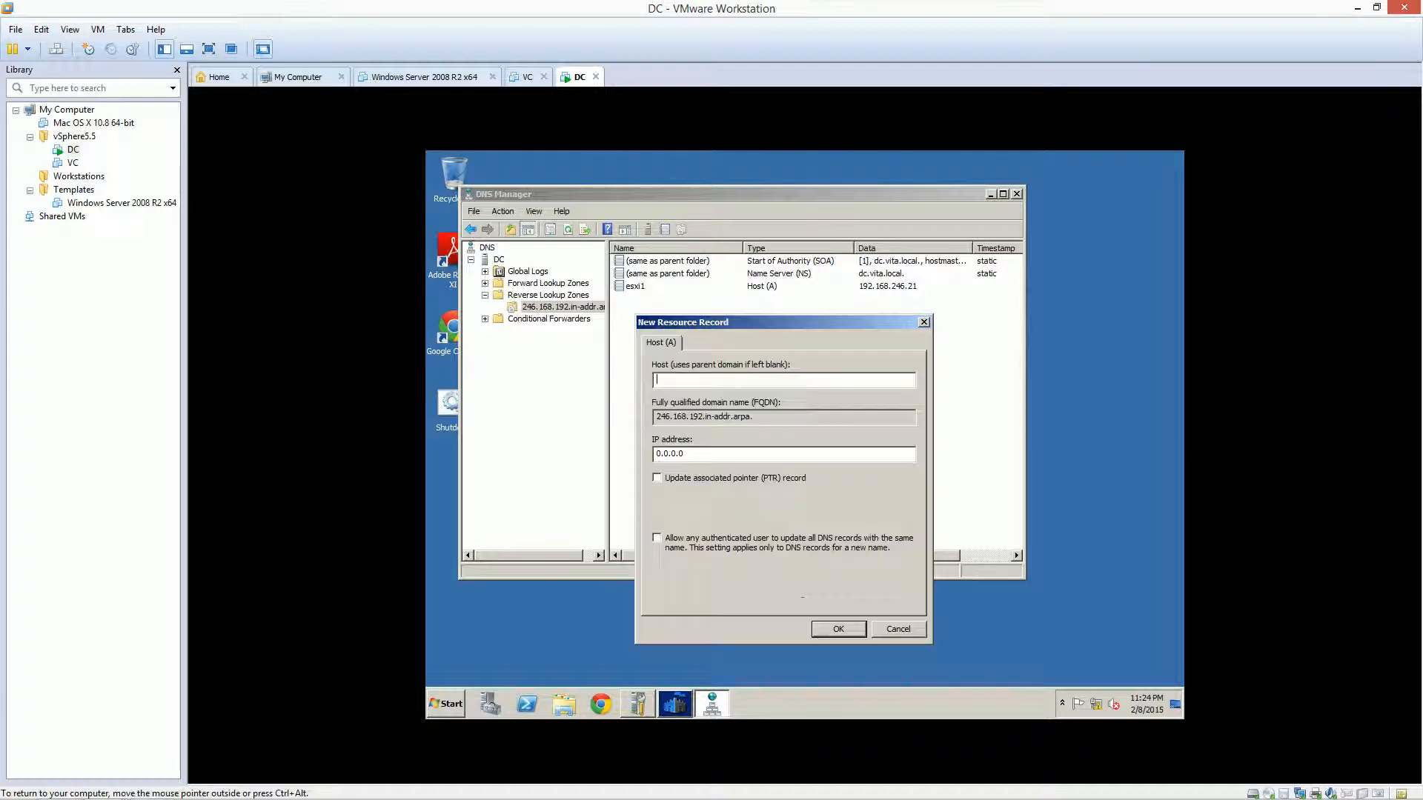
type("esxi2")
key("Tab")
key("Tab")
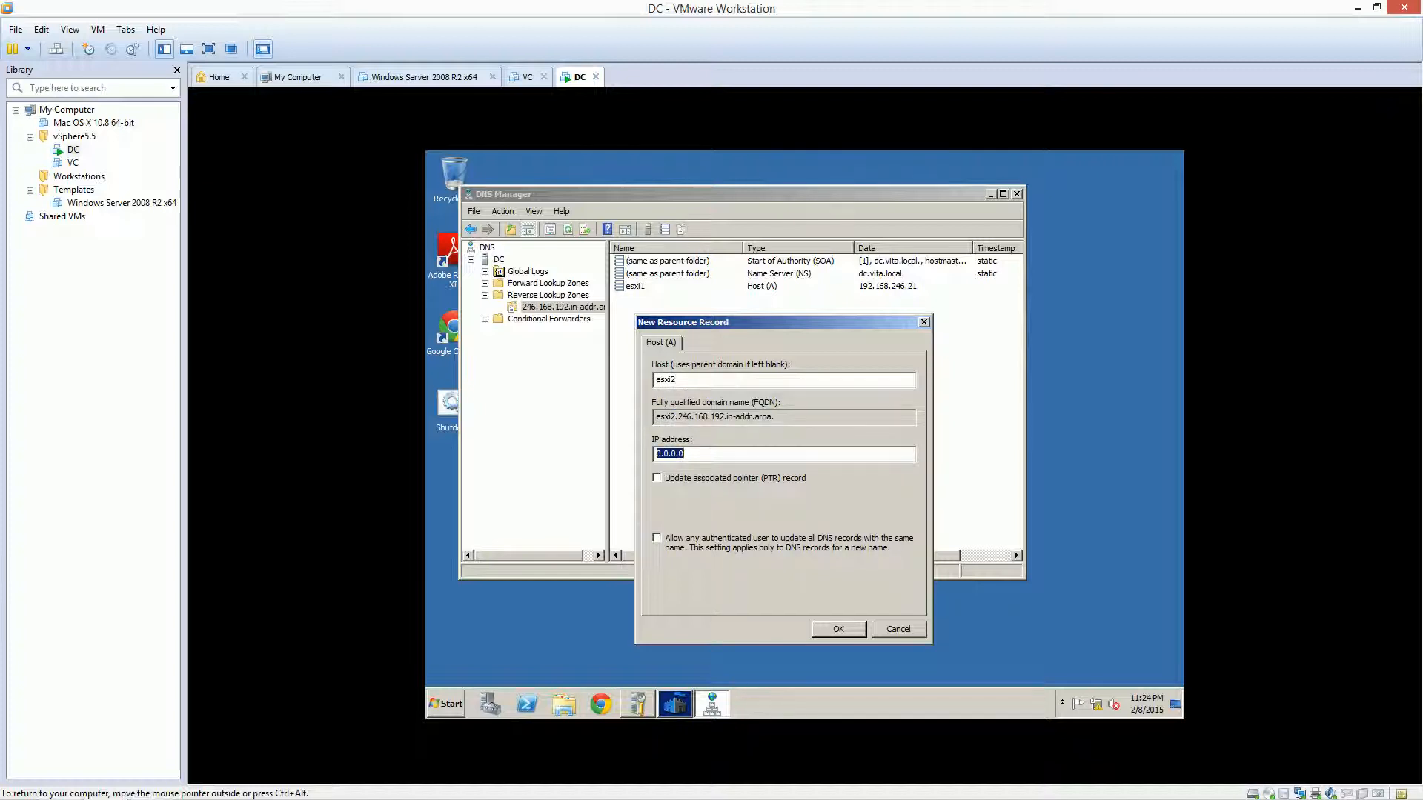
type("192.168.246.22")
left_click(830, 626)
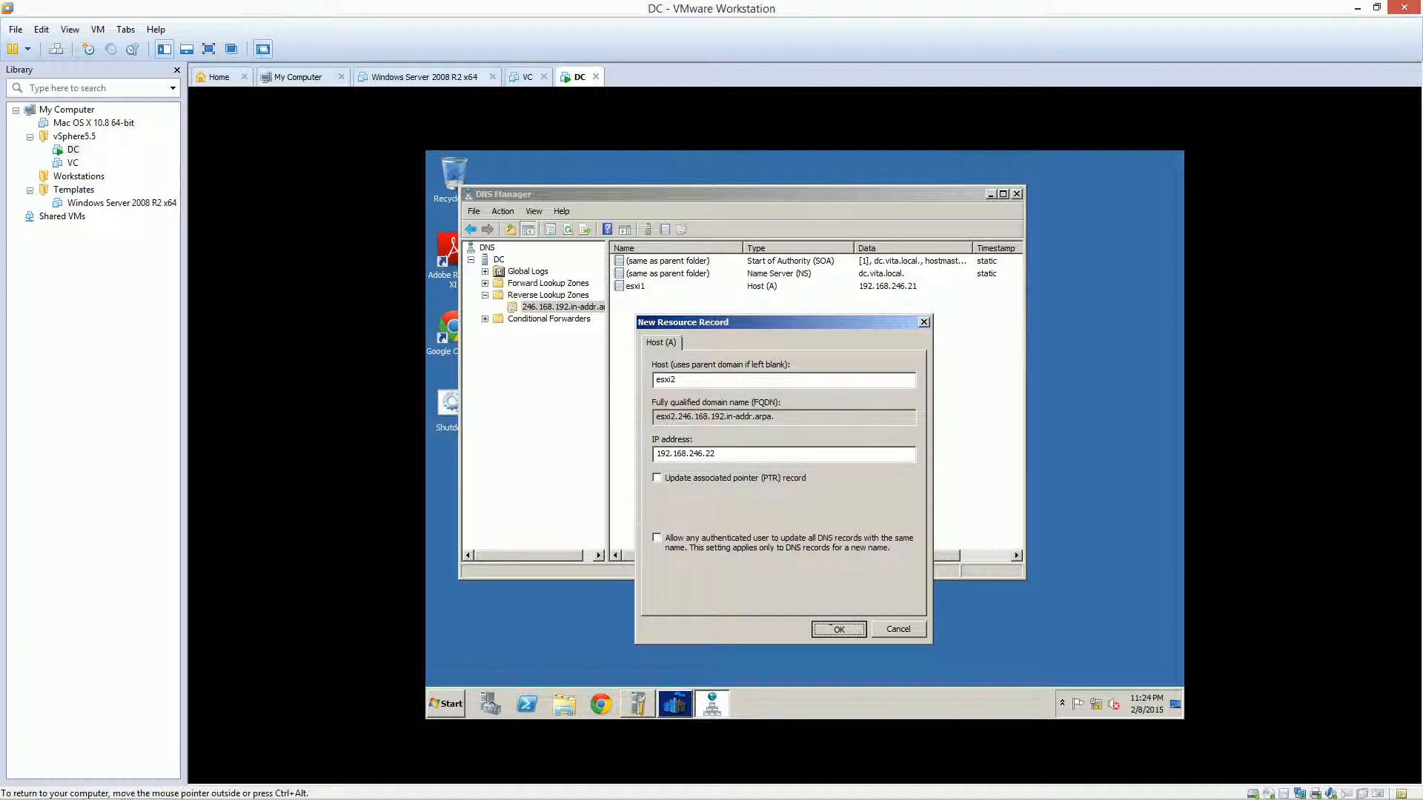
left_click(886, 600)
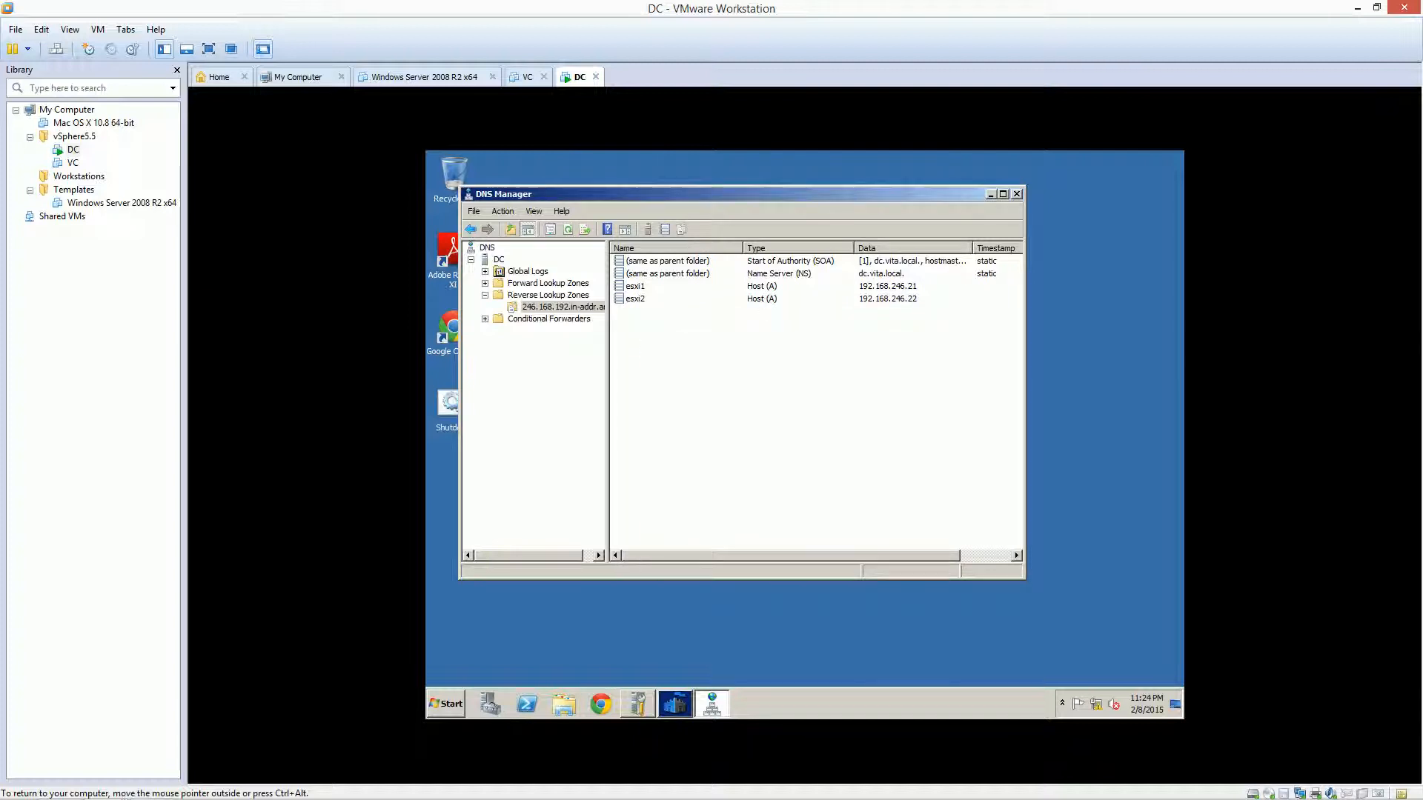
Select the esxi1 and esxi2 records in the reverse zone to review them
left_click(636, 286)
left_click(636, 299)
left_click(636, 286)
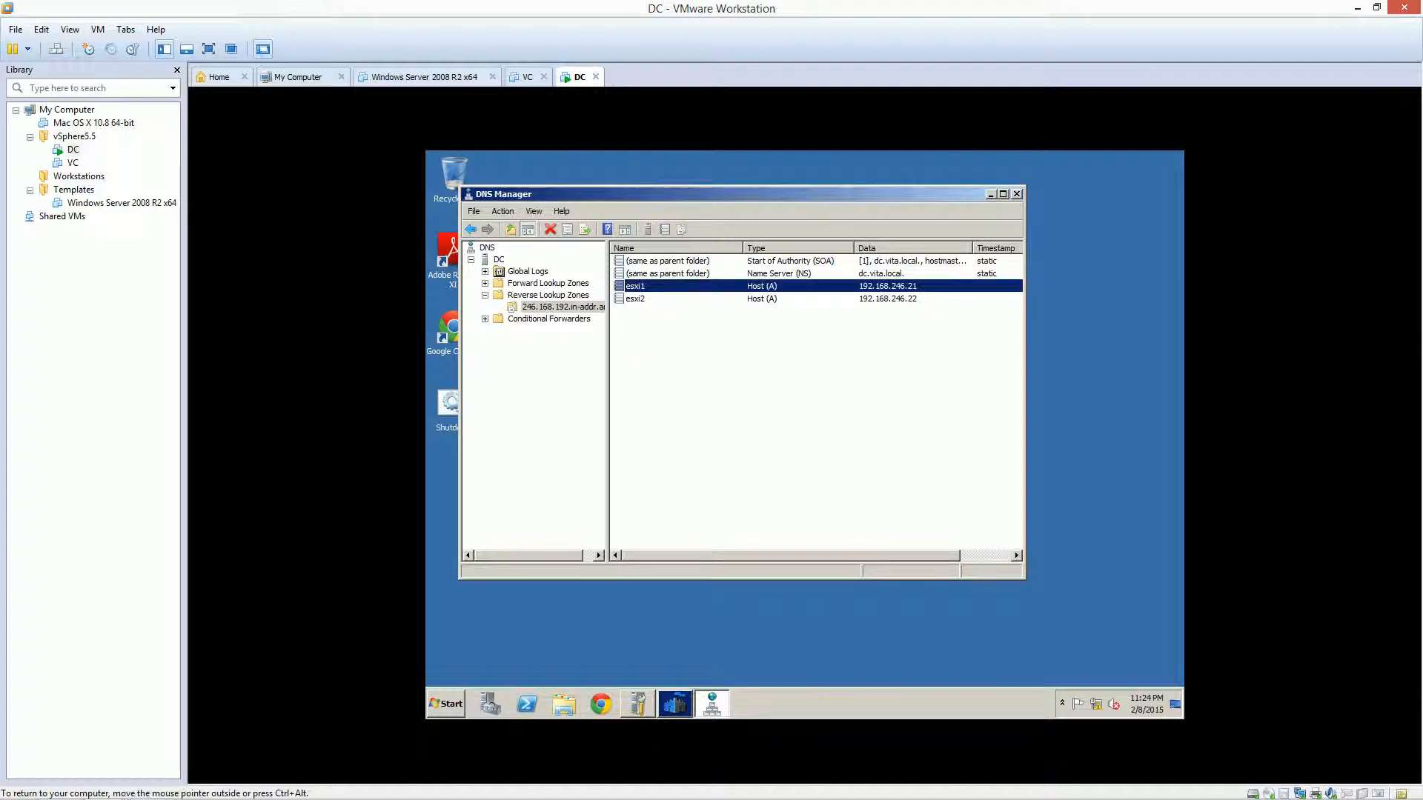
left_click(636, 299)
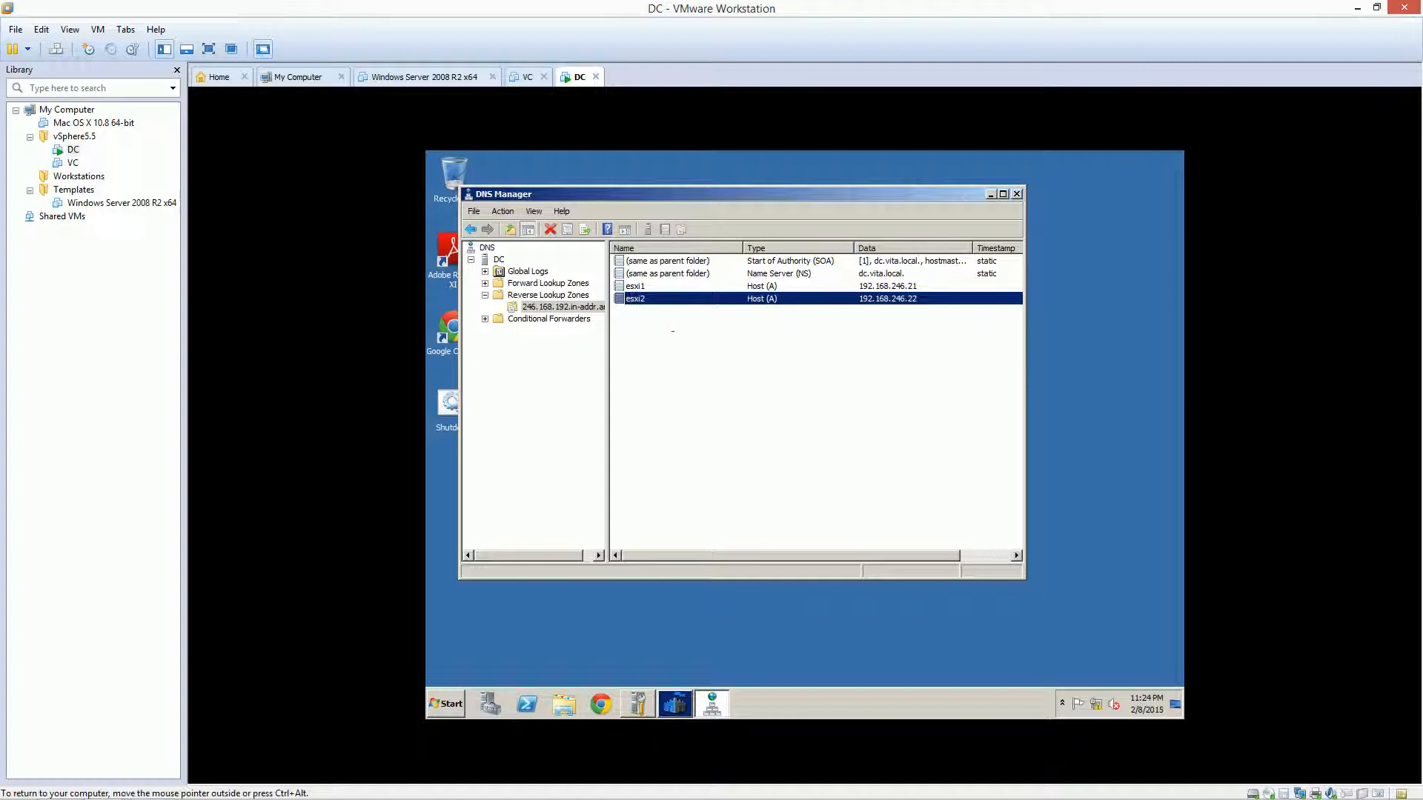
left_click(701, 388)
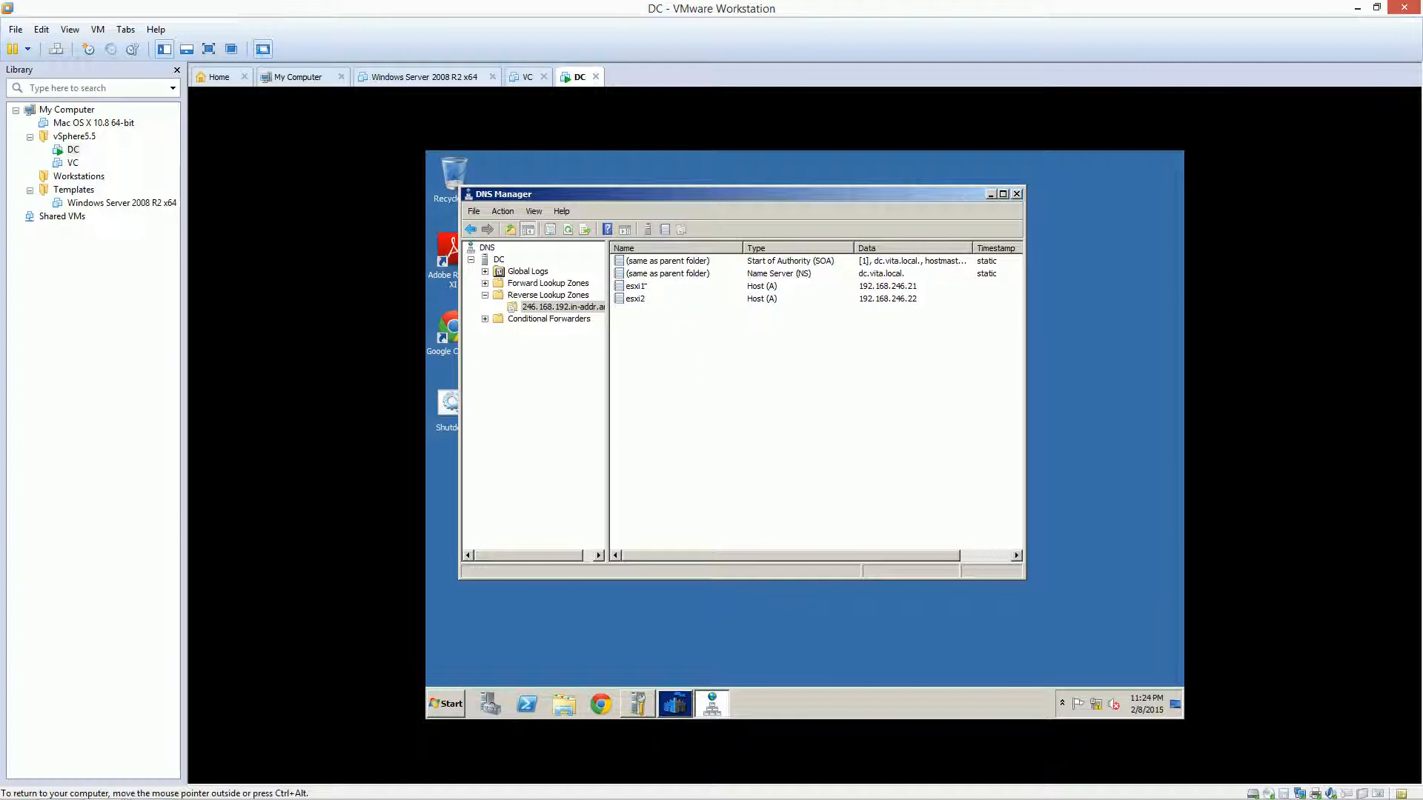
left_click(635, 286)
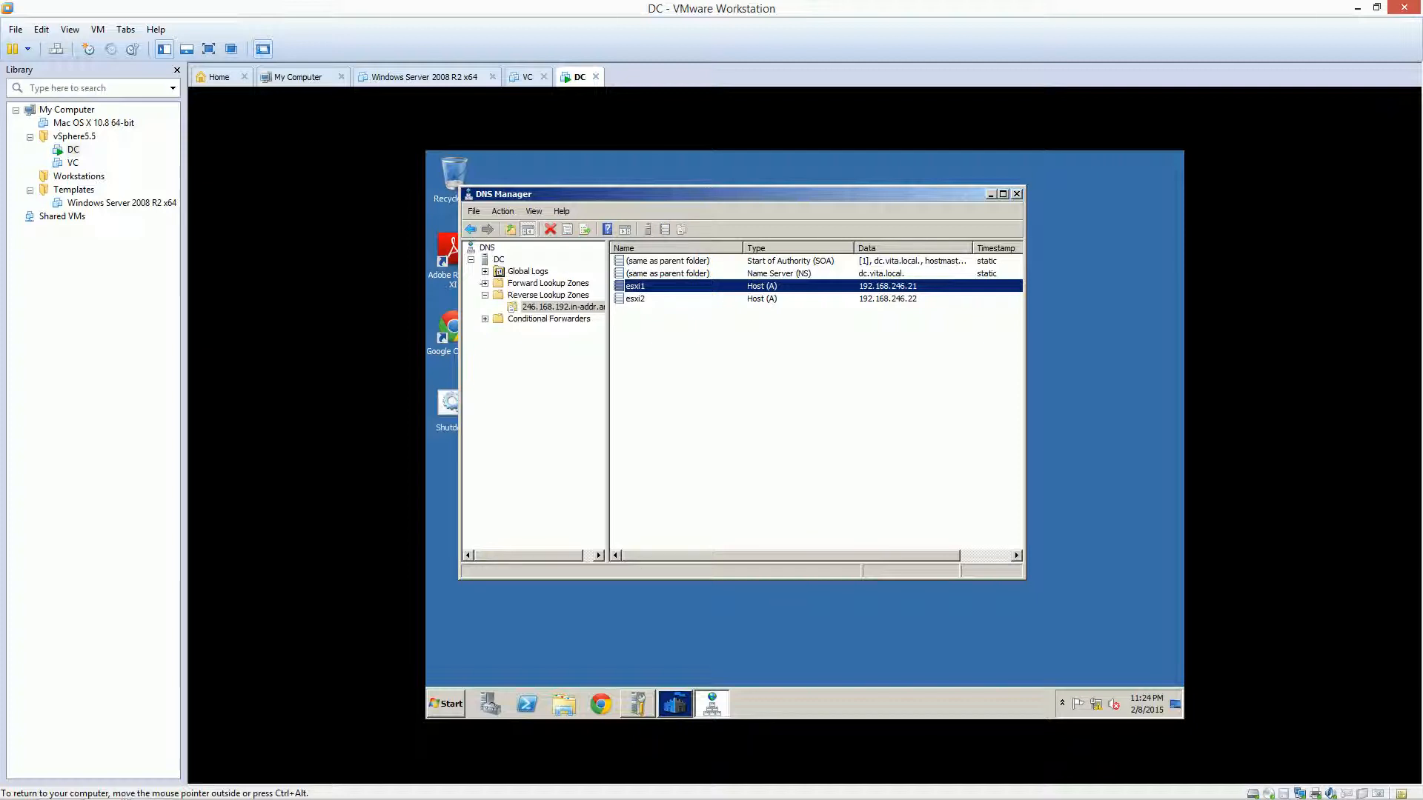
Show the vita.local forward lookup zone's records and bring up its context menu
double_click(548, 283)
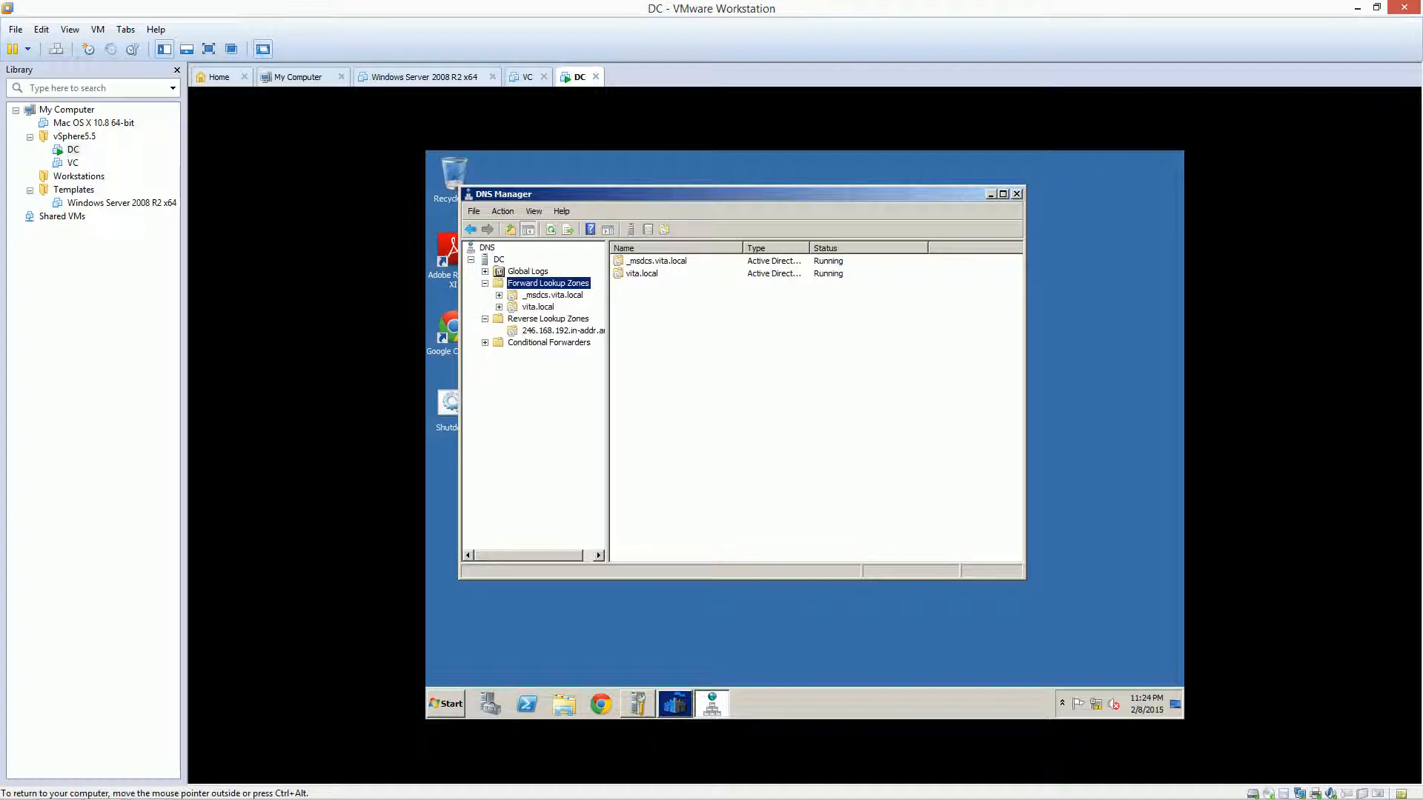
left_click(538, 307)
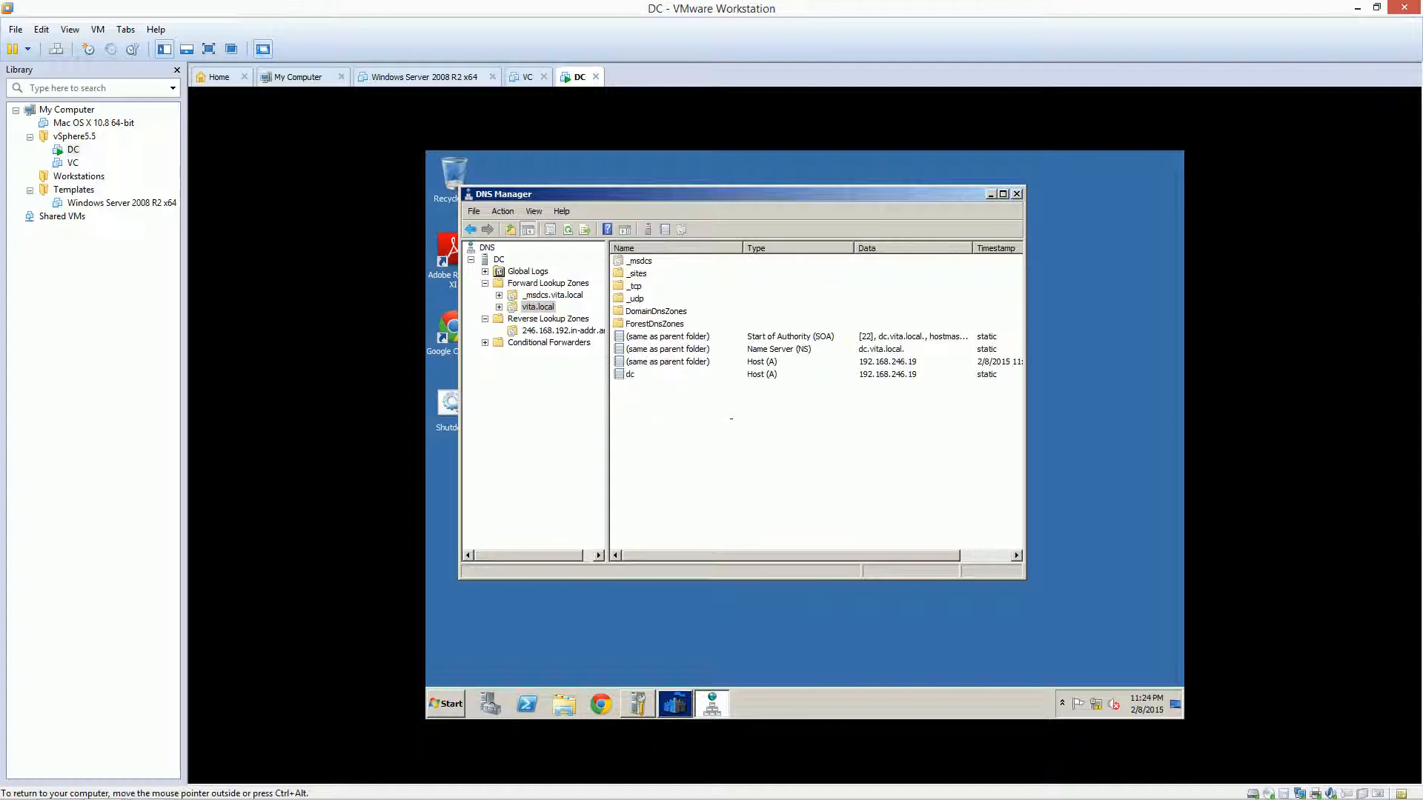
right_click(732, 418)
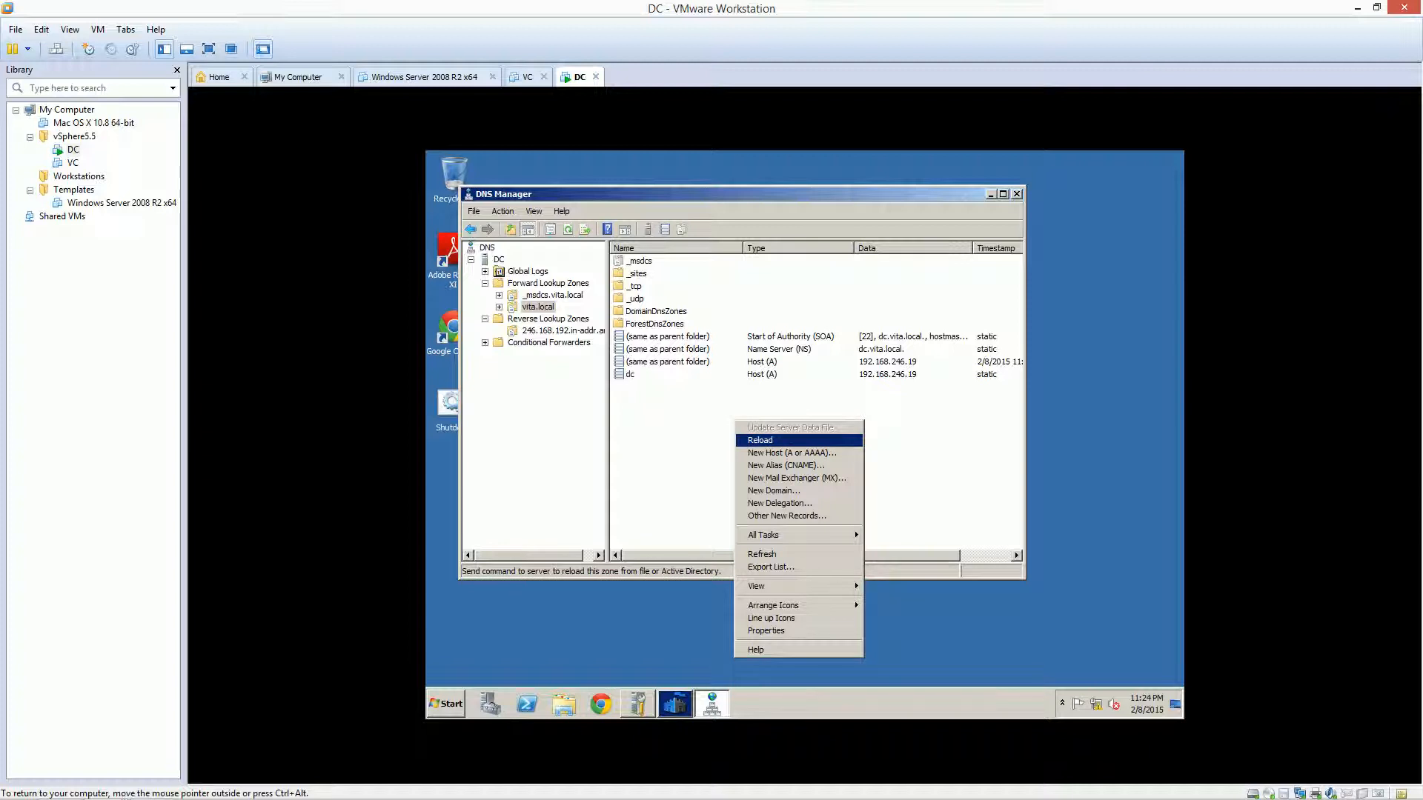
right_click(695, 408)
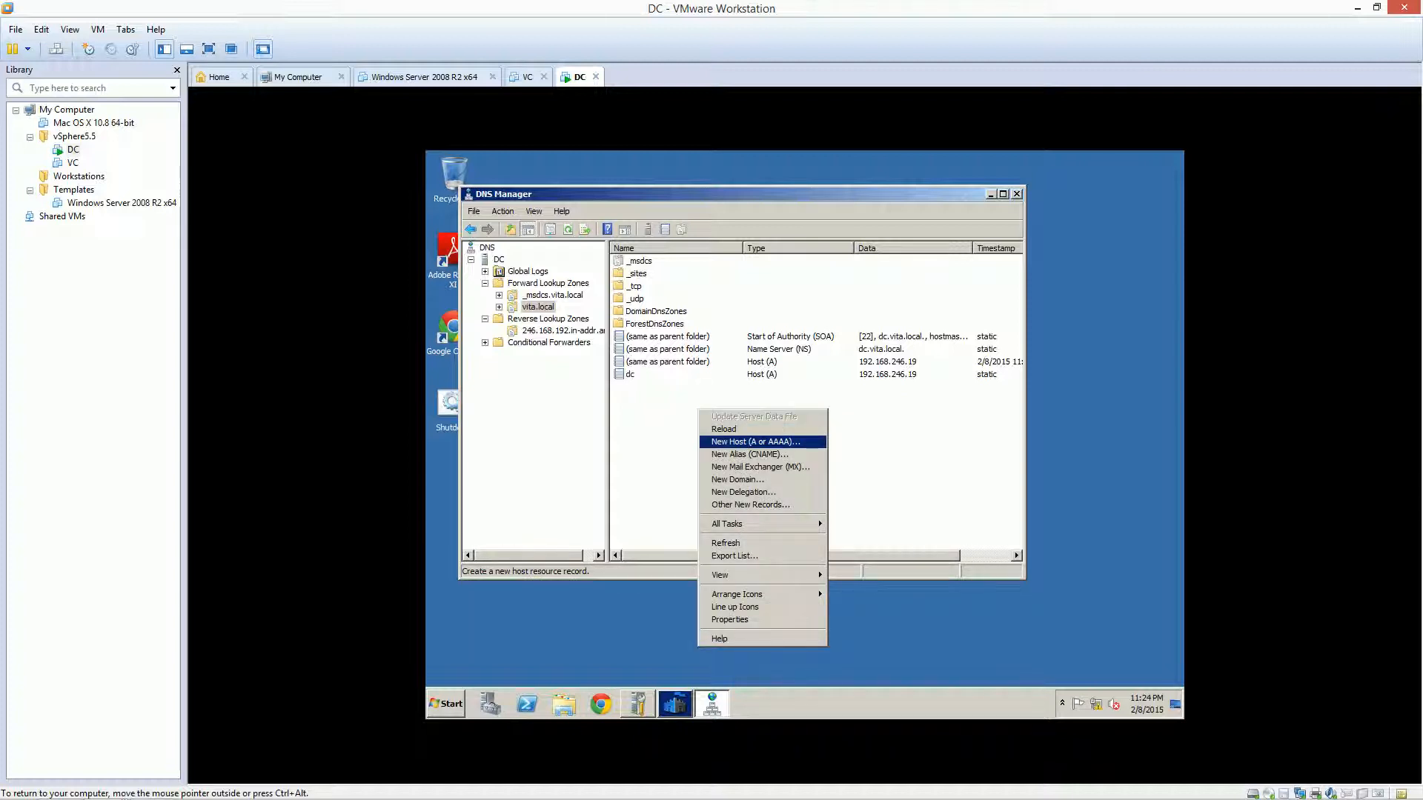
Add host esxi1 at 192.168.246.21 to vita.local with its associated PTR record
left_click(756, 441)
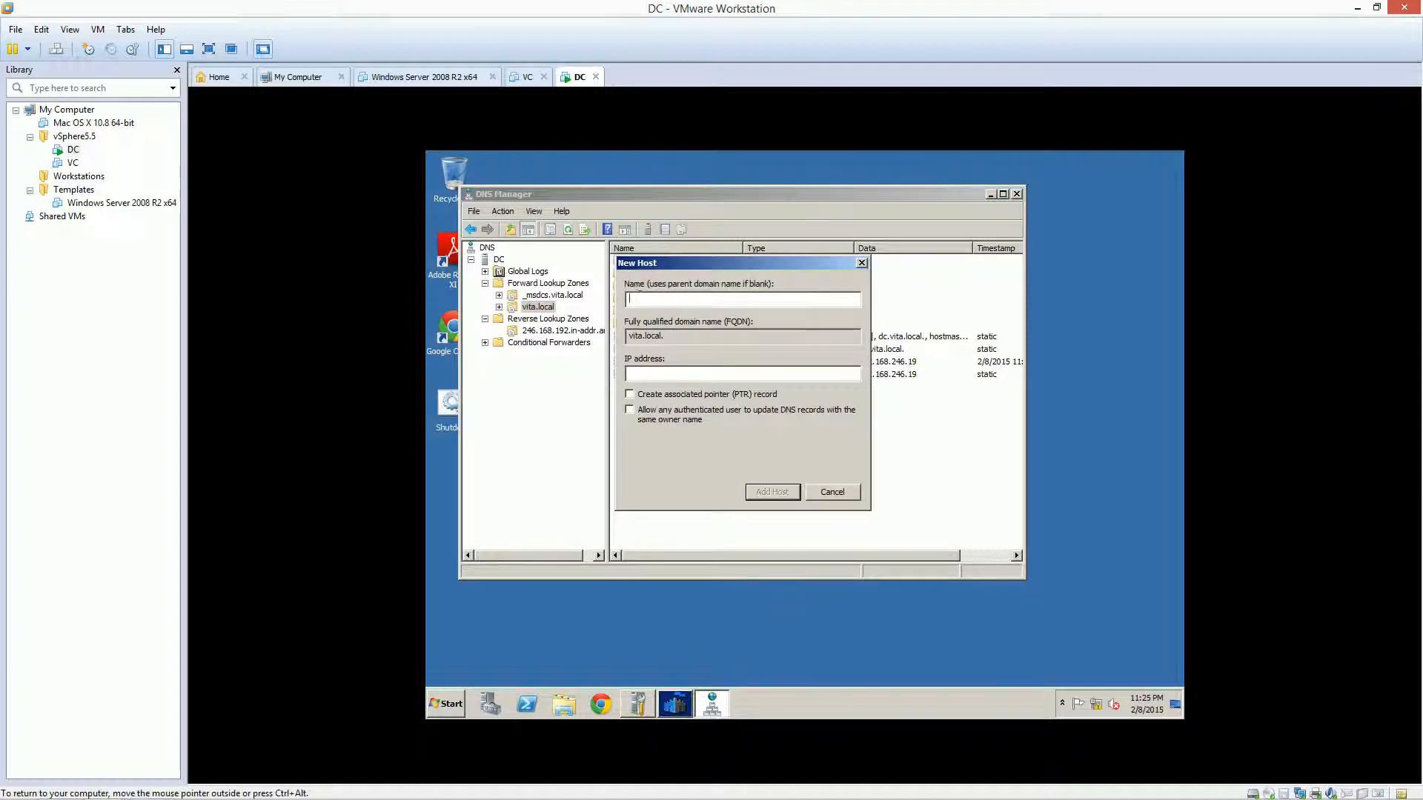
type("esxi1")
key("Tab")
key("Tab")
type("192.168.246.19")
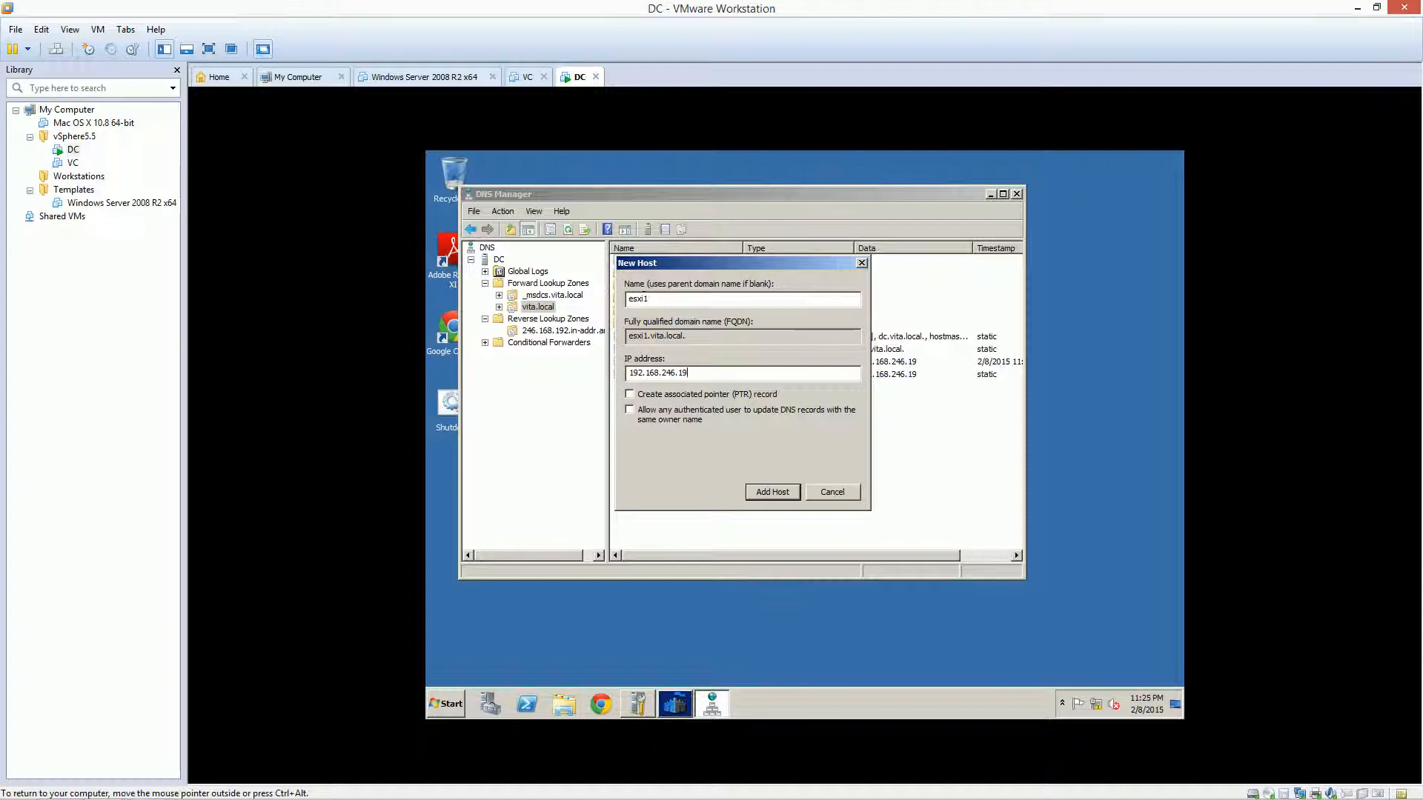
key("BackSpace")
key("BackSpace")
type("21")
key("shift+Tab")
key("Tab")
key("Tab")
key("space")
key("Return")
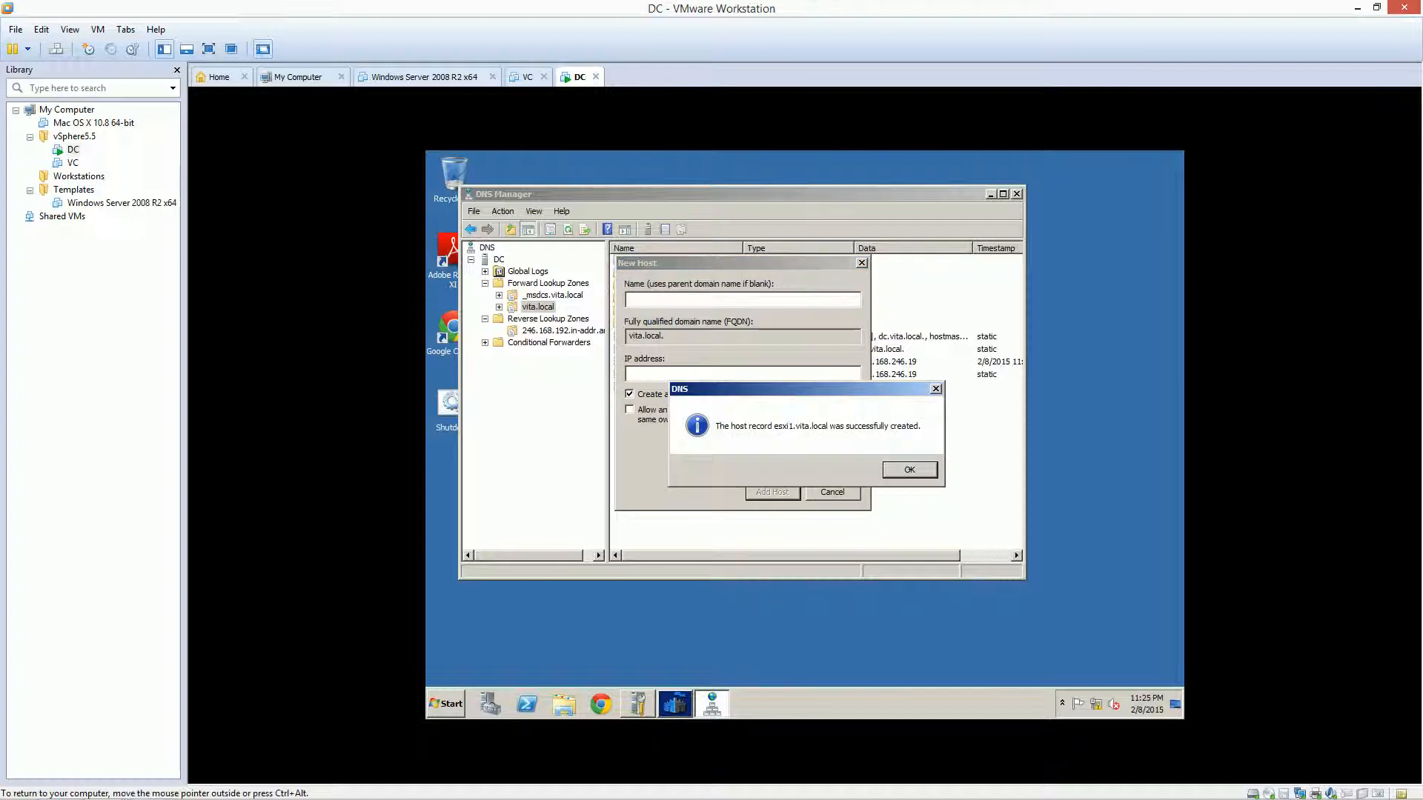
key("Return")
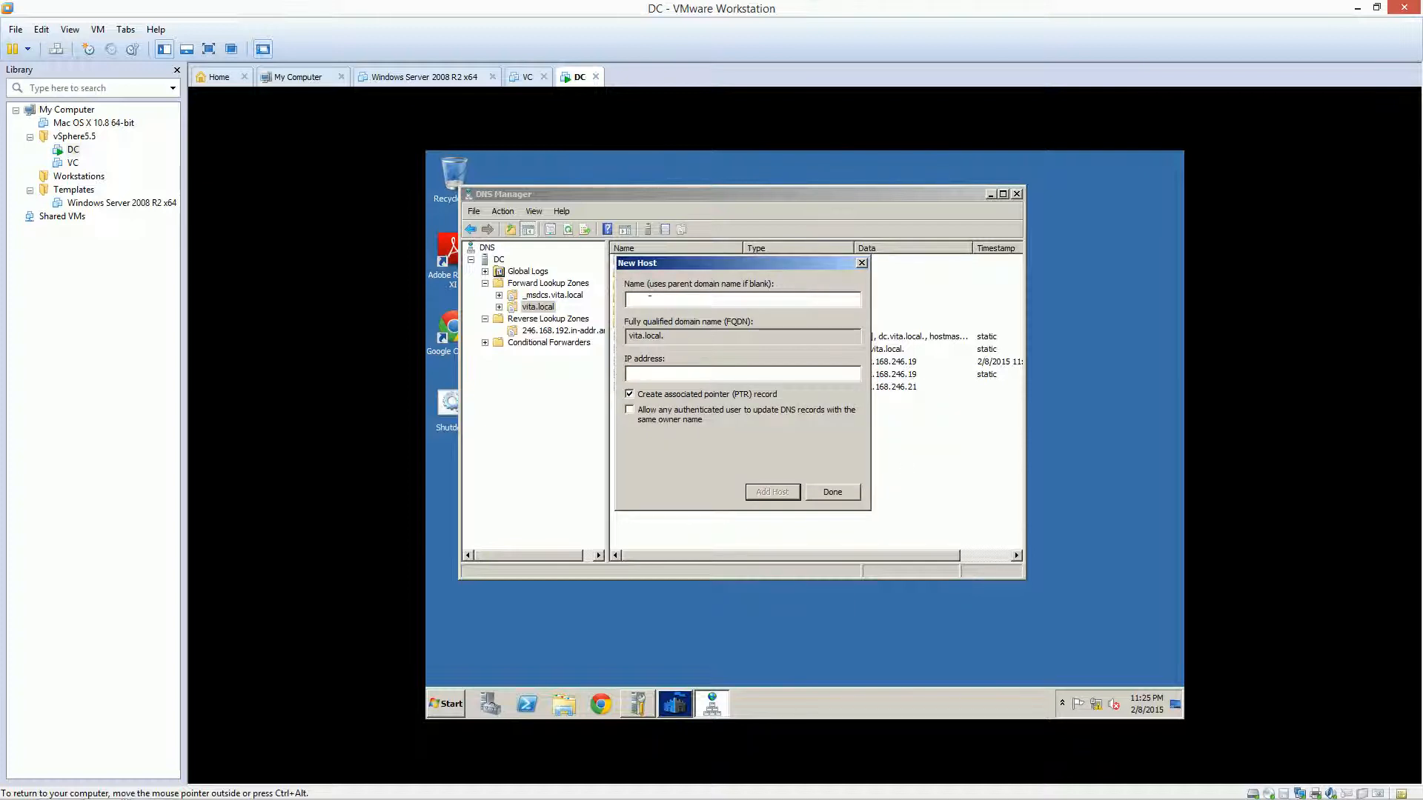
Add host esxi2 at 192.168.246.22 and finish adding hosts to vita.local
type("esxi2")
key("Tab")
key("Tab")
type("192.168.246.22")
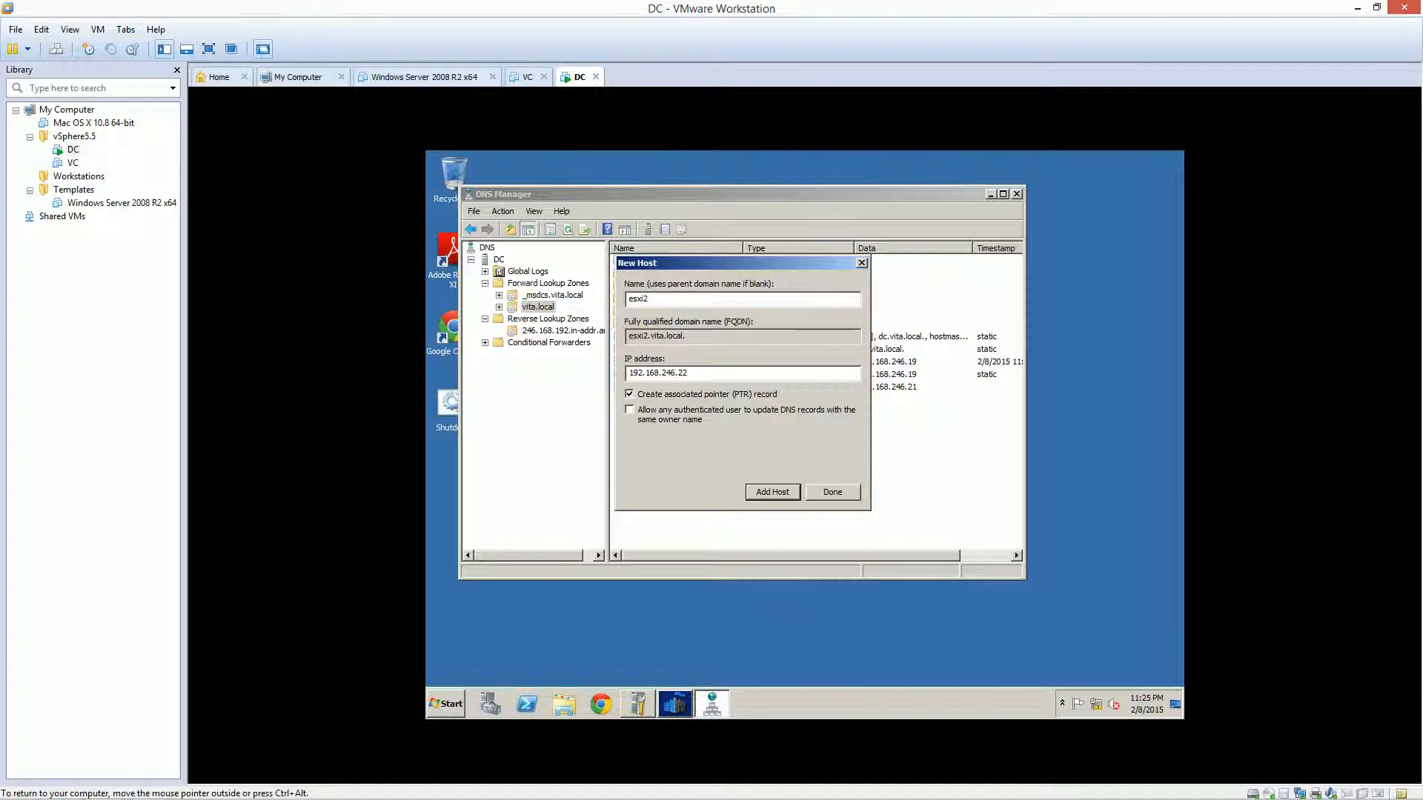
key("Return")
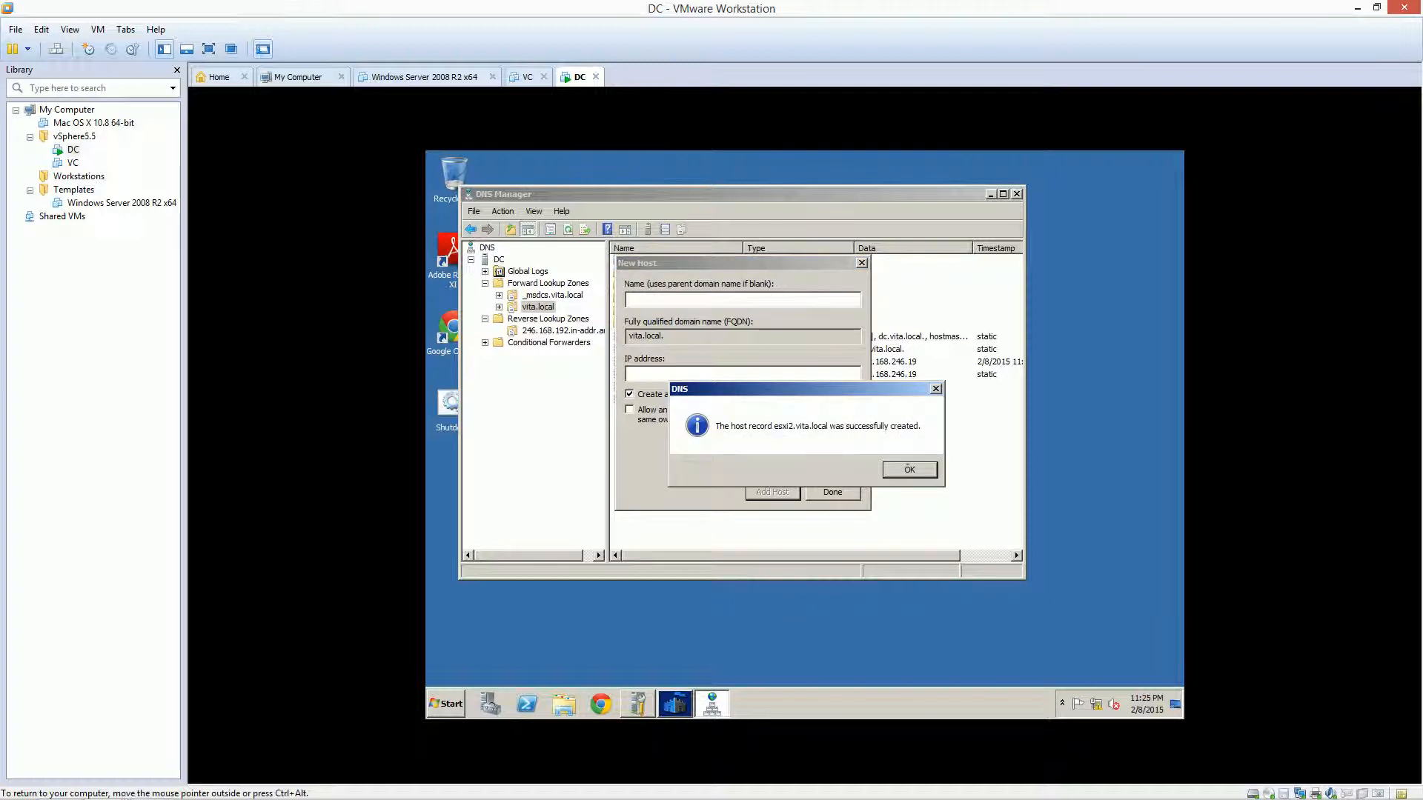
key("Return")
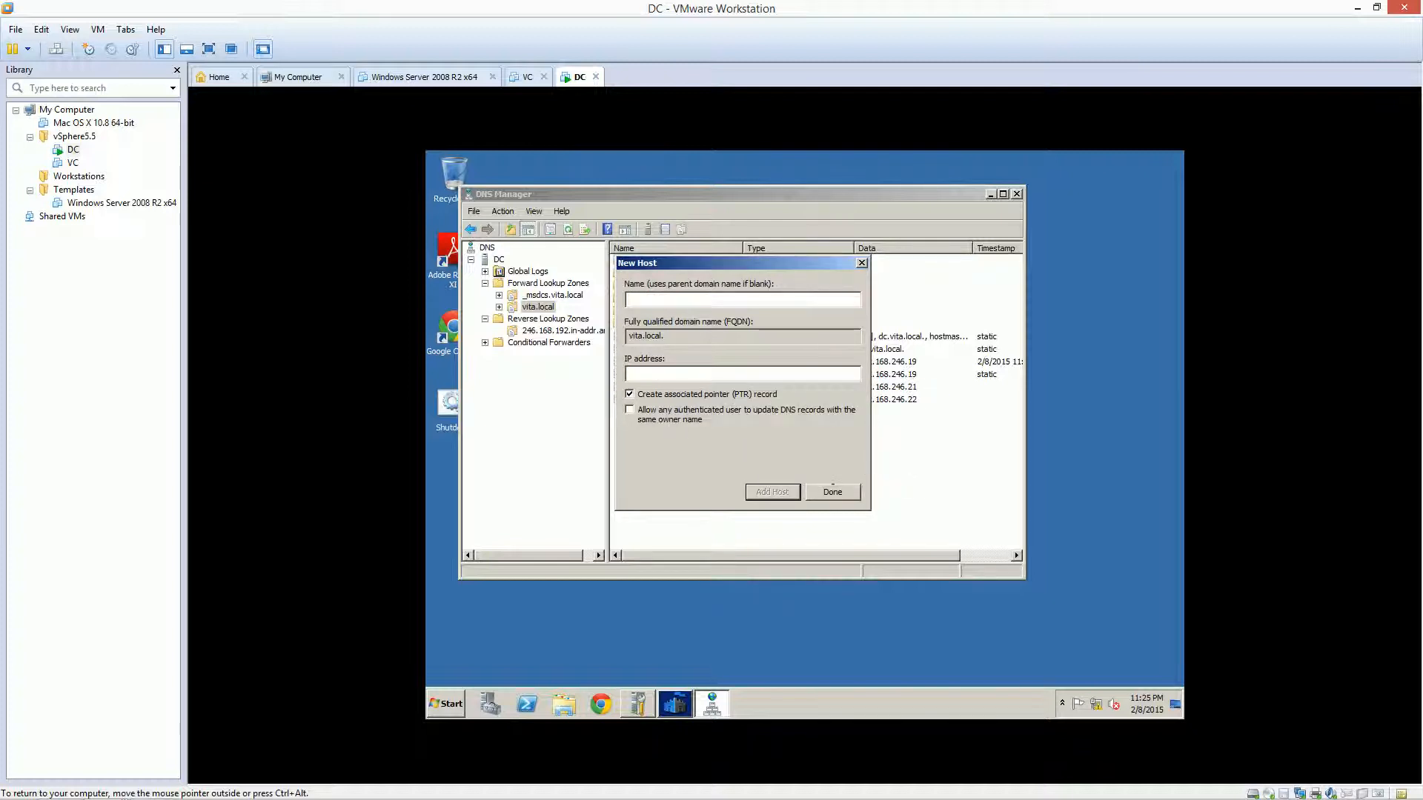
left_click(832, 492)
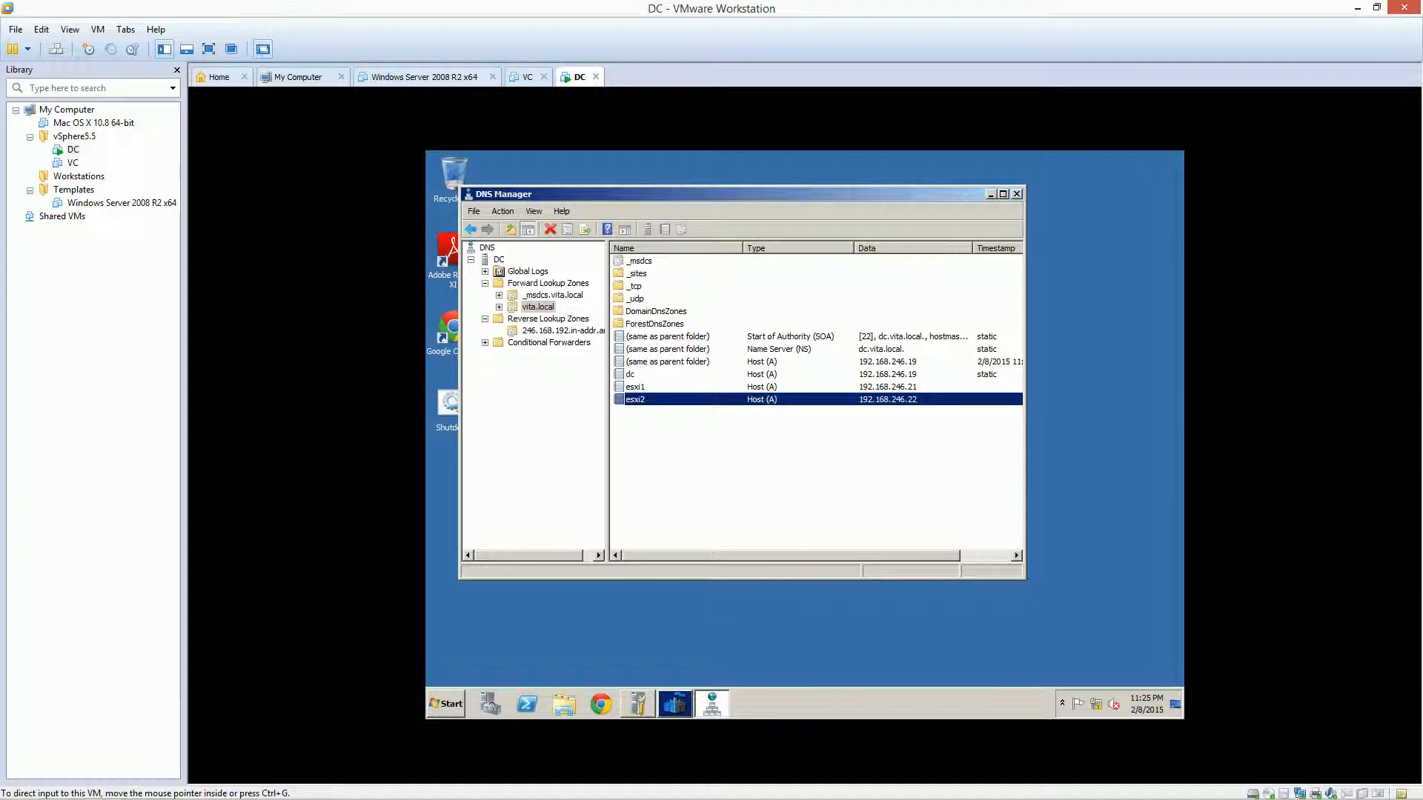
left_click(830, 474)
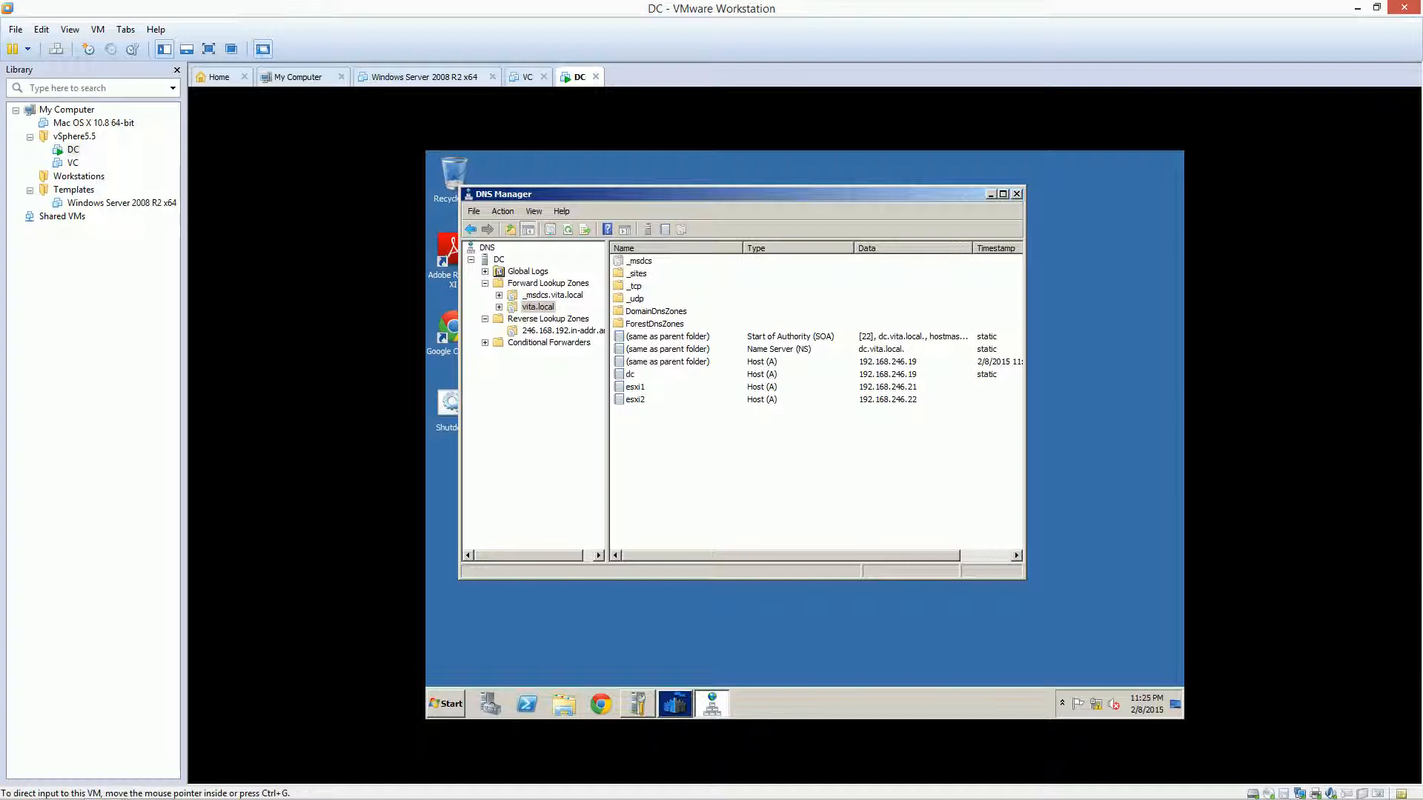